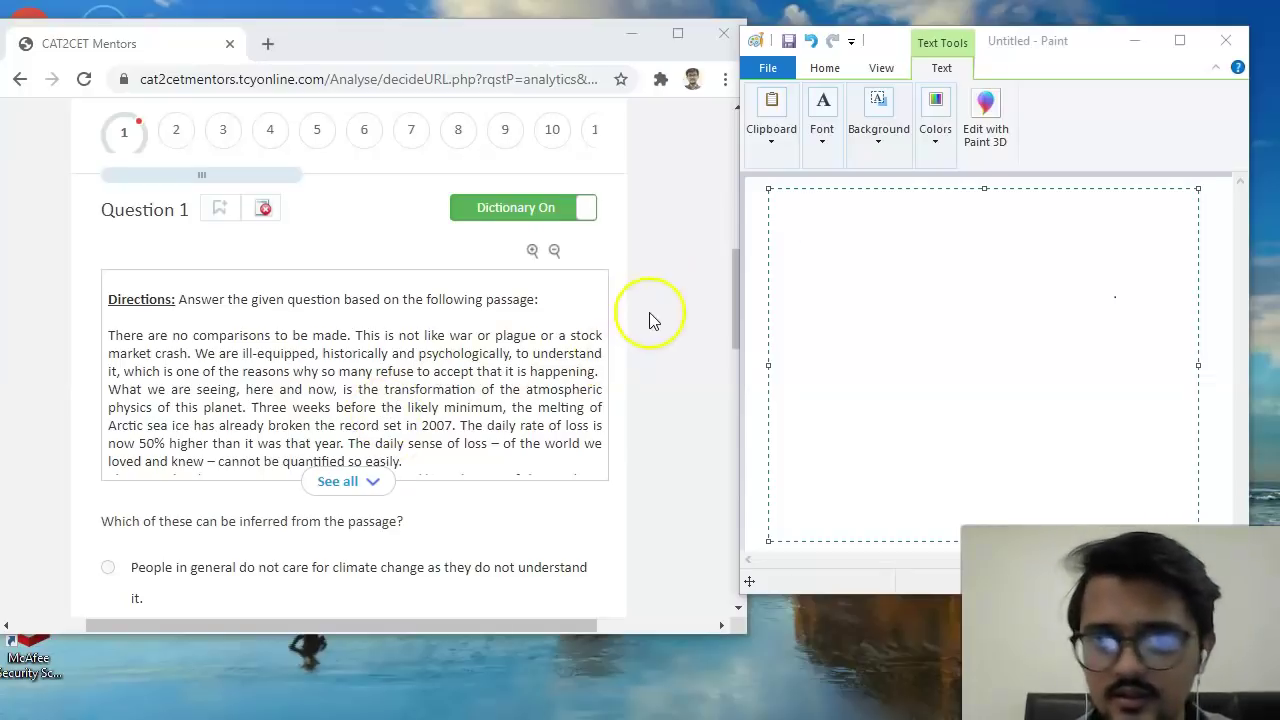
List "Summ", "PJ" and "OOO" on separate lines in the Paint text box, and start a "1-" line below a blank line.
{"action": "left_click", "coordinate": [789, 214]}
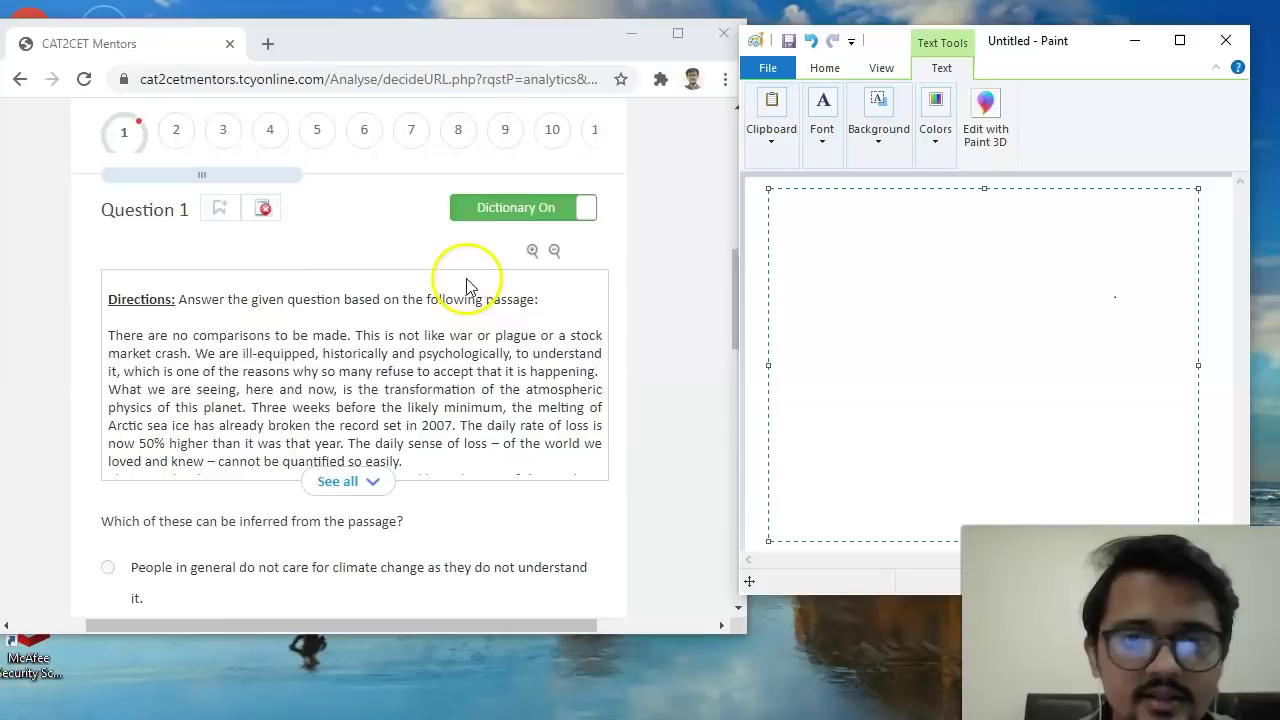
{"action": "scroll", "coordinate": [467, 279], "scroll_direction": "up", "scroll_amount": 10}
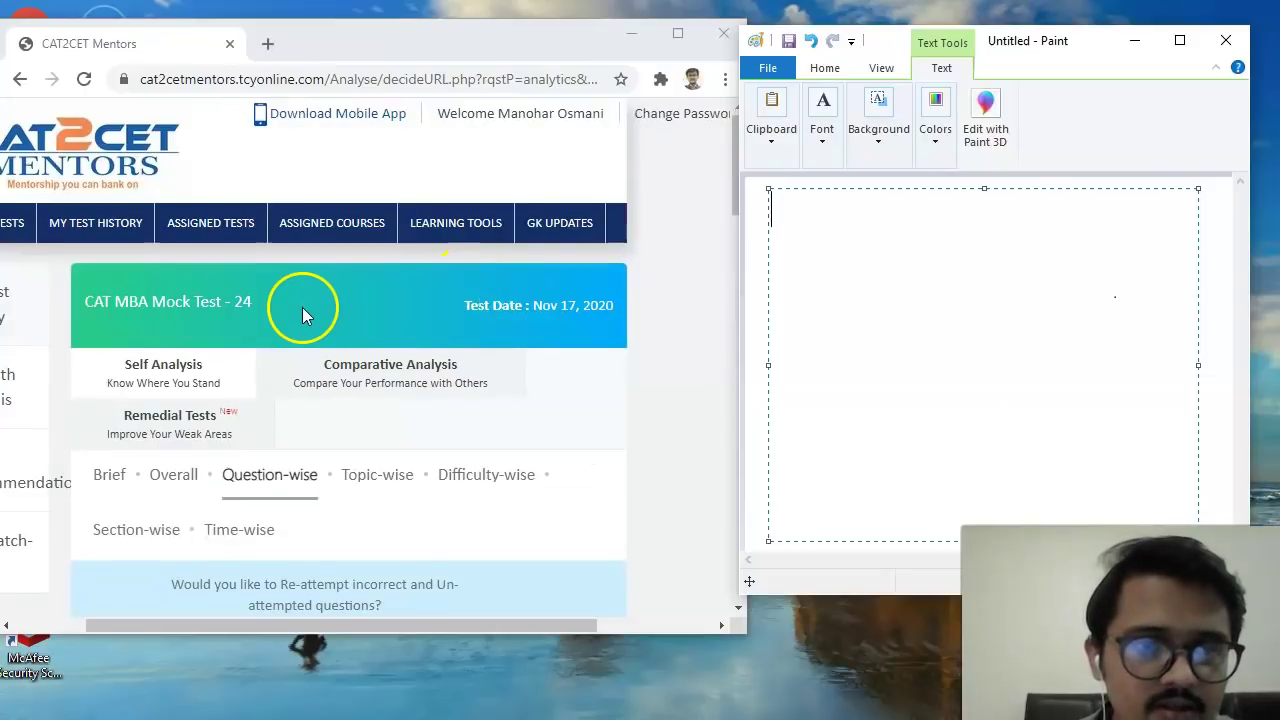
{"action": "scroll", "coordinate": [520, 337], "scroll_direction": "down", "scroll_amount": 10}
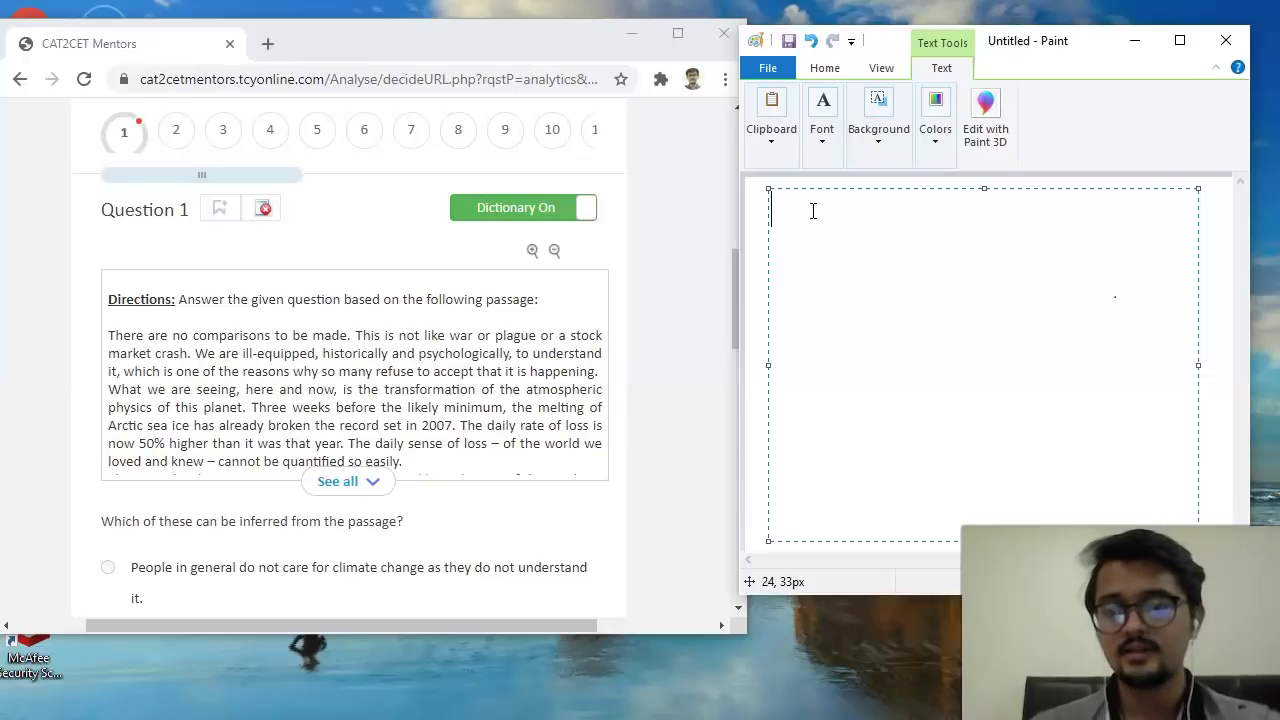
{"action": "type", "text": "Summ"}
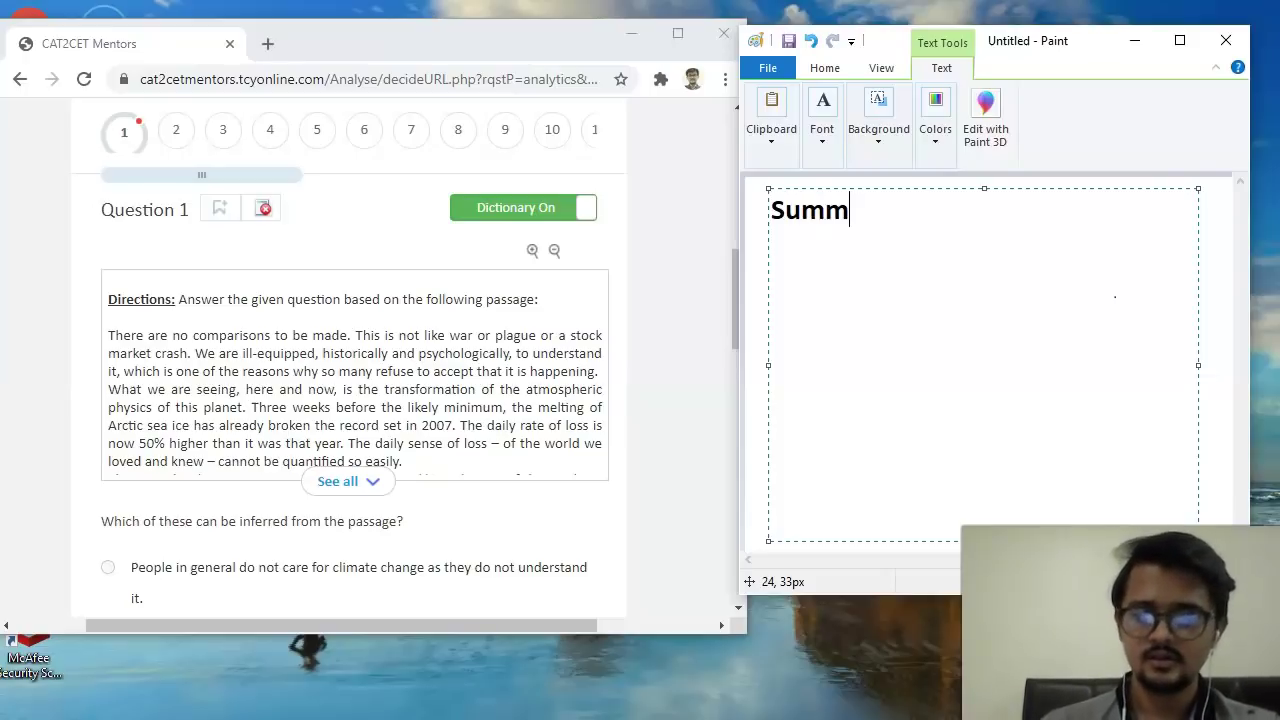
{"action": "key", "text": "Return"}
{"action": "type", "text": "PJ"}
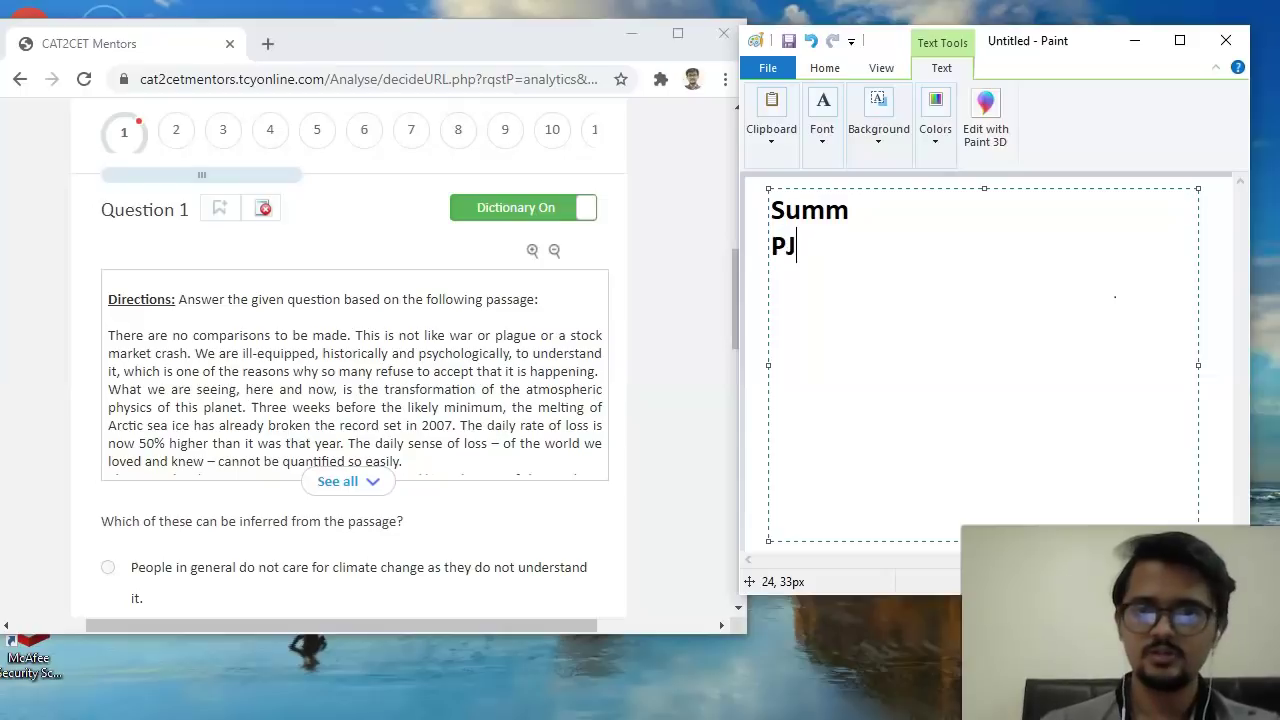
{"action": "key", "text": "Return"}
{"action": "type", "text": "OOO"}
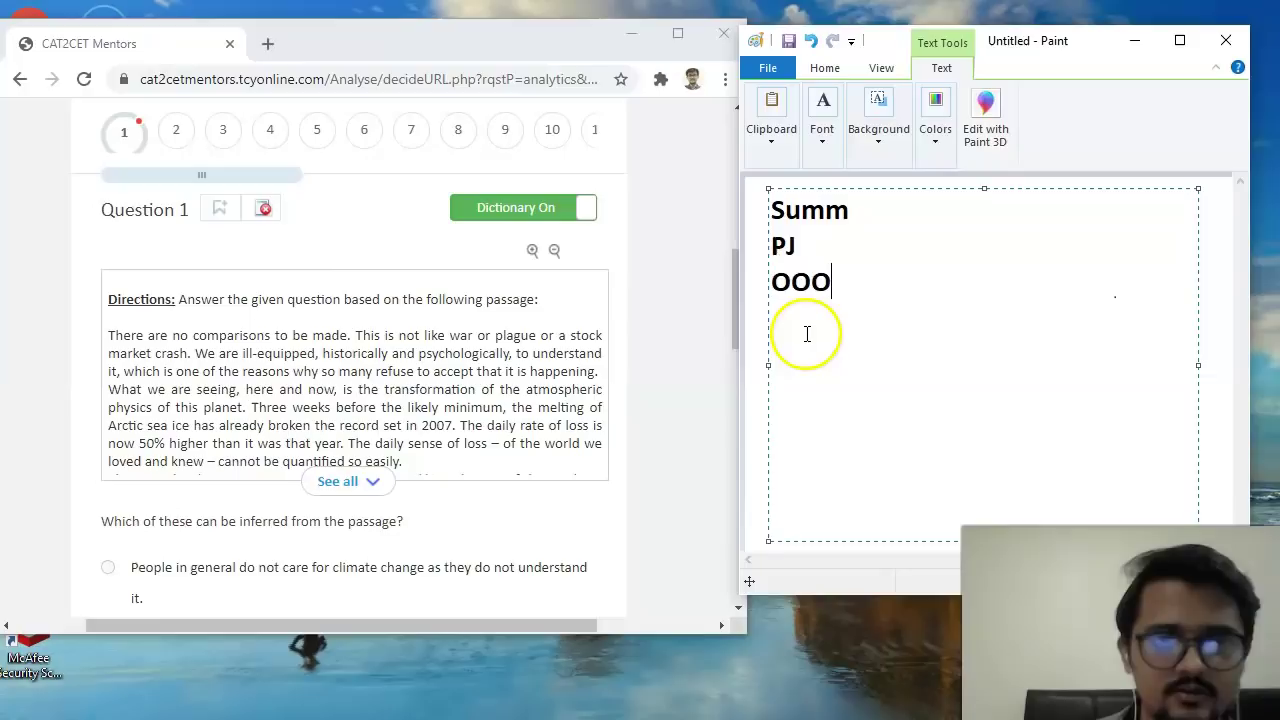
{"action": "key", "text": "Return"}
{"action": "key", "text": "Return"}
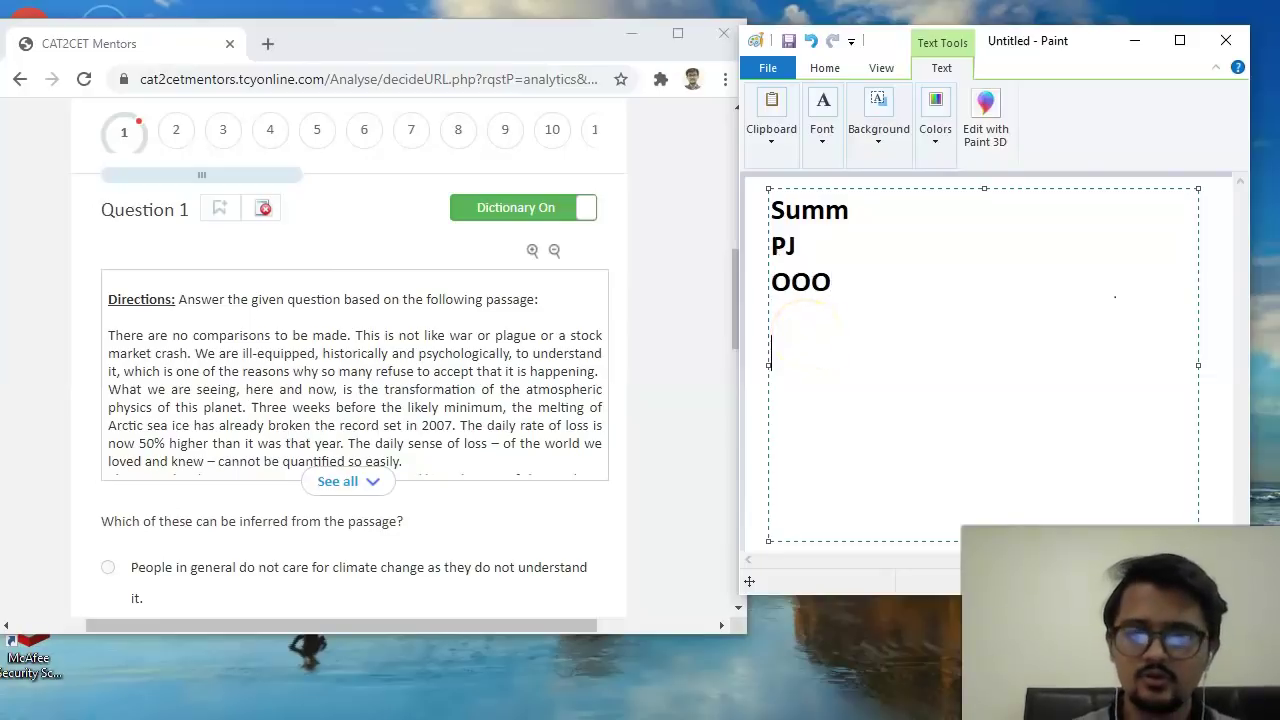
{"action": "type", "text": "1-"}
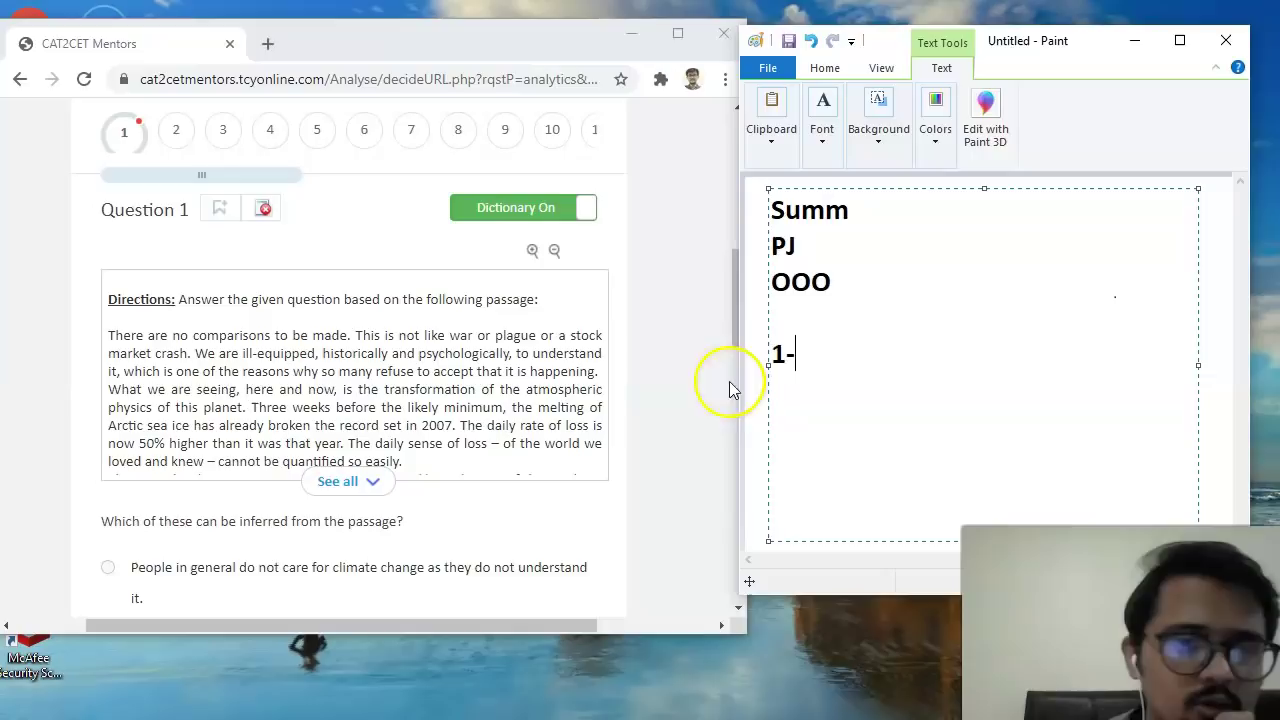
Expand Question 1's full passage in the browser and enlarge the window until the text's whole width fits.
{"action": "left_click", "coordinate": [352, 481]}
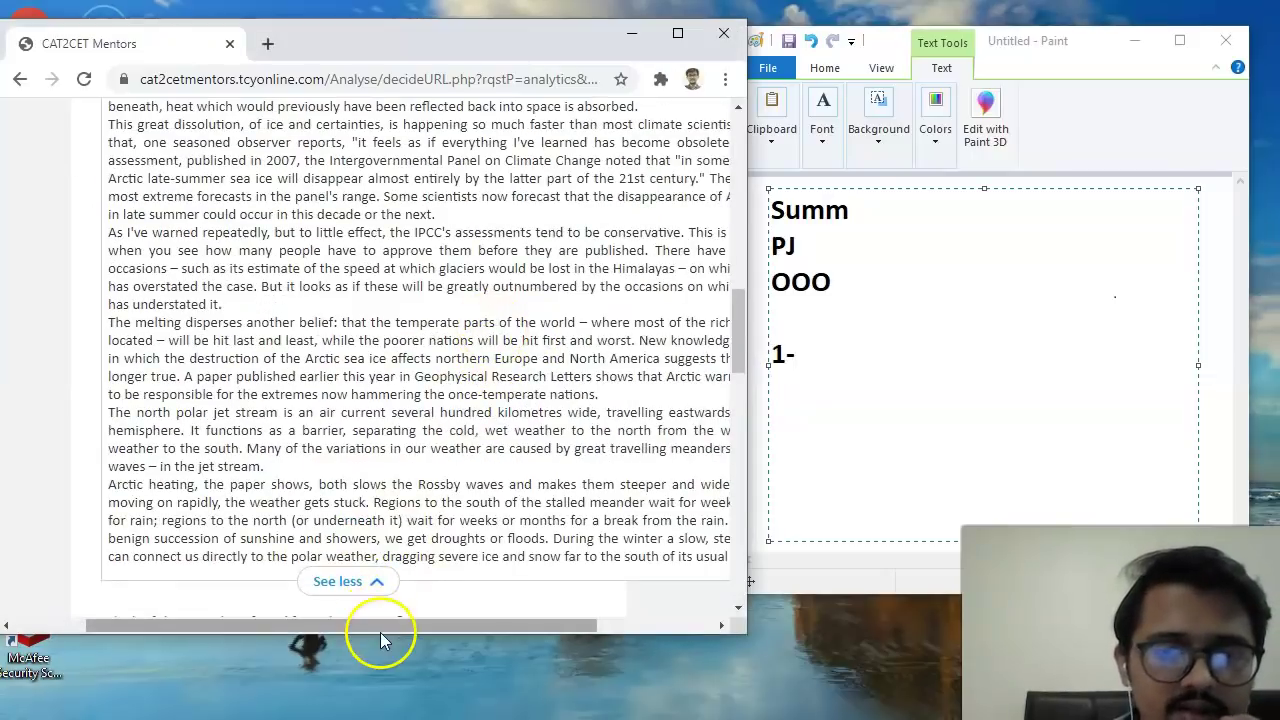
{"action": "left_click_drag", "start_coordinate": [369, 627], "coordinate": [405, 630]}
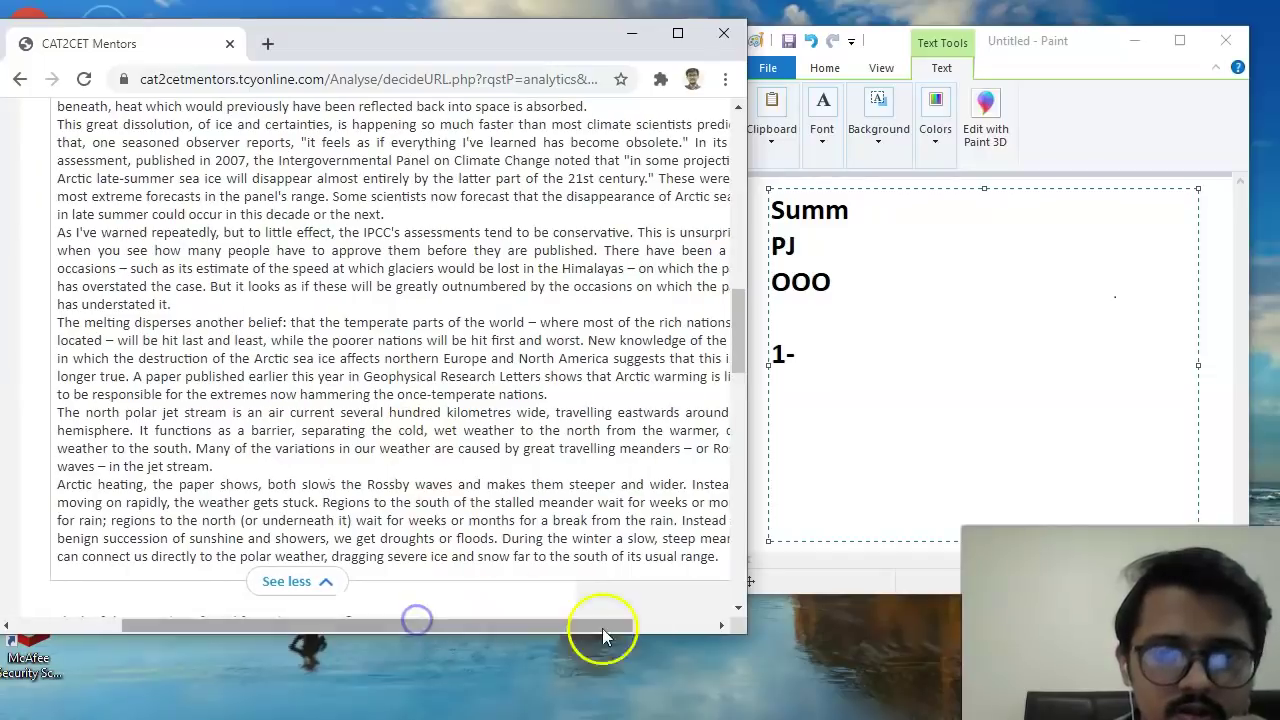
{"action": "left_click_drag", "start_coordinate": [745, 632], "coordinate": [802, 688]}
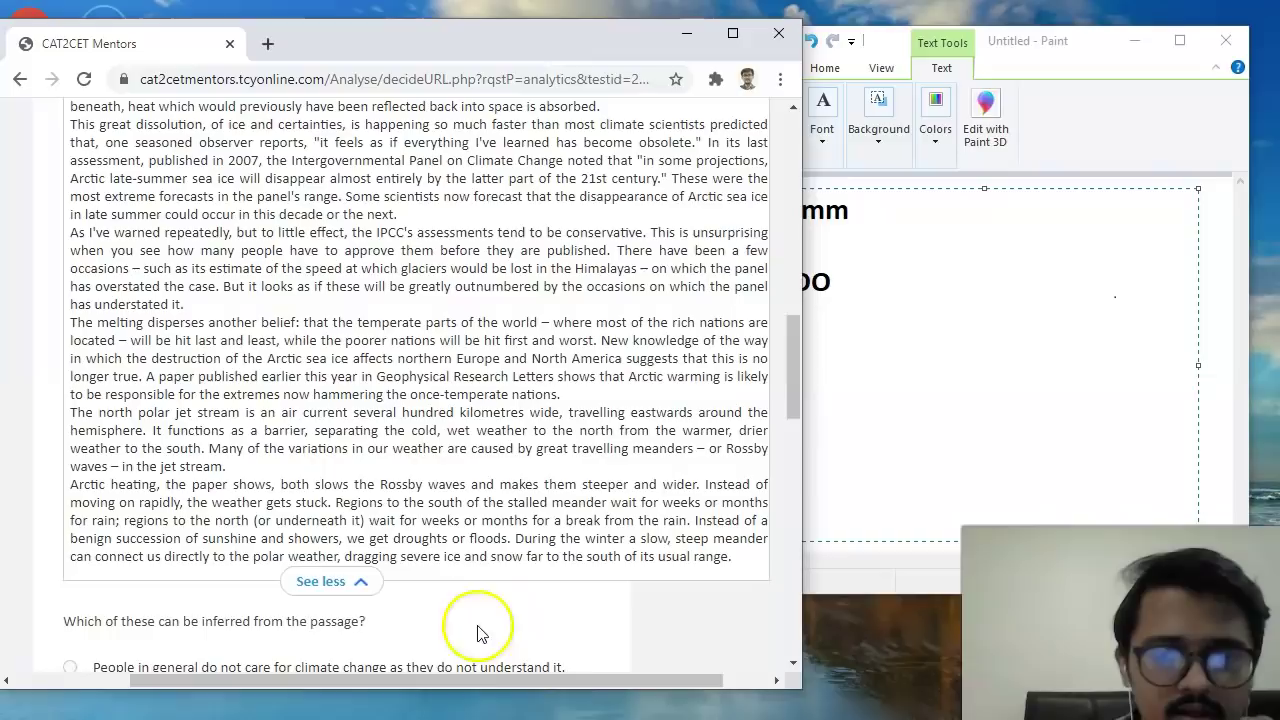
{"action": "left_click_drag", "start_coordinate": [382, 680], "coordinate": [415, 680]}
Read through Question 1's passage on Arctic ice melting and check the question and its answer options.
{"action": "scroll", "coordinate": [414, 457], "scroll_direction": "up", "scroll_amount": 3}
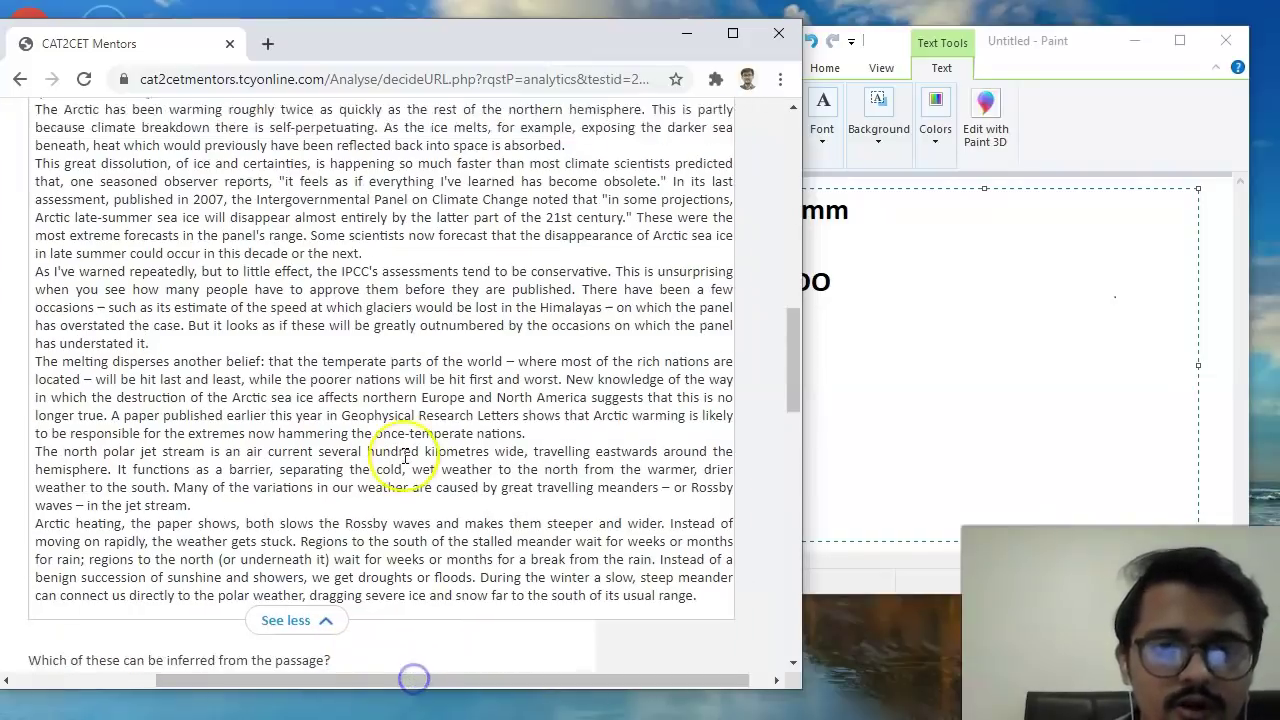
{"action": "scroll", "coordinate": [405, 455], "scroll_direction": "down", "scroll_amount": 1}
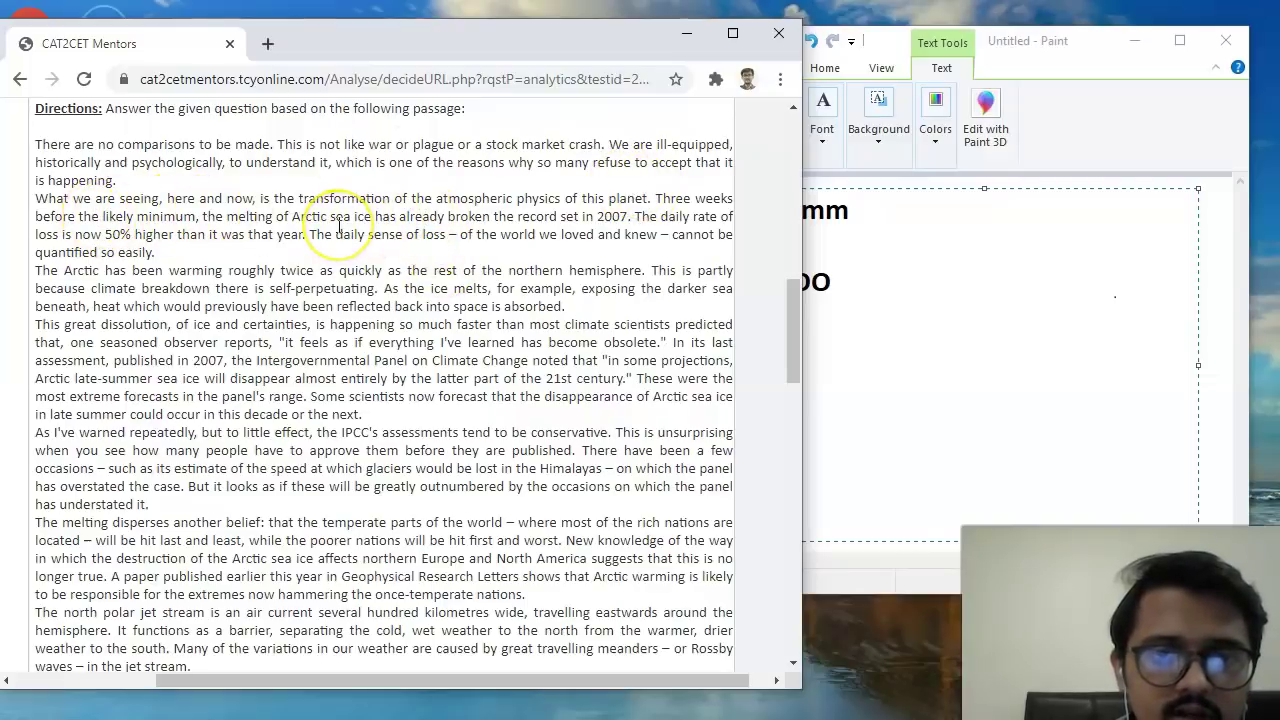
{"action": "scroll", "coordinate": [338, 228], "scroll_direction": "down", "scroll_amount": 1}
{"action": "scroll", "coordinate": [135, 188], "scroll_direction": "down", "scroll_amount": 1}
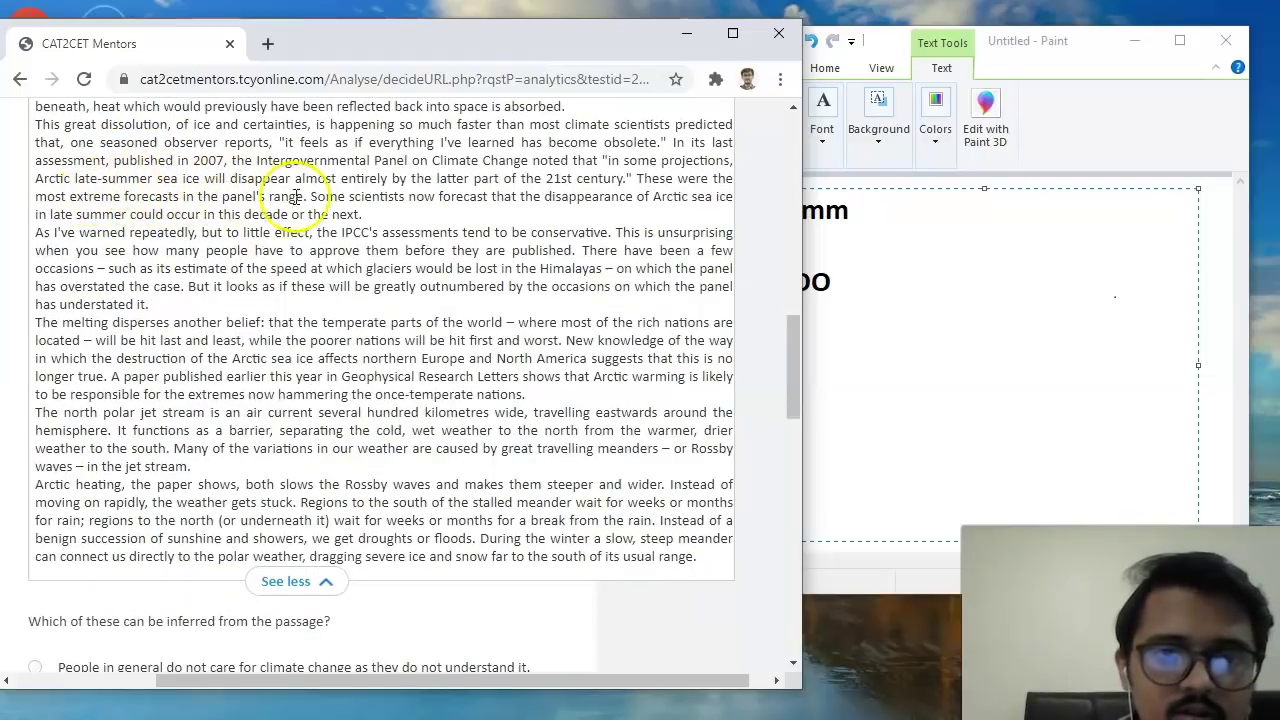
{"action": "scroll", "coordinate": [477, 205], "scroll_direction": "down", "scroll_amount": 1}
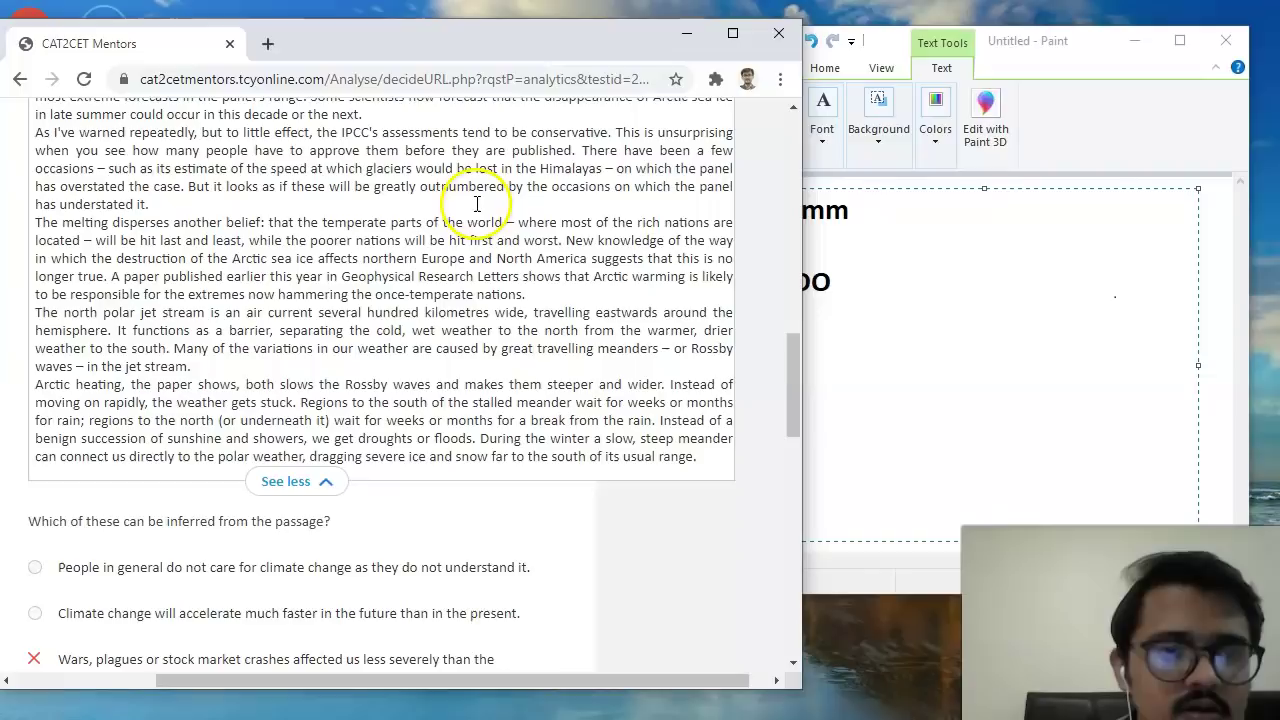
{"action": "scroll", "coordinate": [478, 212], "scroll_direction": "down", "scroll_amount": 1}
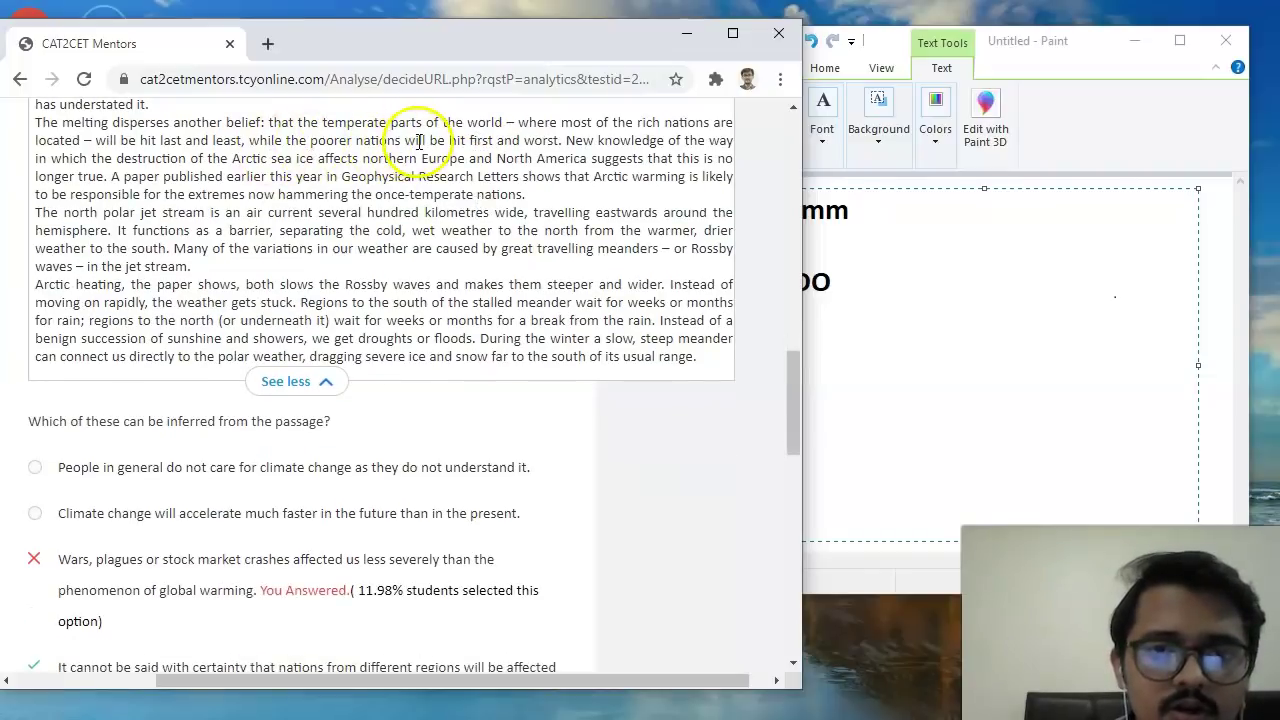
{"action": "scroll", "coordinate": [412, 145], "scroll_direction": "down", "scroll_amount": 1}
{"action": "scroll", "coordinate": [427, 148], "scroll_direction": "up", "scroll_amount": 1}
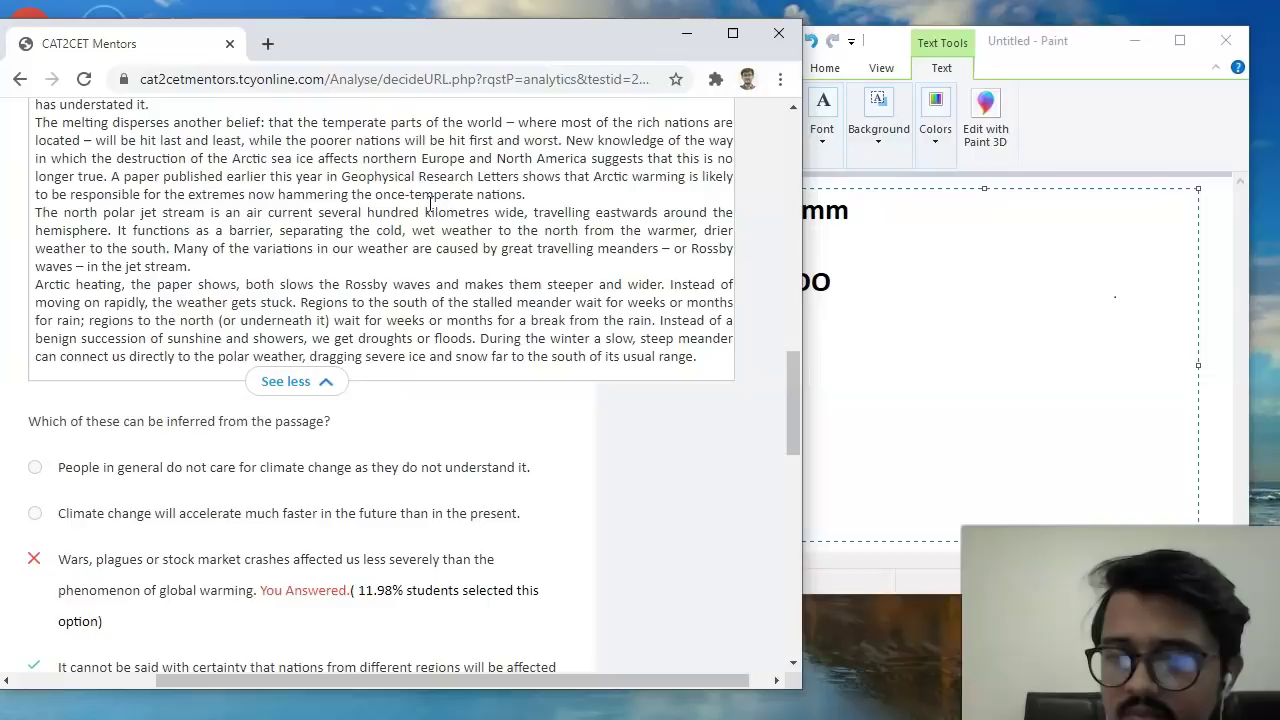
{"action": "scroll", "coordinate": [430, 203], "scroll_direction": "down", "scroll_amount": 1}
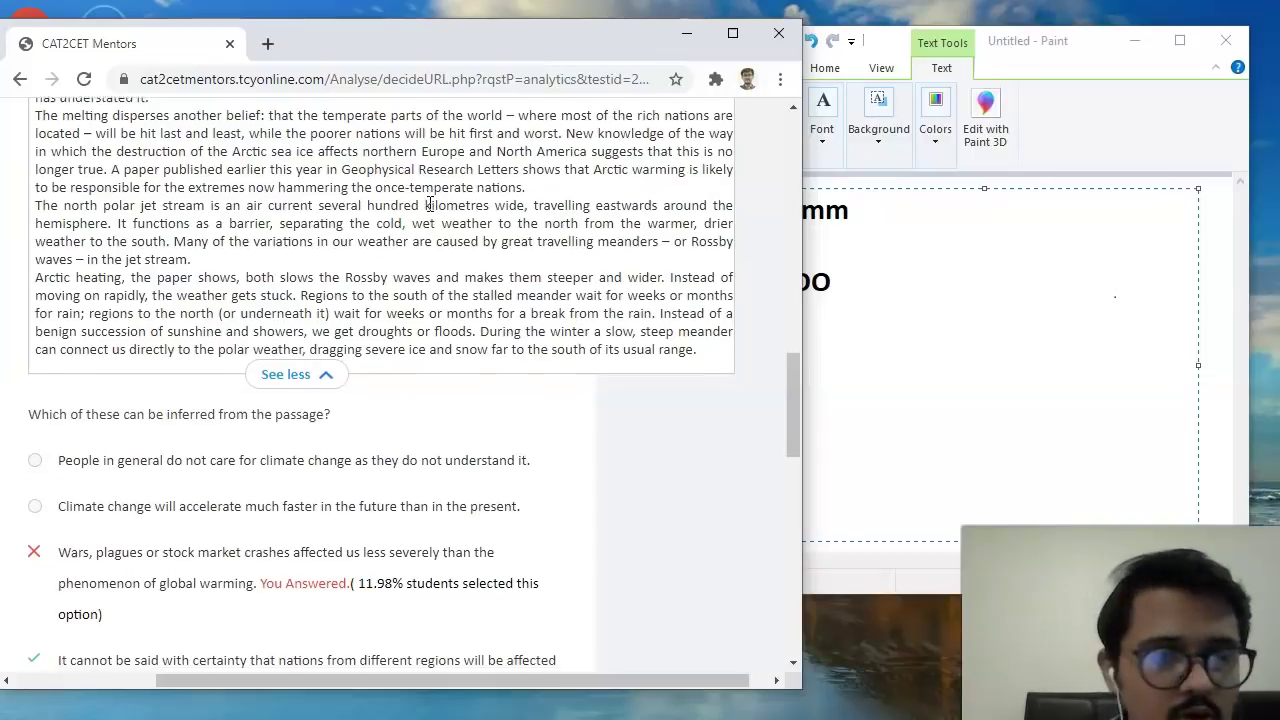
{"action": "scroll", "coordinate": [430, 203], "scroll_direction": "up", "scroll_amount": 1}
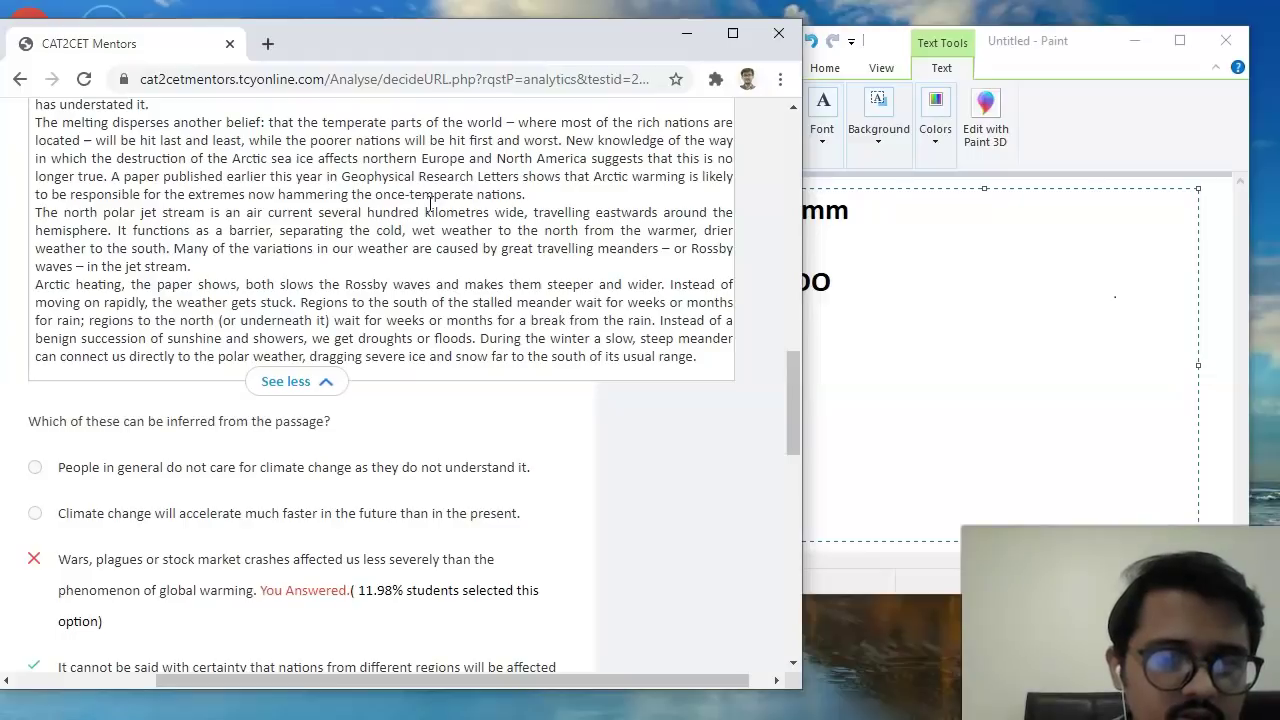
{"action": "scroll", "coordinate": [430, 203], "scroll_direction": "up", "scroll_amount": 3}
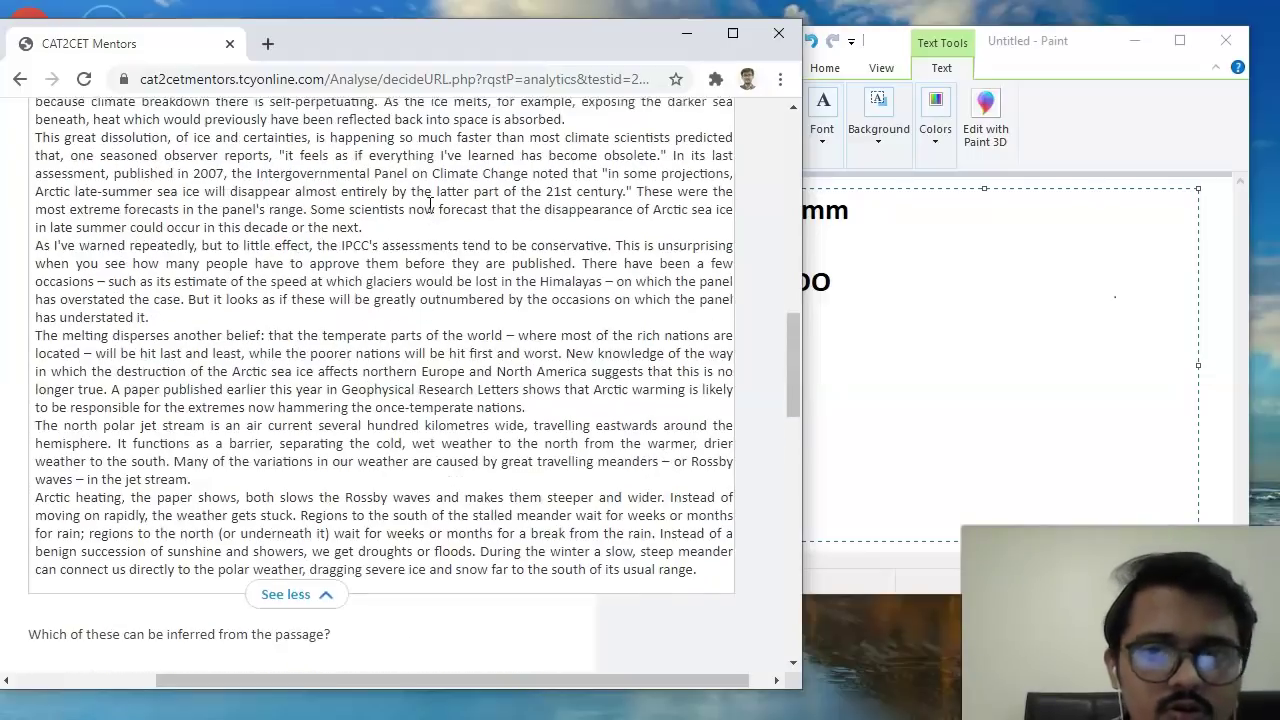
Reposition the browser and Paint windows so that Question 1's number bar and the notes are both in view.
{"action": "left_click_drag", "start_coordinate": [602, 40], "coordinate": [518, 37]}
{"action": "scroll", "coordinate": [347, 340], "scroll_direction": "up", "scroll_amount": 3}
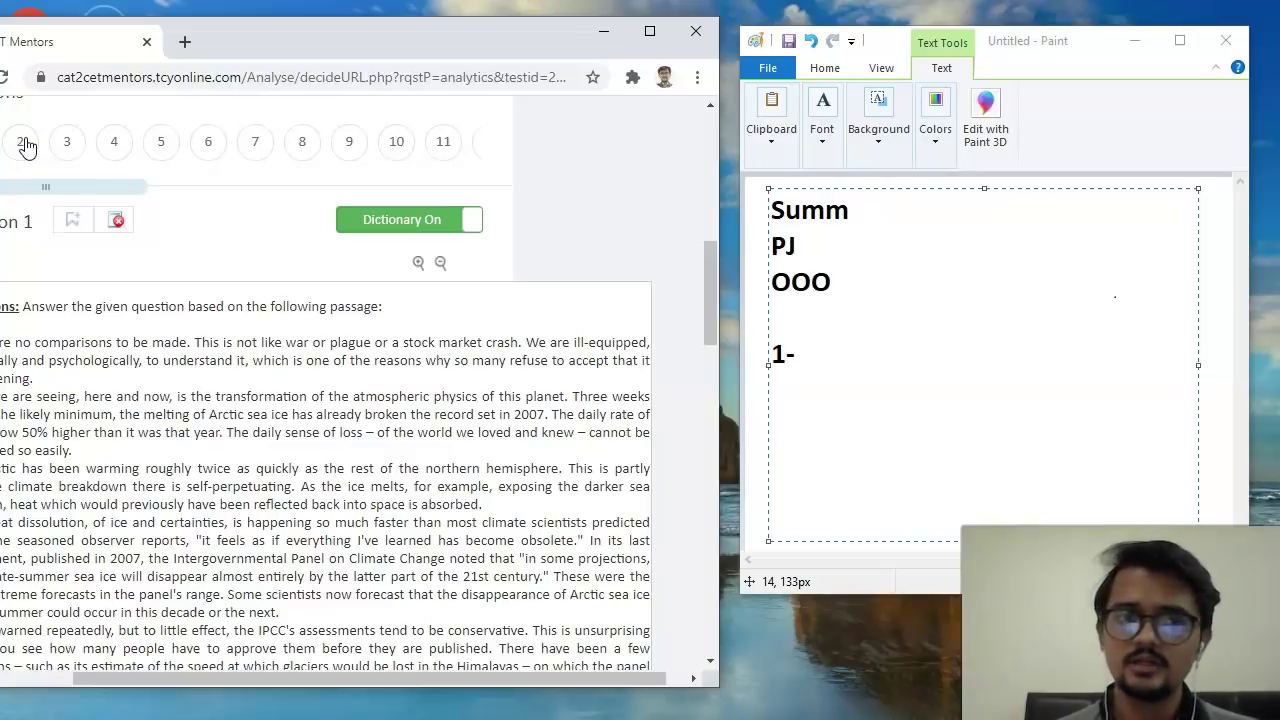
{"action": "left_click_drag", "start_coordinate": [240, 45], "coordinate": [299, 42]}
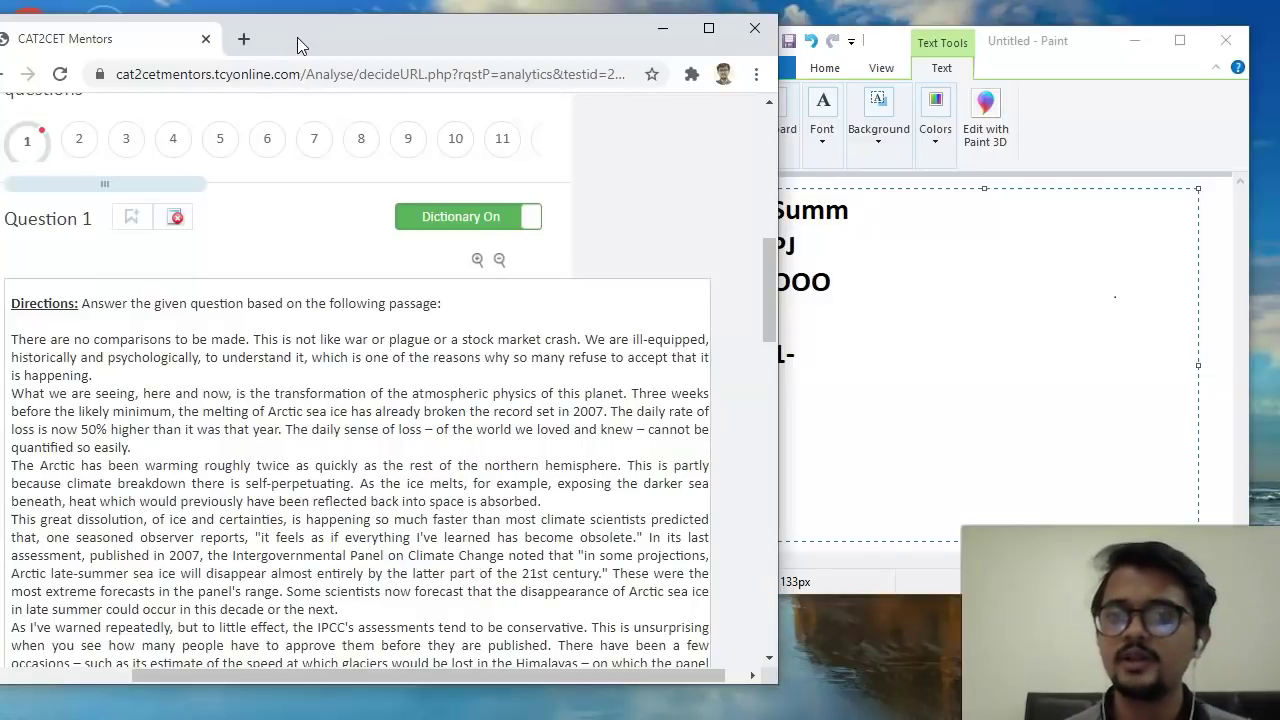
{"action": "left_click_drag", "start_coordinate": [1000, 41], "coordinate": [1011, 44]}
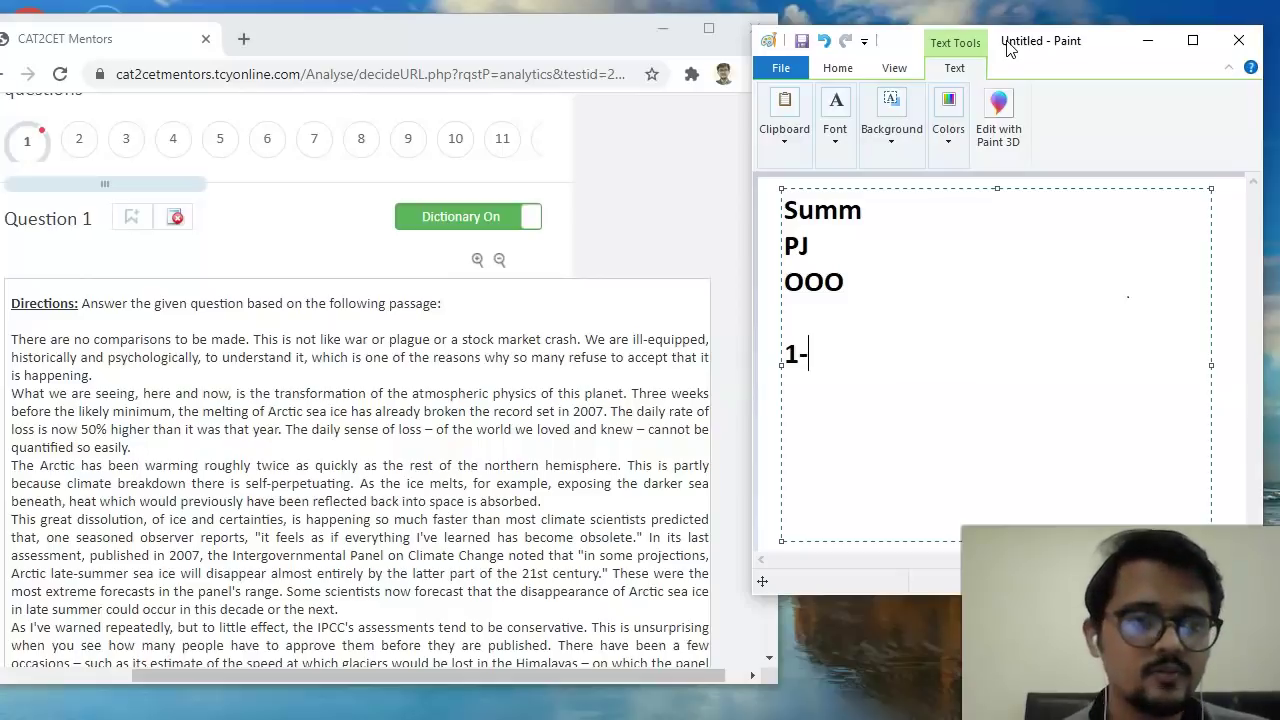
Check Questions 2, 3 and 4 to see which share the first passage, and return to Question 3.
{"action": "left_click", "coordinate": [86, 146]}
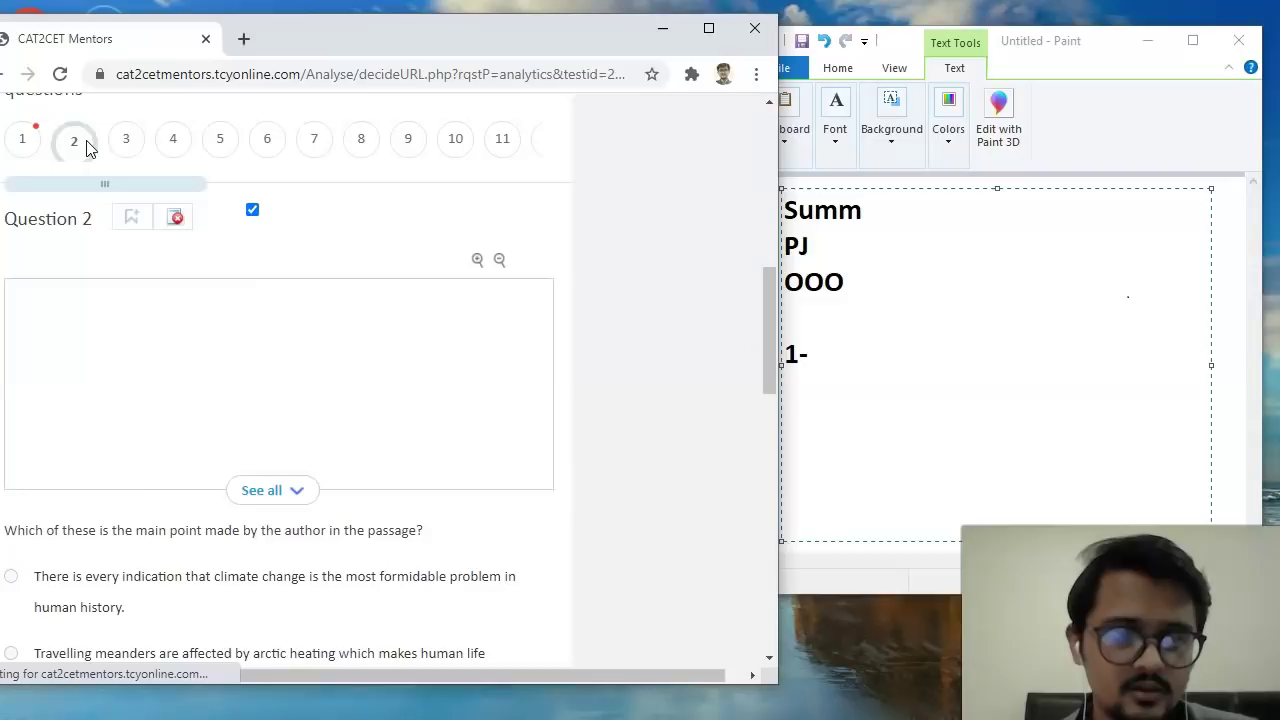
{"action": "left_click", "coordinate": [130, 145]}
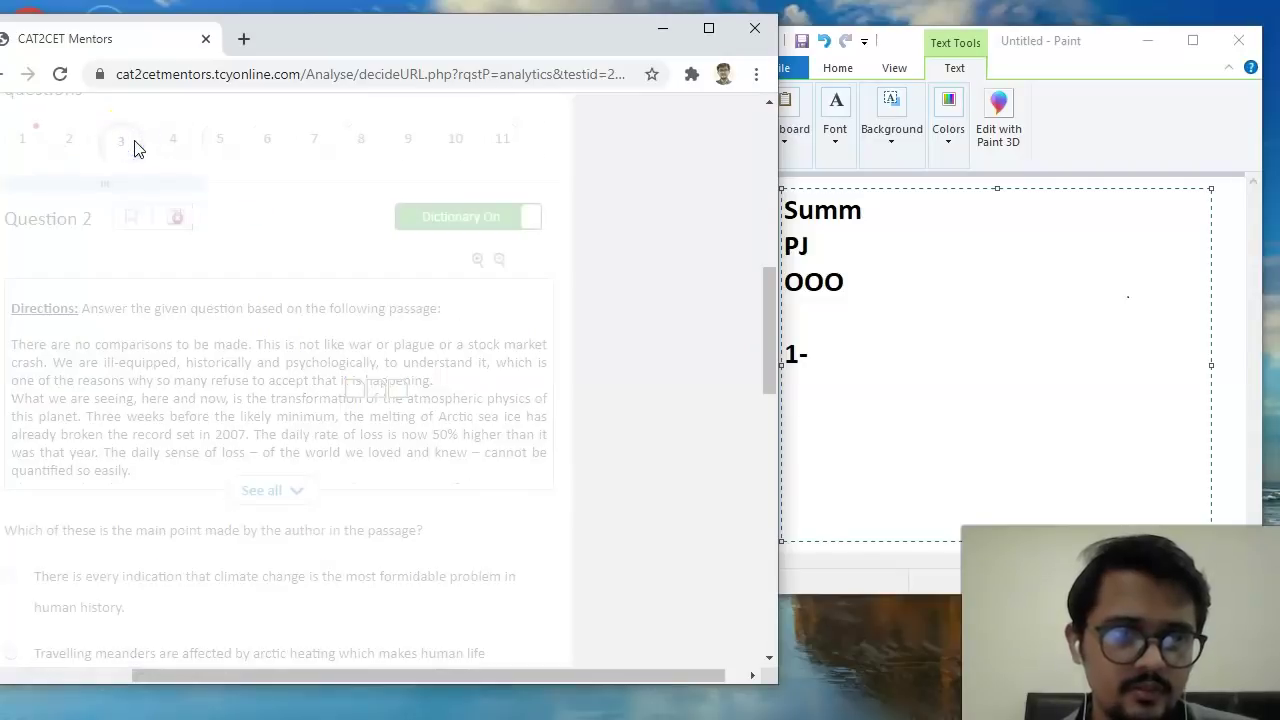
{"action": "left_click", "coordinate": [171, 138]}
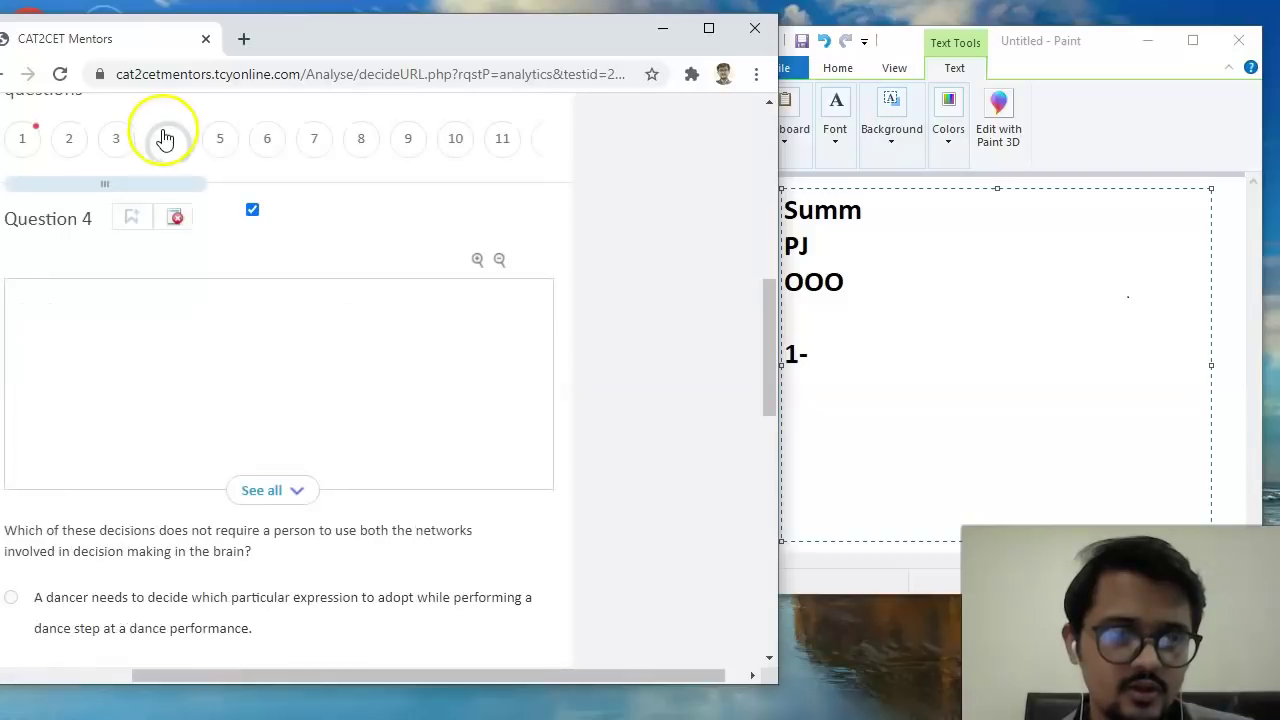
{"action": "left_click", "coordinate": [118, 138]}
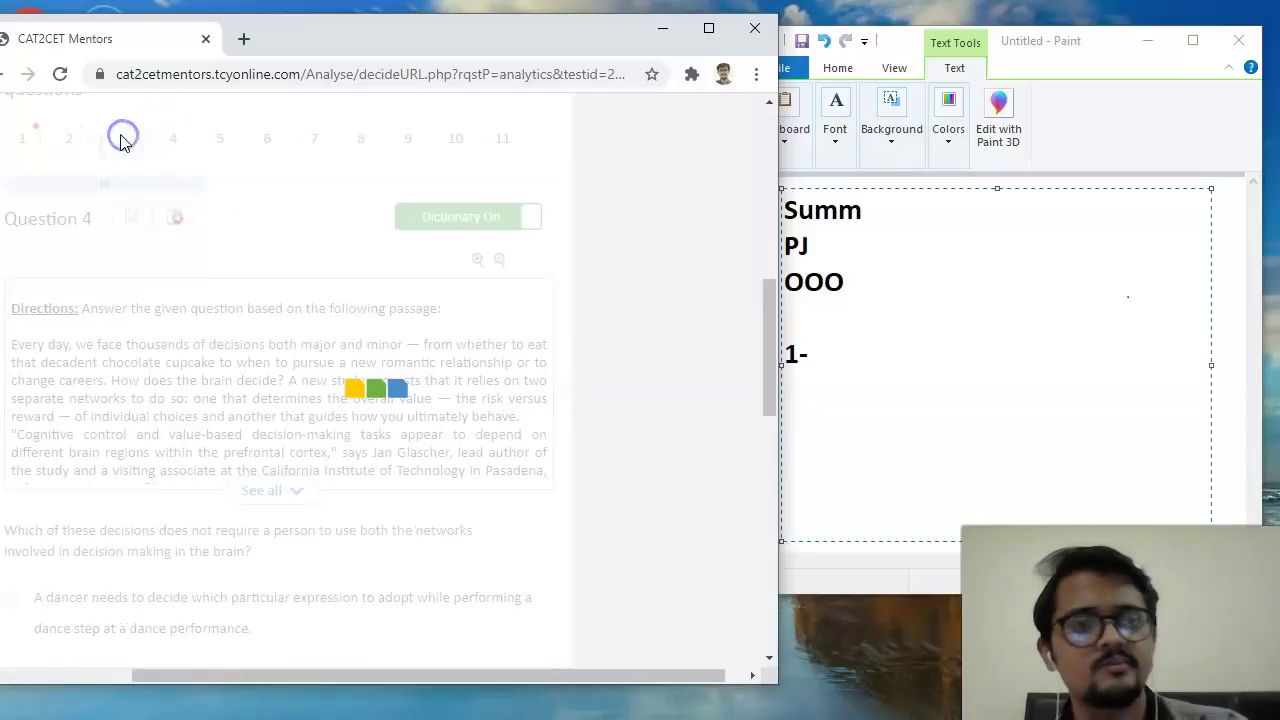
Extend the last line of the Paint notes to read "1-3= Global warming-".
{"action": "left_click", "coordinate": [833, 352]}
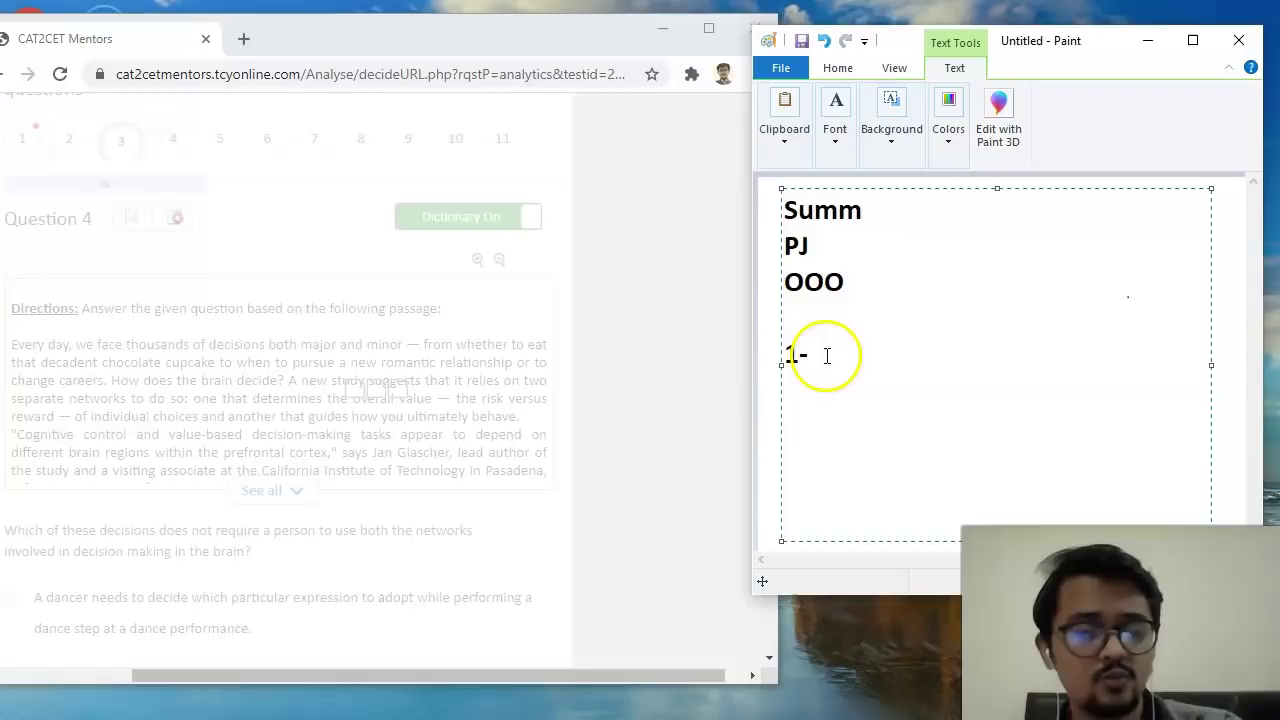
{"action": "type", "text": "3"}
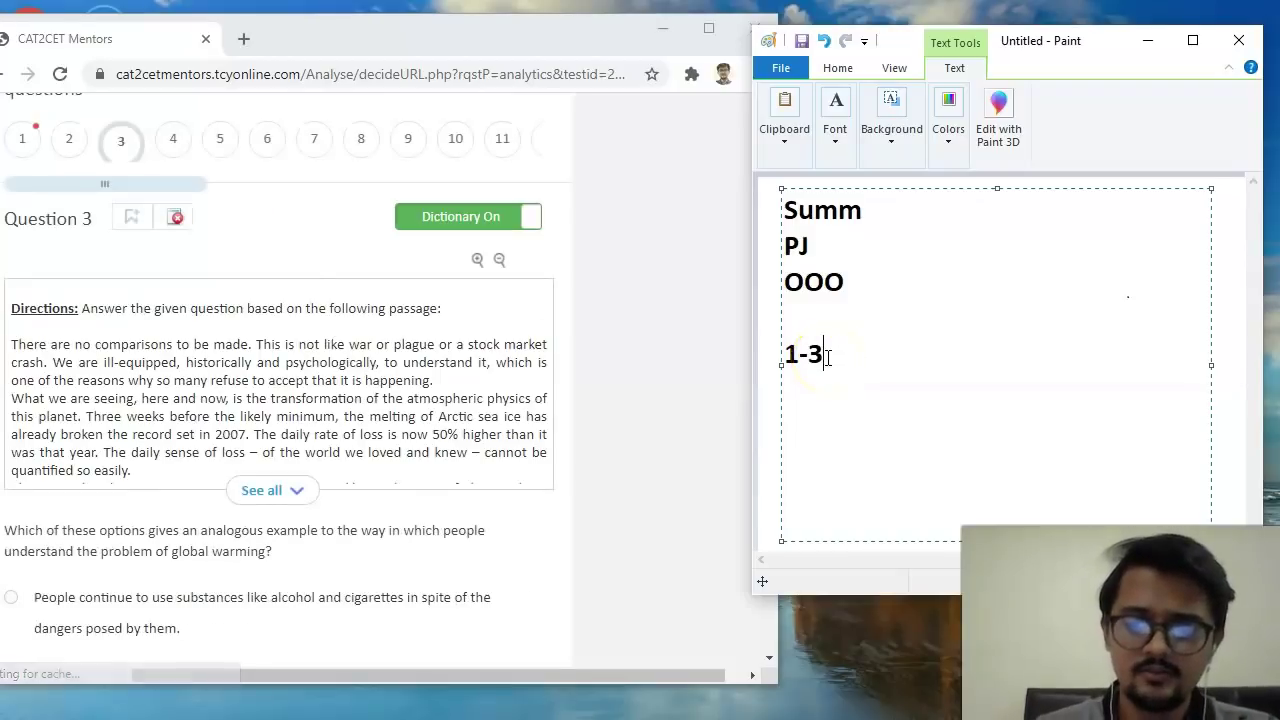
{"action": "type", "text": "= Gl"}
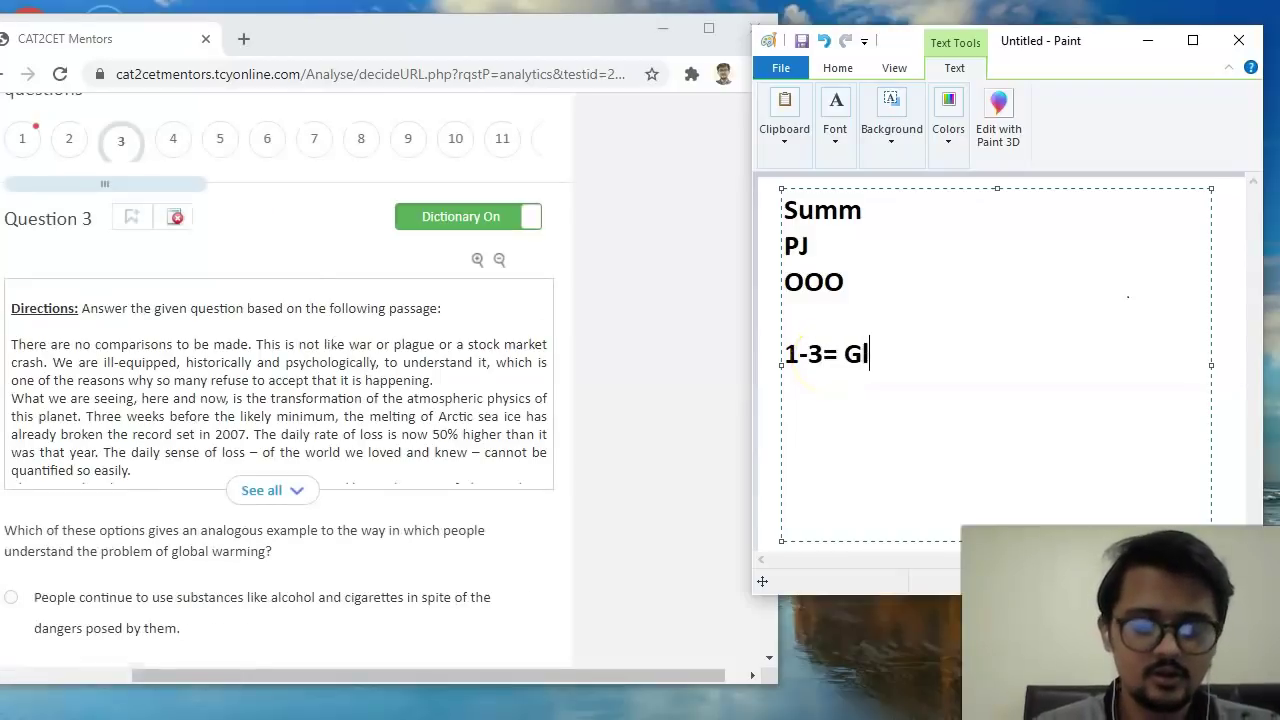
{"action": "type", "text": "obal warmi"}
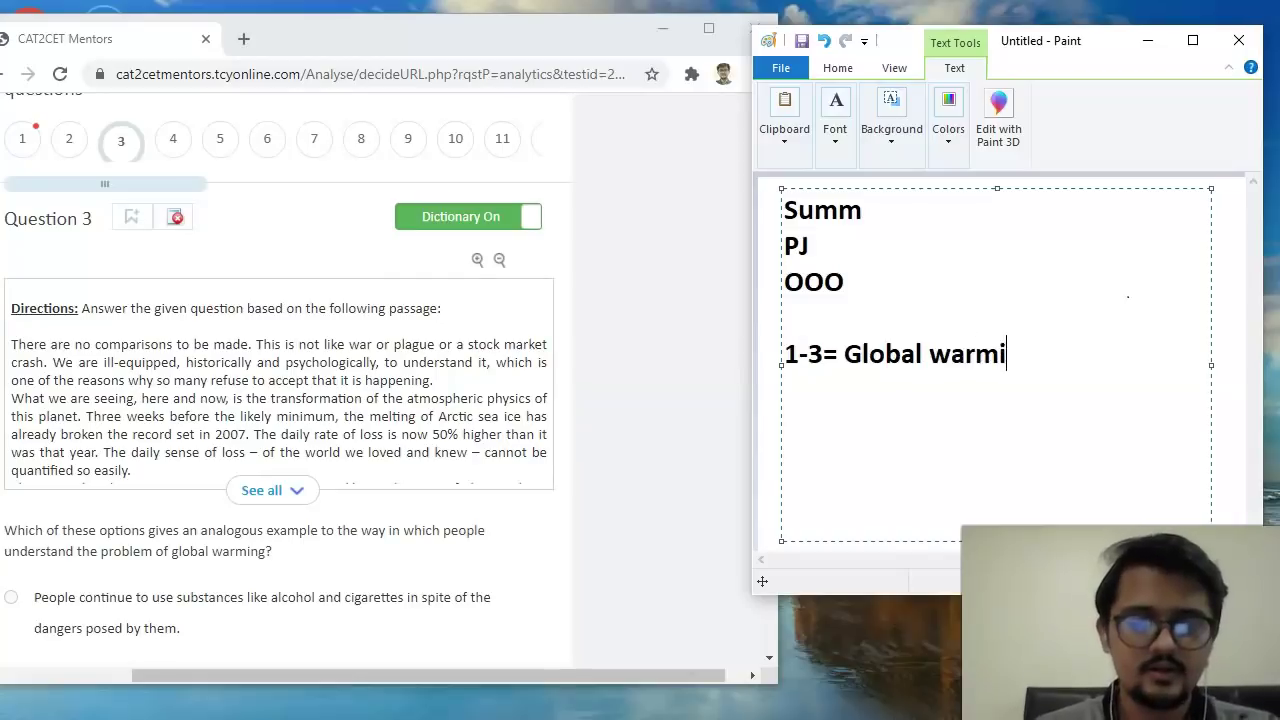
{"action": "type", "text": "ng-"}
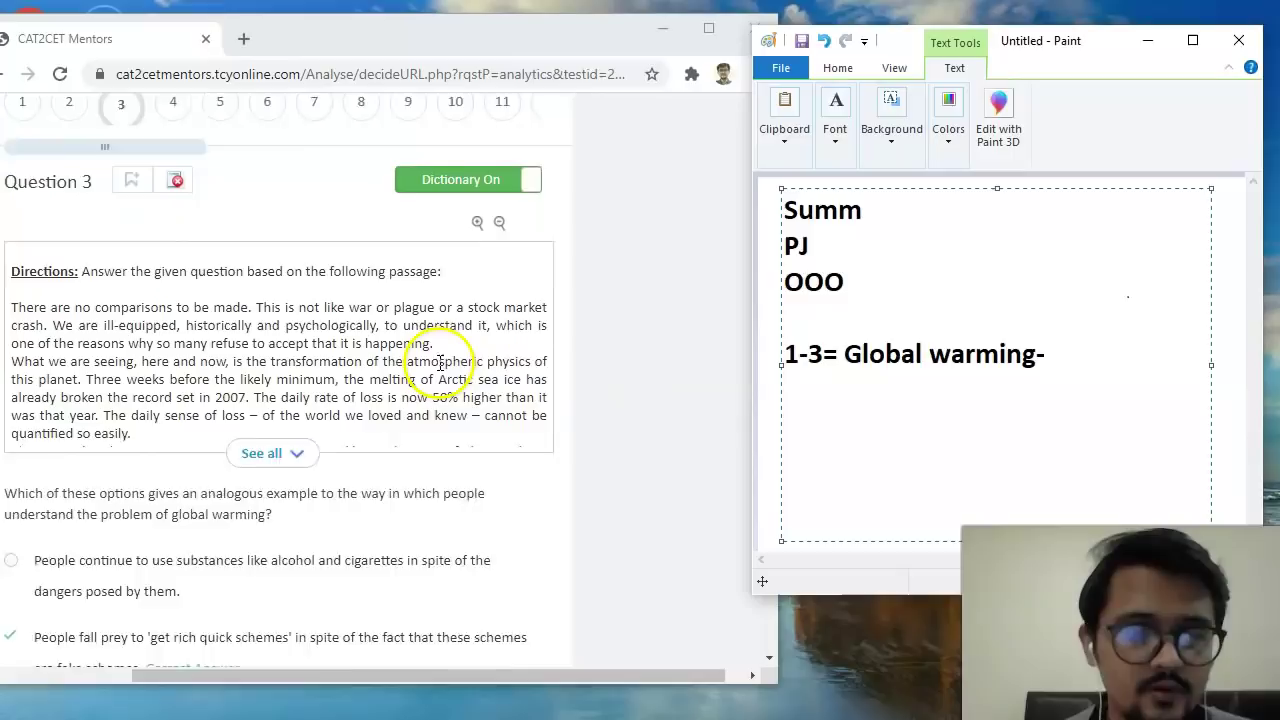
Review Question 3's passage, question and answer options in the browser.
{"action": "scroll", "coordinate": [440, 363], "scroll_direction": "down", "scroll_amount": 3}
{"action": "scroll", "coordinate": [443, 351], "scroll_direction": "up", "scroll_amount": 3}
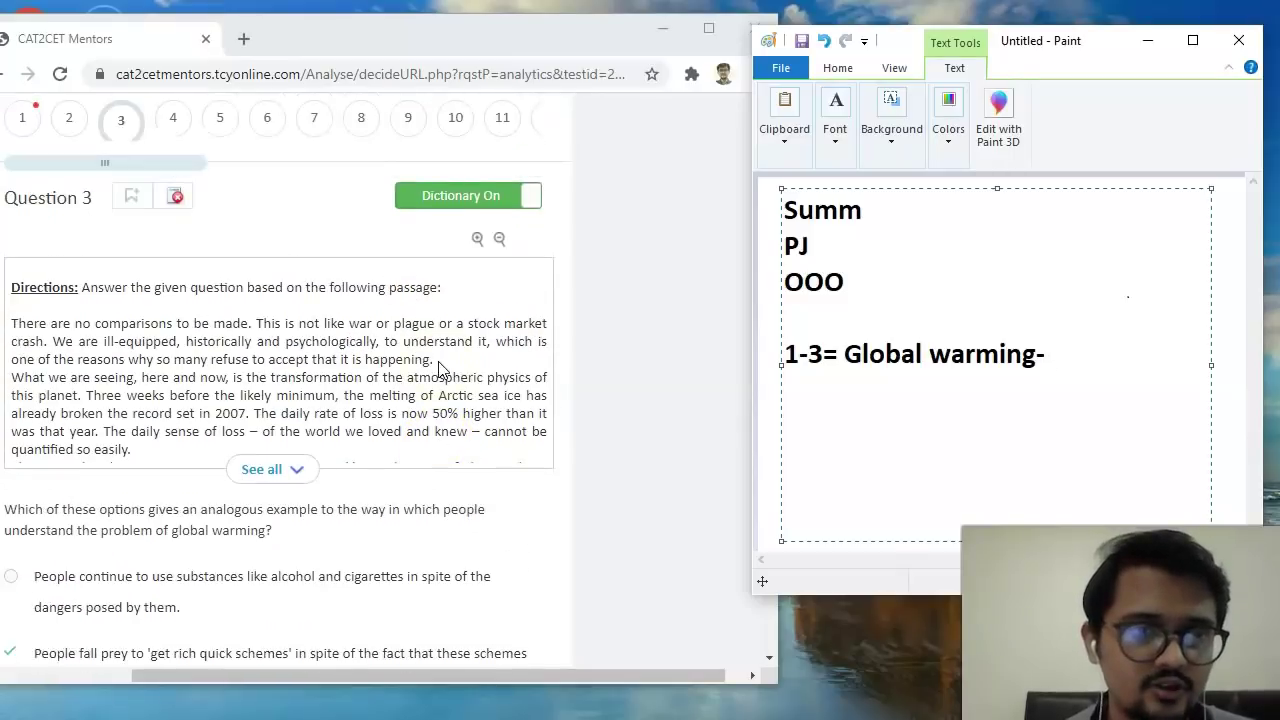
{"action": "scroll", "coordinate": [300, 440], "scroll_direction": "down", "scroll_amount": 1}
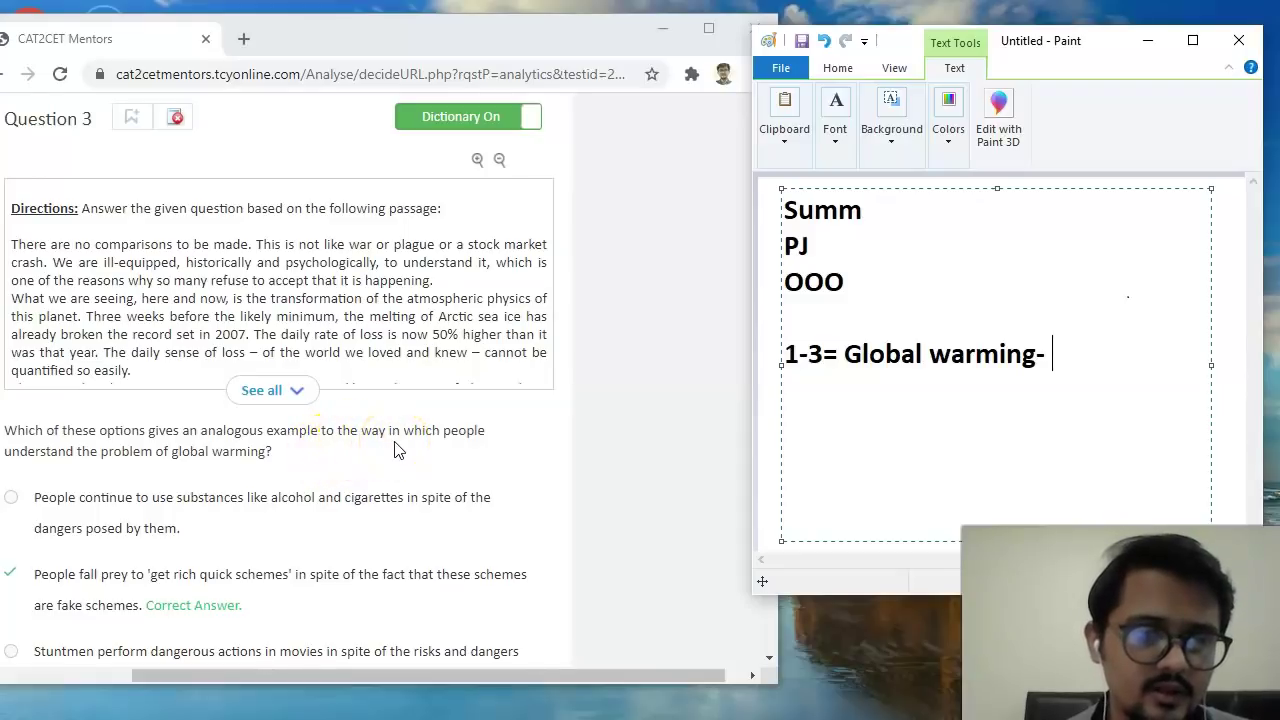
{"action": "scroll", "coordinate": [394, 449], "scroll_direction": "up", "scroll_amount": 1}
{"action": "scroll", "coordinate": [394, 449], "scroll_direction": "down", "scroll_amount": 1}
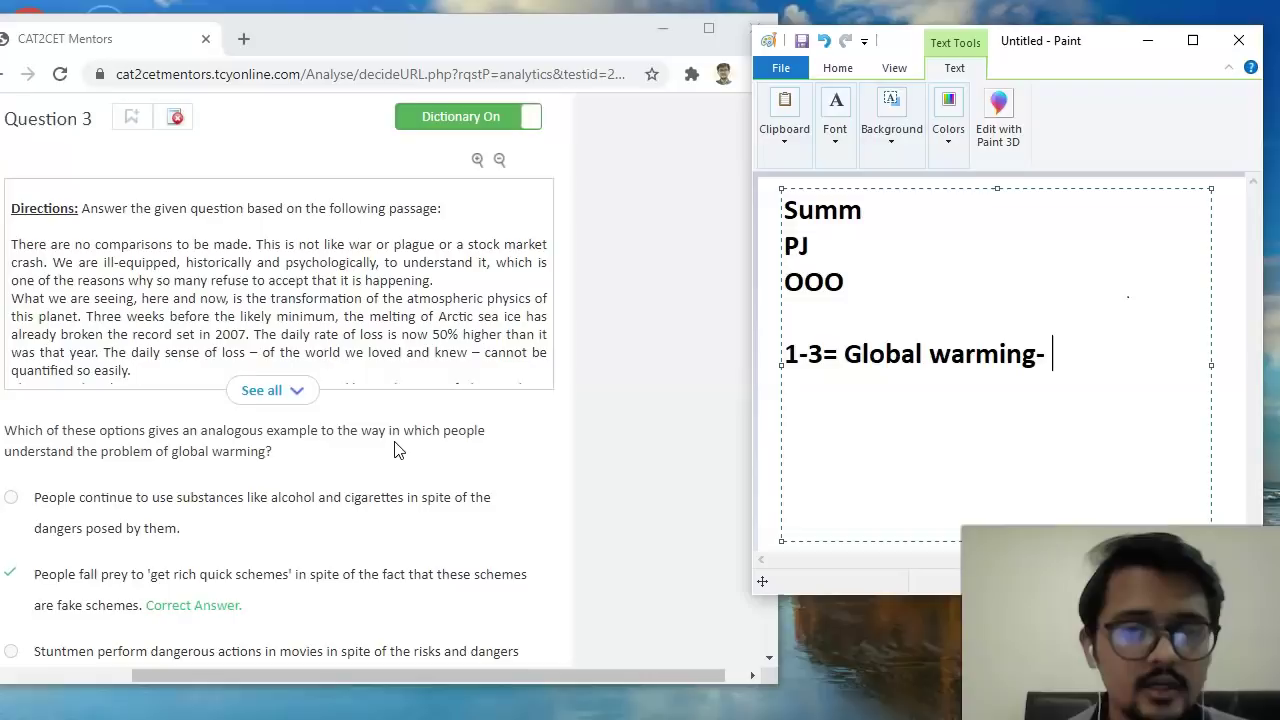
Open Question 2 and Question 1 in turn and review what each asks about the global warming passage.
{"action": "scroll", "coordinate": [394, 449], "scroll_direction": "up", "scroll_amount": 2}
{"action": "left_click", "coordinate": [80, 257]}
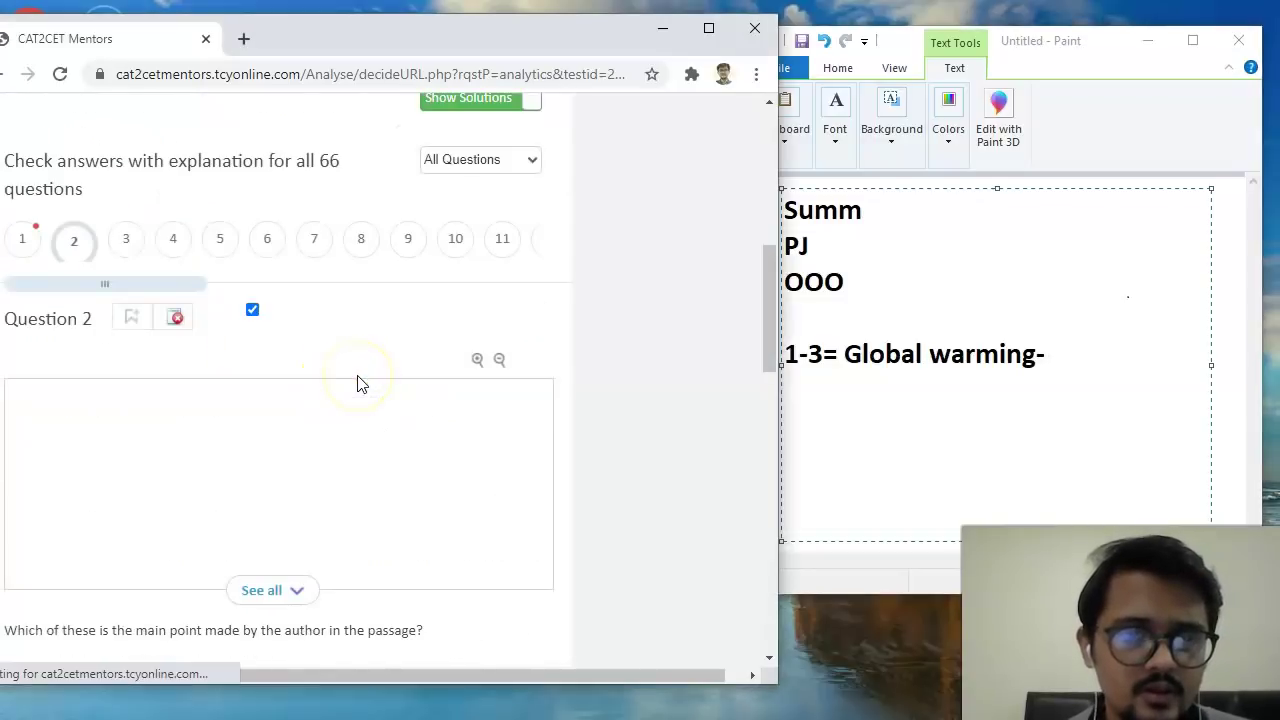
{"action": "scroll", "coordinate": [360, 384], "scroll_direction": "down", "scroll_amount": 3}
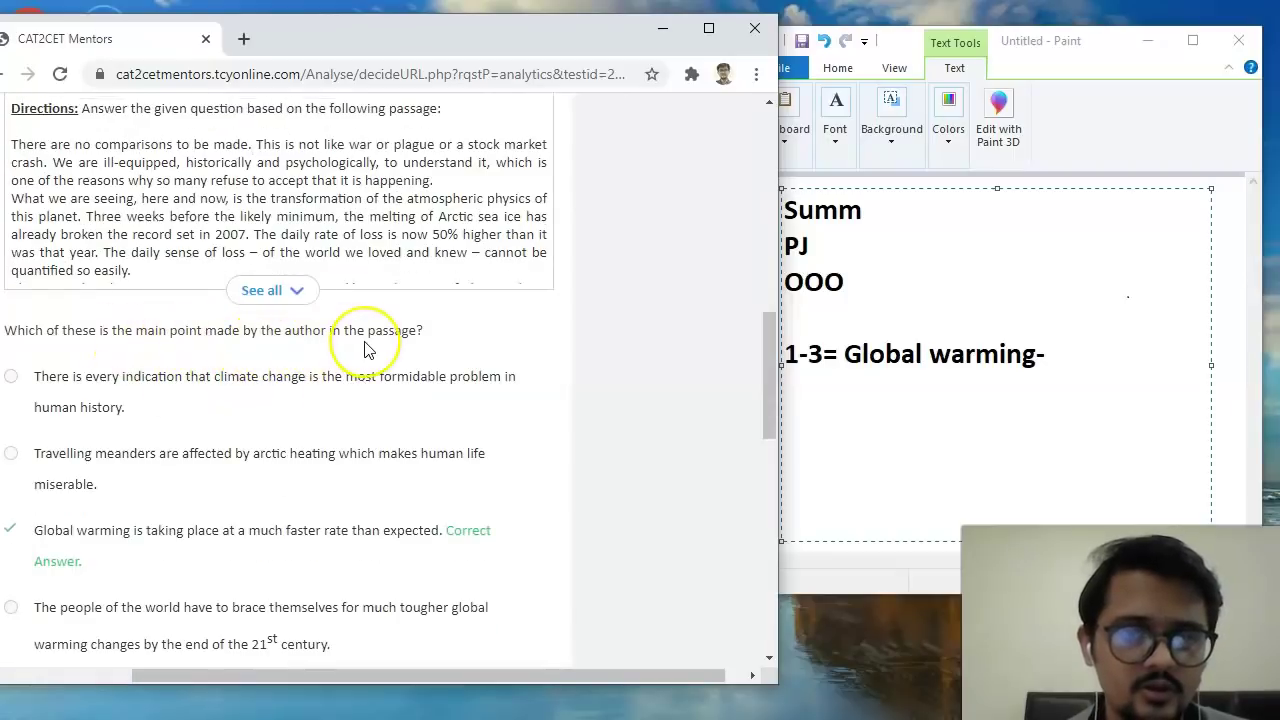
{"action": "scroll", "coordinate": [365, 348], "scroll_direction": "up", "scroll_amount": 2}
{"action": "left_click", "coordinate": [27, 145]}
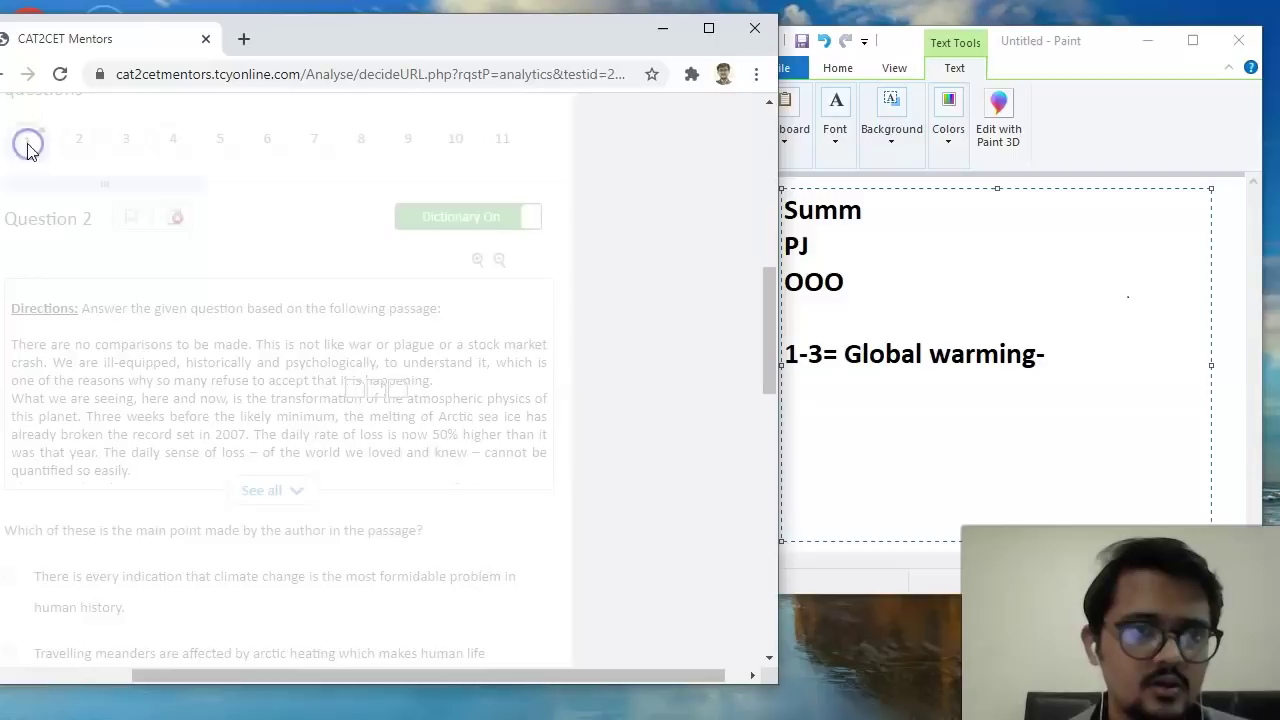
{"action": "scroll", "coordinate": [257, 338], "scroll_direction": "down", "scroll_amount": 1}
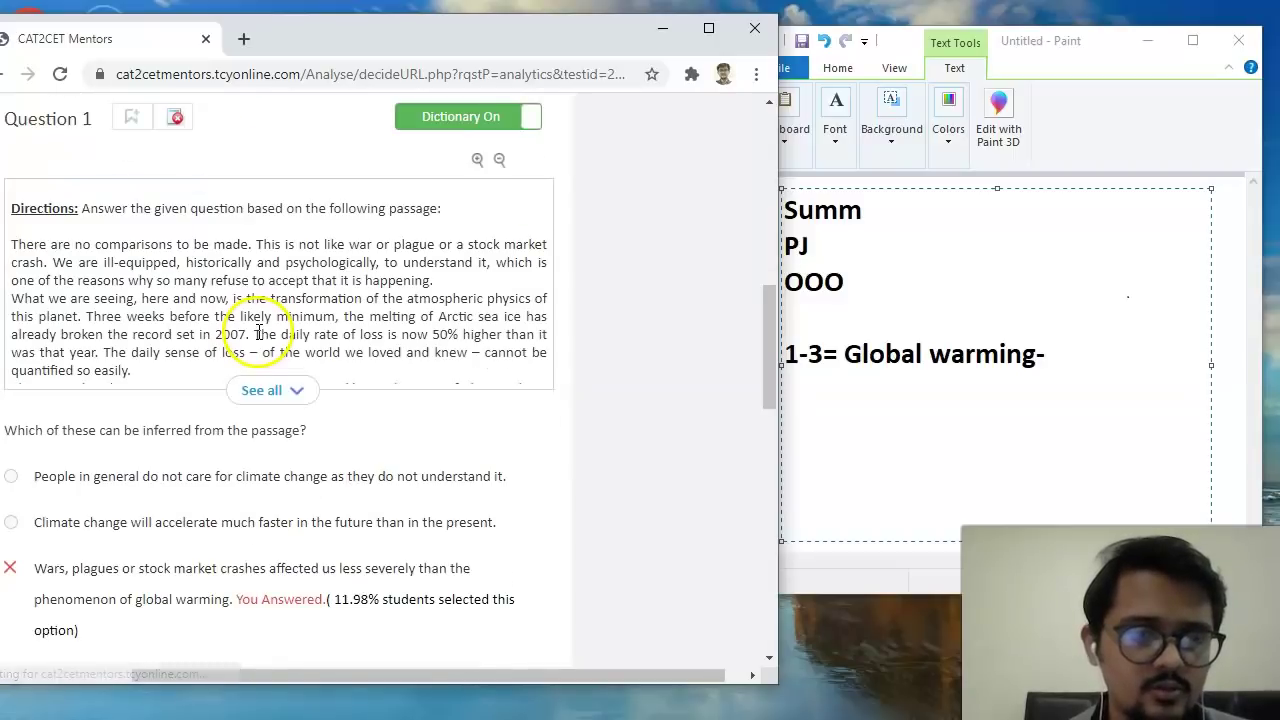
{"action": "scroll", "coordinate": [325, 420], "scroll_direction": "up", "scroll_amount": 2}
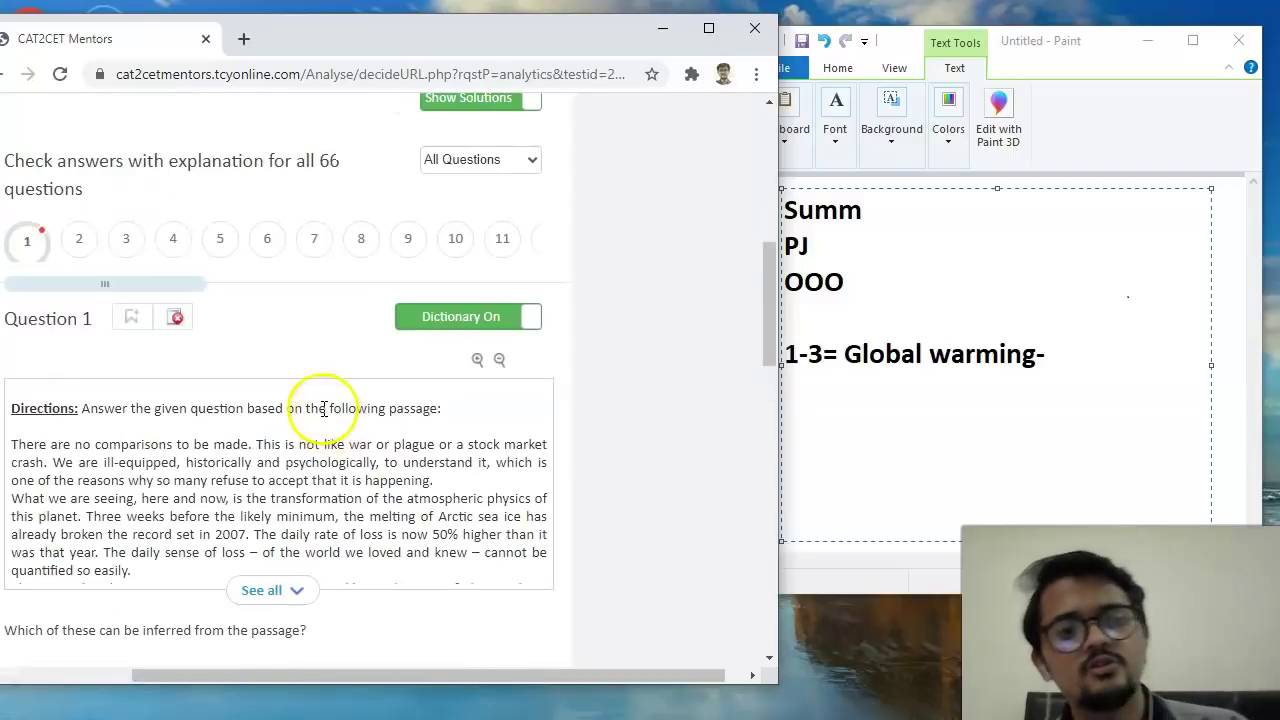
Compare Question 4's passage with Question 3's, and complete the Global warming line in the Paint notes with "3".
{"action": "left_click", "coordinate": [170, 250]}
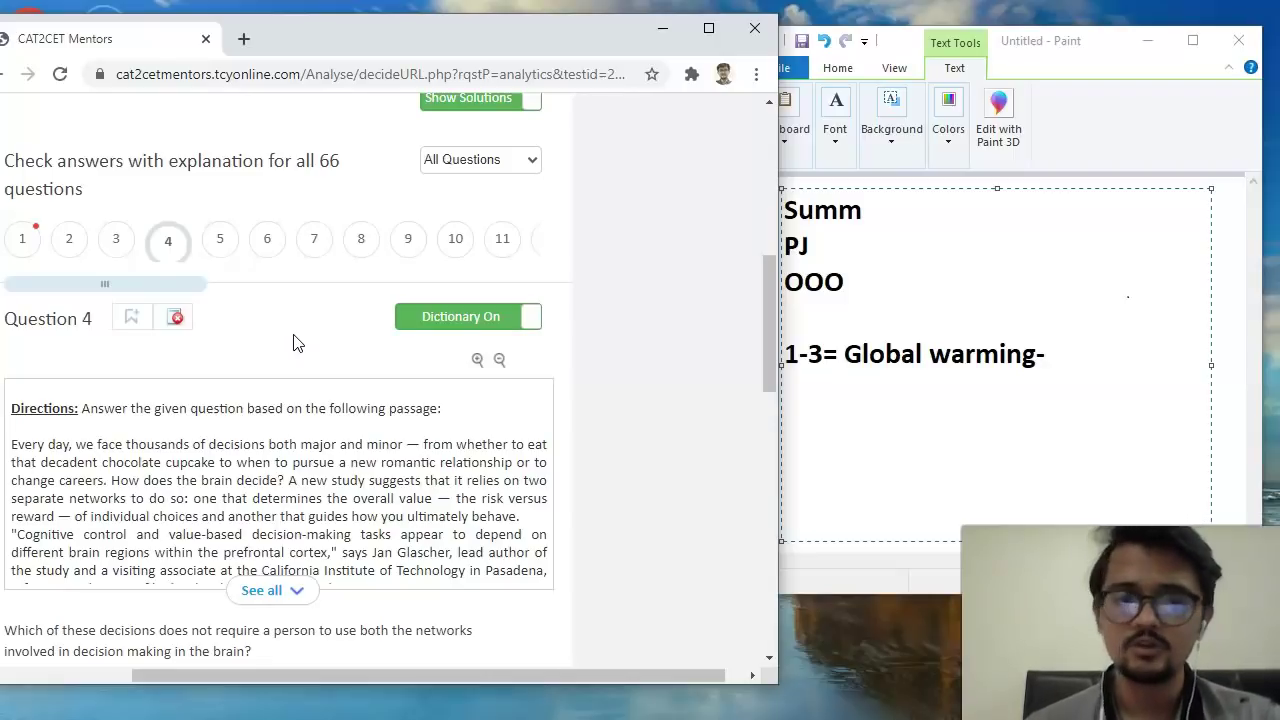
{"action": "left_click", "coordinate": [112, 238]}
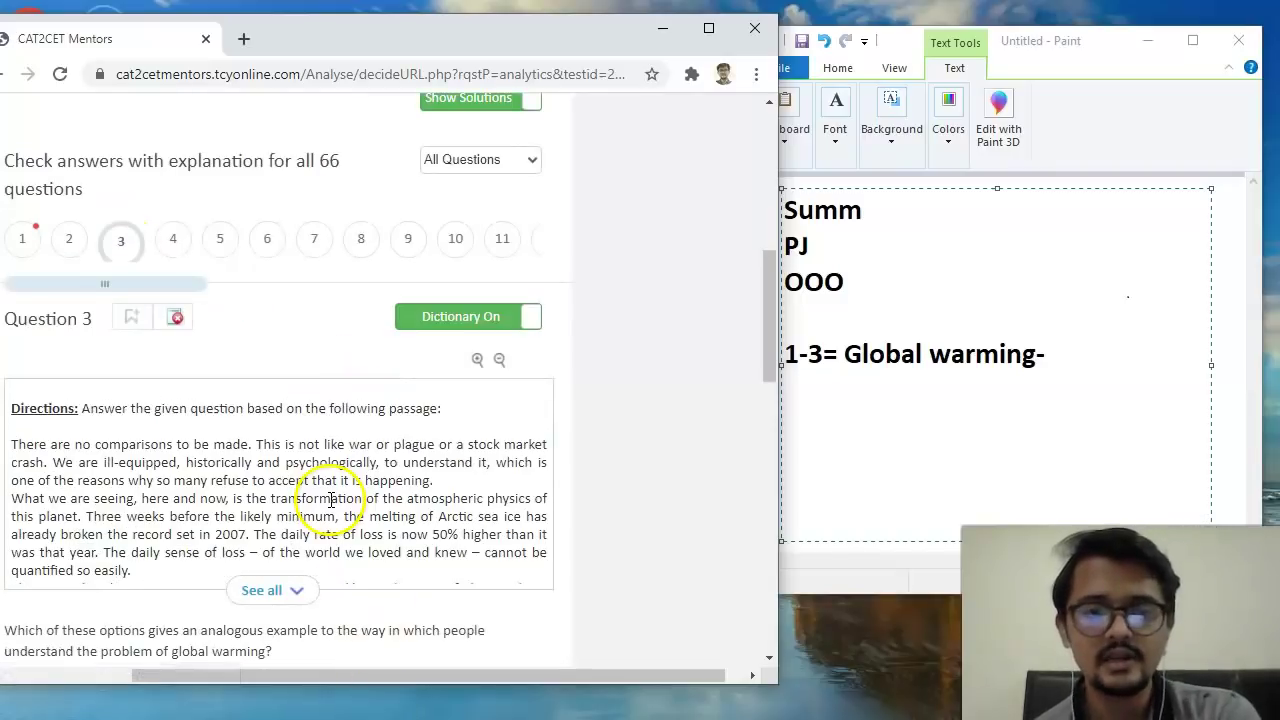
{"action": "scroll", "coordinate": [335, 500], "scroll_direction": "down", "scroll_amount": 2}
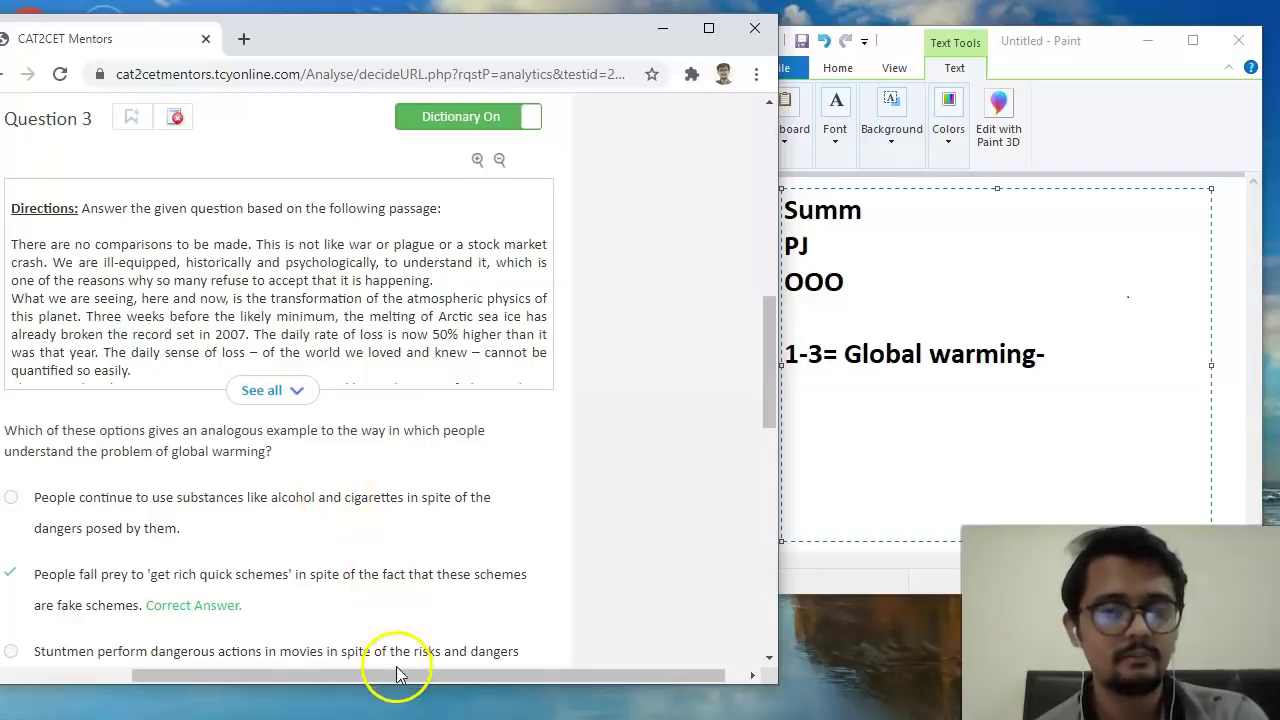
{"action": "left_click_drag", "start_coordinate": [392, 677], "coordinate": [370, 680]}
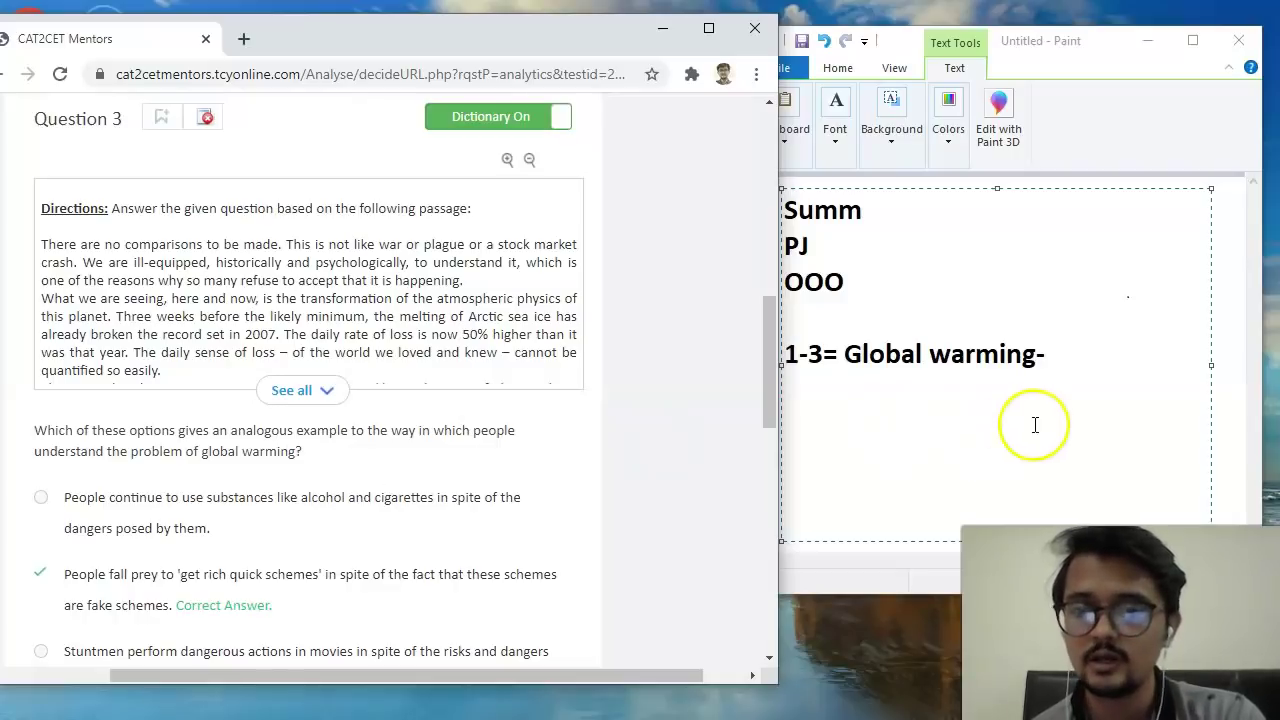
{"action": "left_click", "coordinate": [1060, 360]}
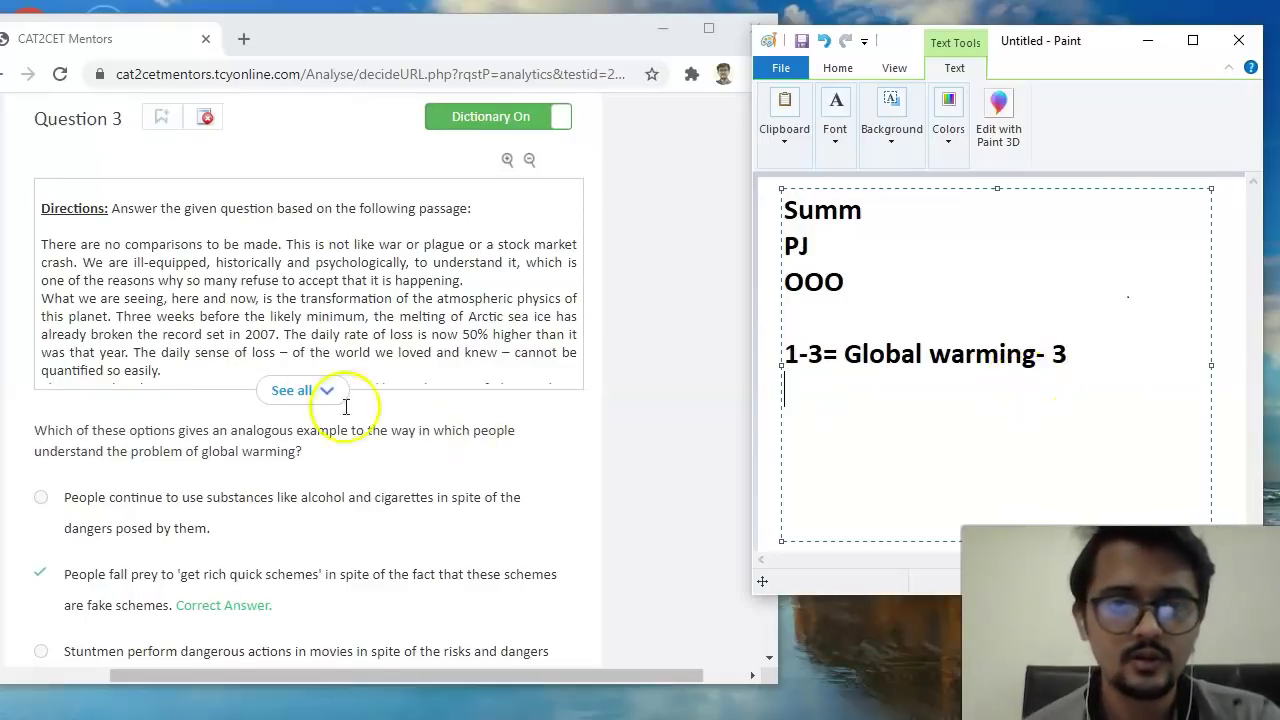
Open Question 4 in the browser, expand its full passage, and read the passage and the question.
{"action": "scroll", "coordinate": [340, 405], "scroll_direction": "up", "scroll_amount": 1}
{"action": "left_click", "coordinate": [193, 148]}
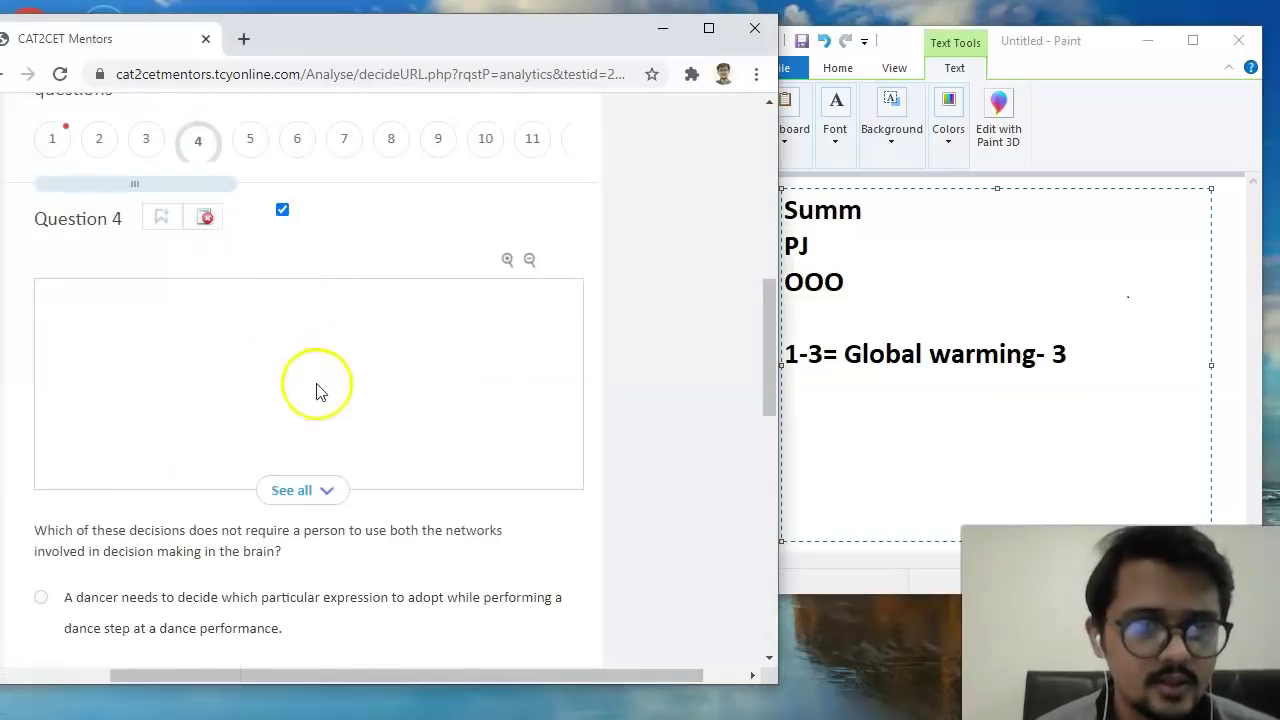
{"action": "left_click", "coordinate": [329, 490]}
{"action": "scroll", "coordinate": [440, 340], "scroll_direction": "up", "scroll_amount": 2}
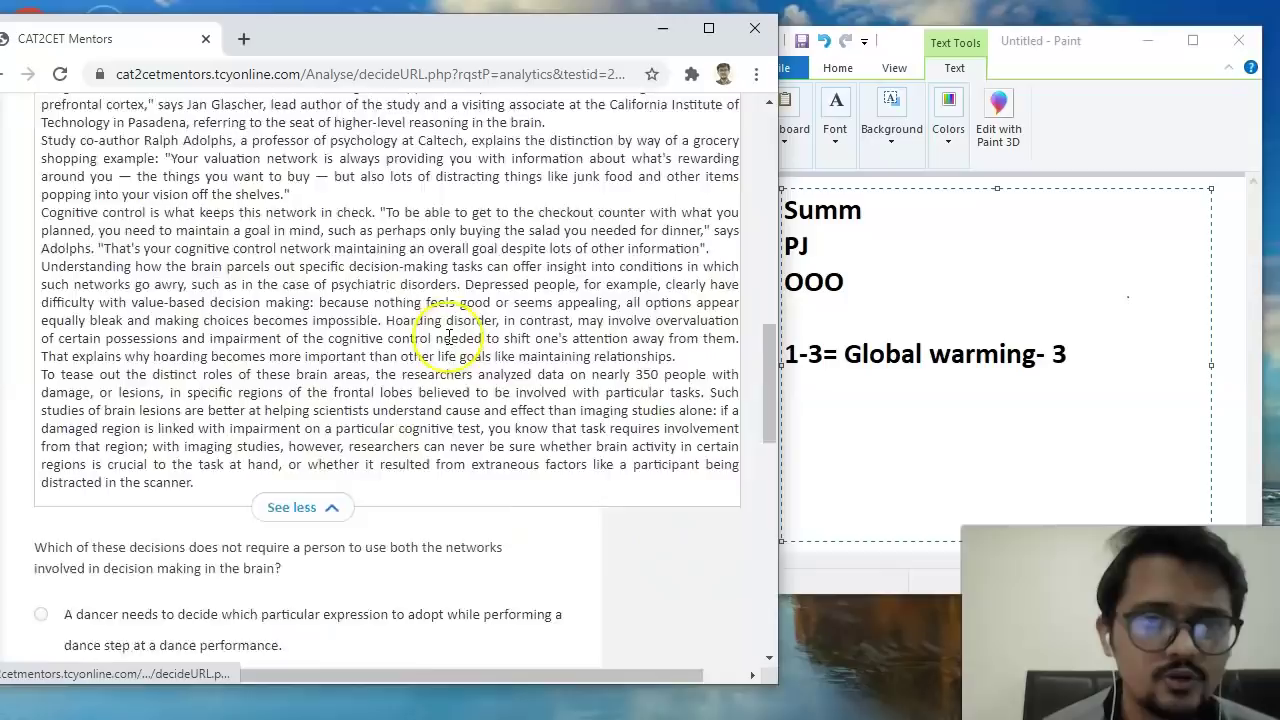
{"action": "scroll", "coordinate": [449, 338], "scroll_direction": "down", "scroll_amount": 1}
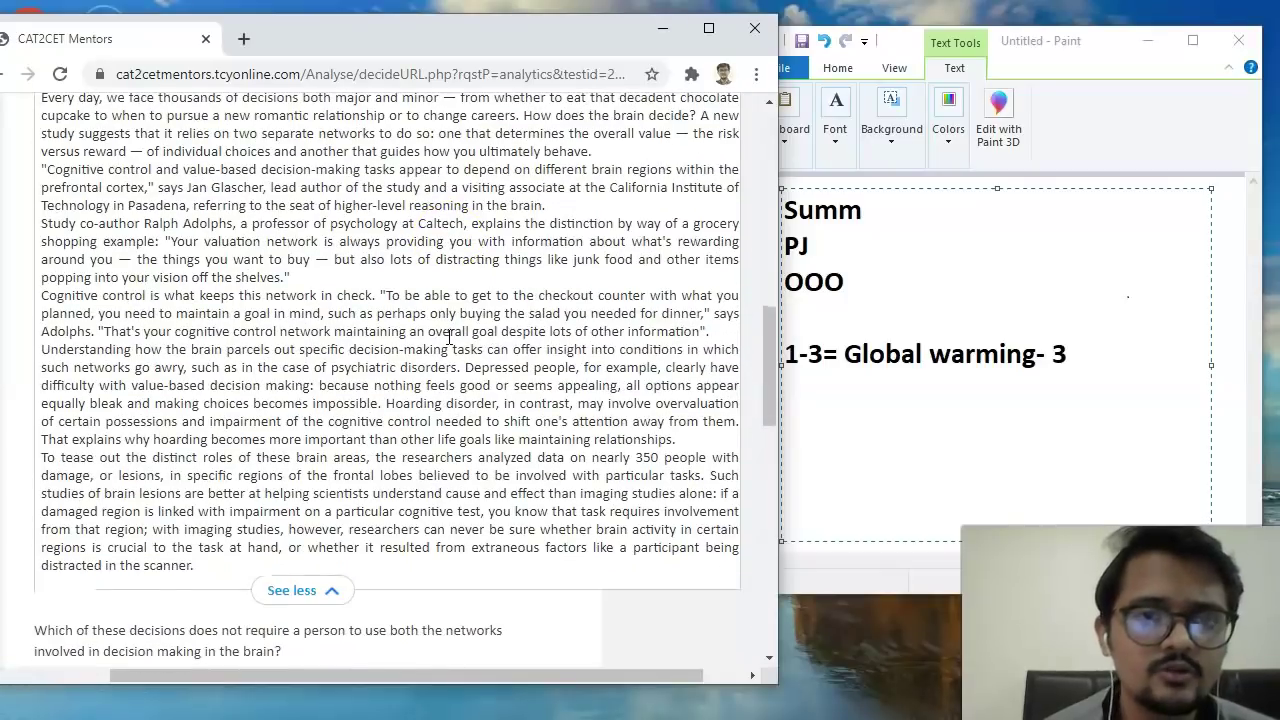
{"action": "scroll", "coordinate": [449, 338], "scroll_direction": "up", "scroll_amount": 1}
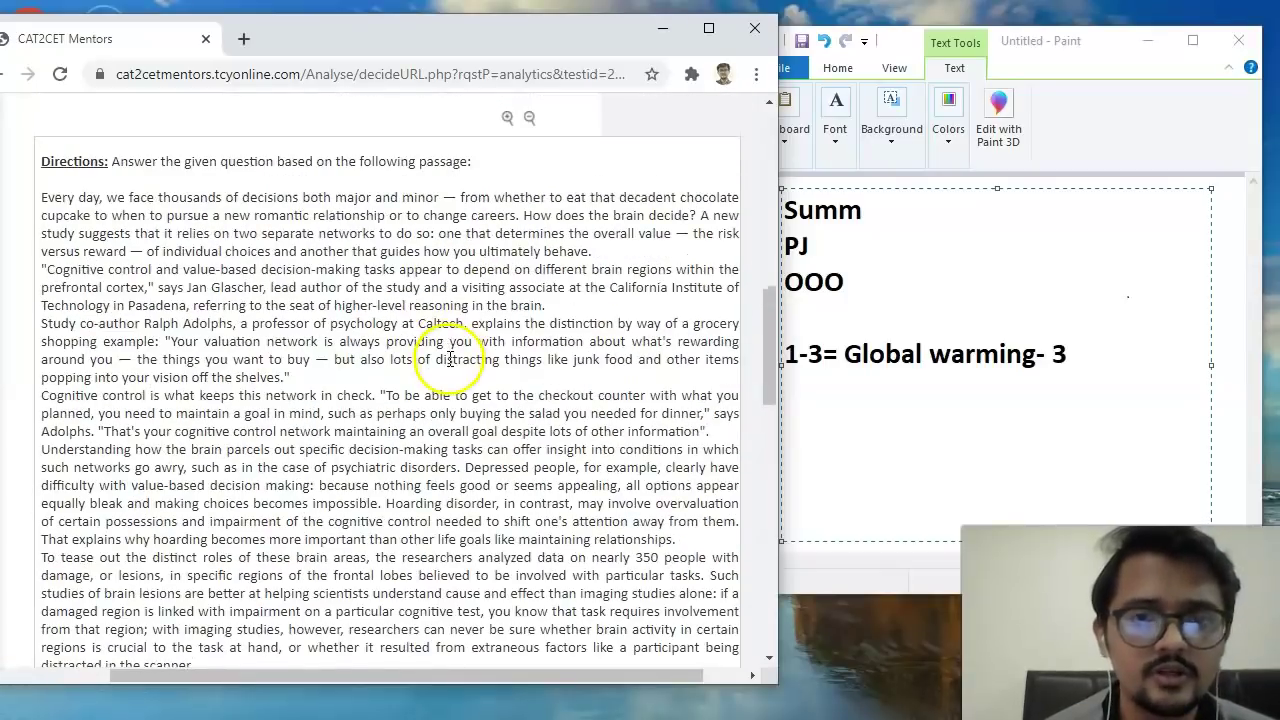
{"action": "left_click_drag", "start_coordinate": [371, 677], "coordinate": [374, 677]}
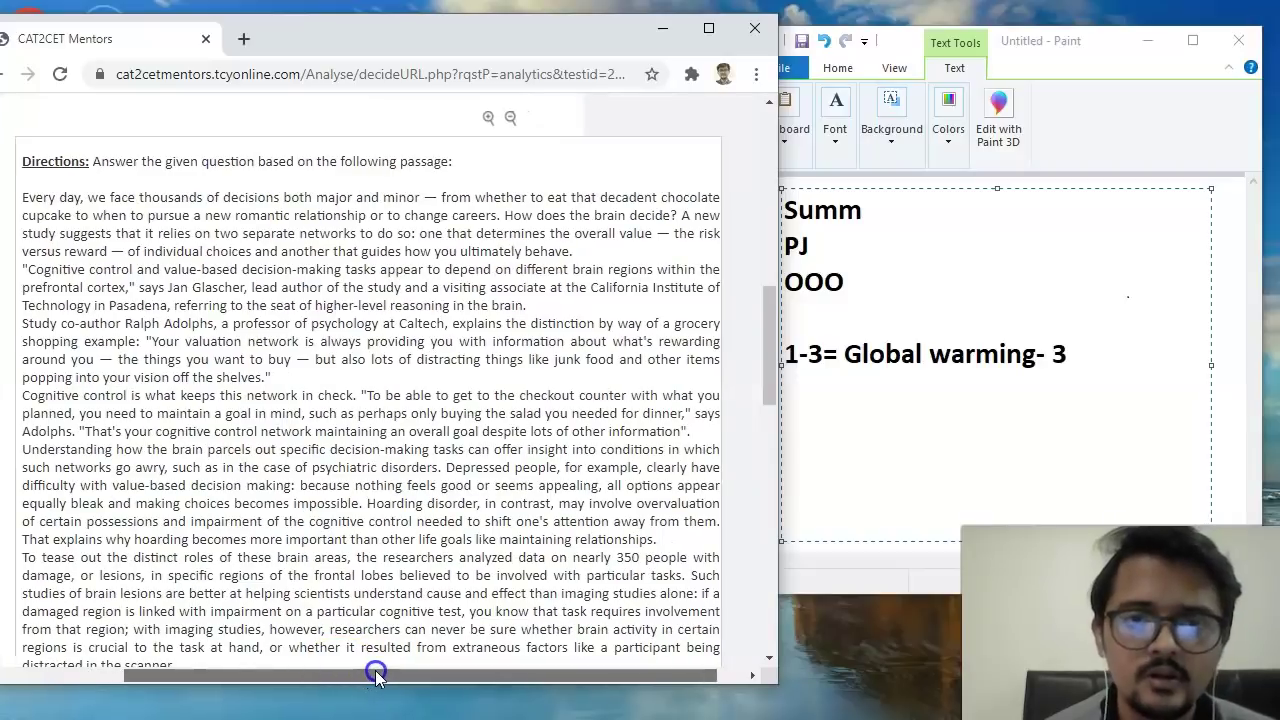
{"action": "left_click_drag", "start_coordinate": [447, 50], "coordinate": [460, 50]}
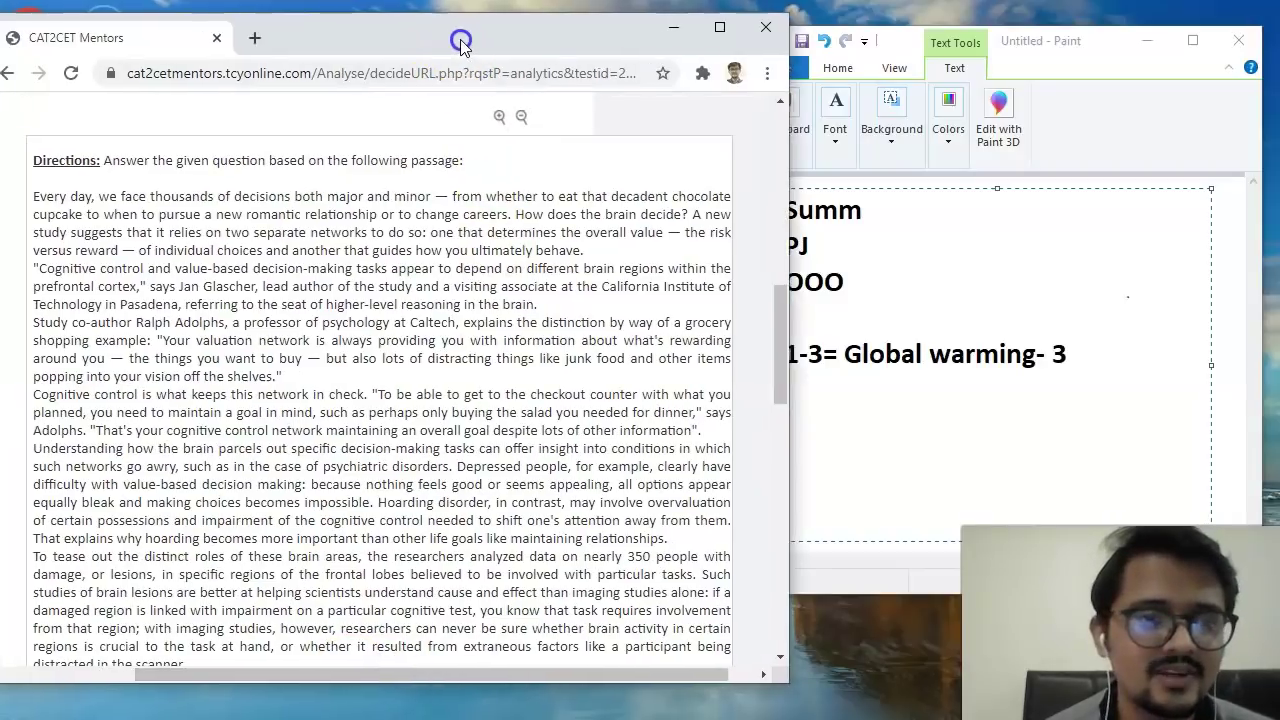
{"action": "scroll", "coordinate": [425, 340], "scroll_direction": "down", "scroll_amount": 1}
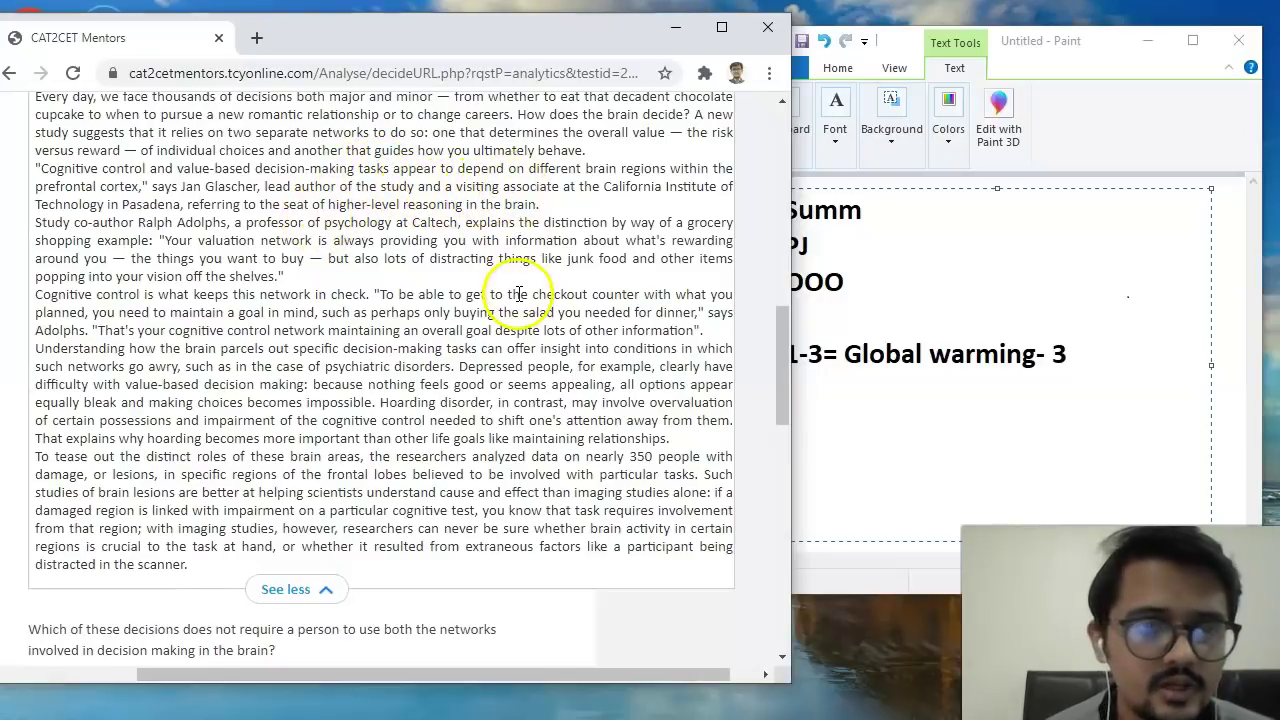
{"action": "scroll", "coordinate": [519, 293], "scroll_direction": "down", "scroll_amount": 2}
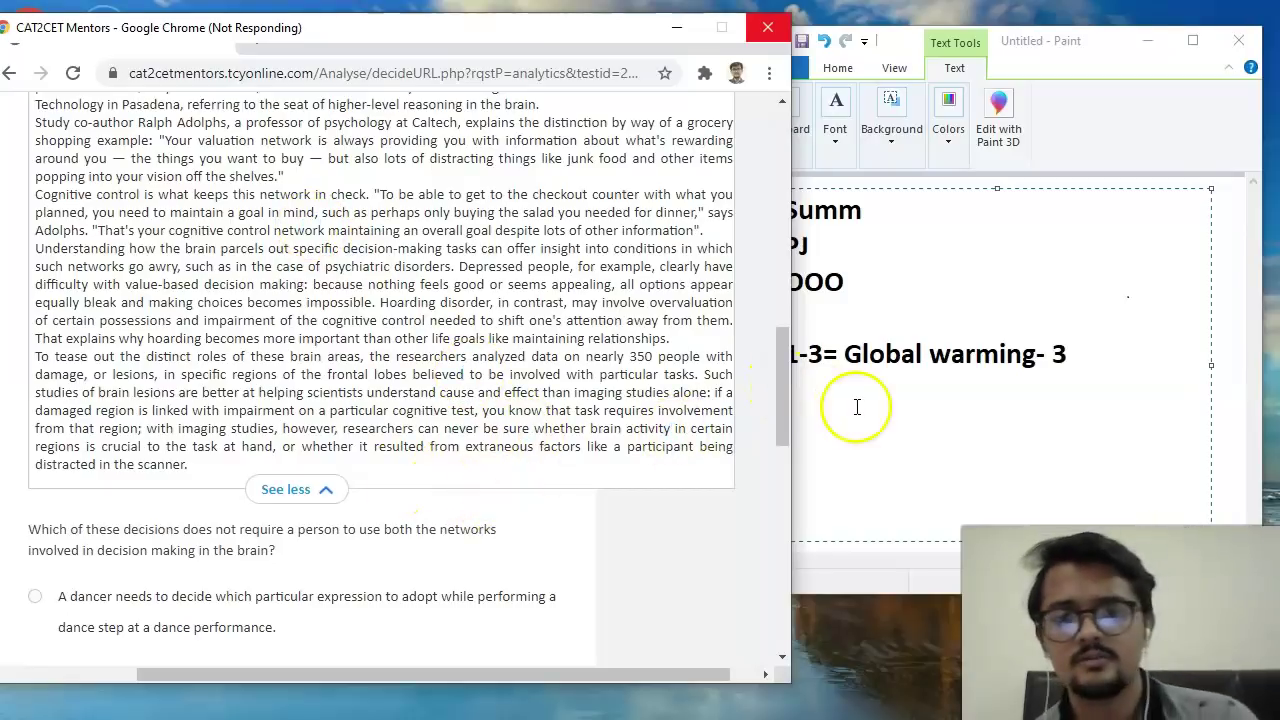
Start a new line reading "4-" below the Global warming line in the Paint notes.
{"action": "left_click", "coordinate": [1066, 41]}
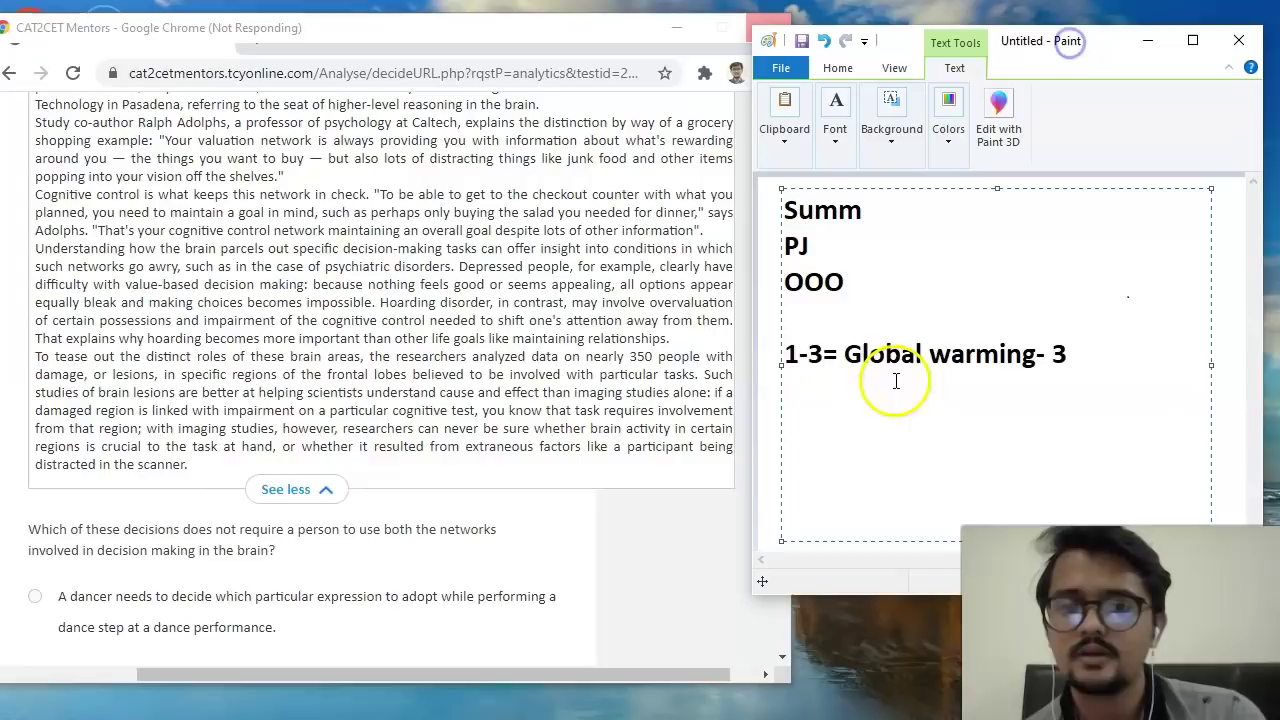
{"action": "left_click", "coordinate": [794, 390]}
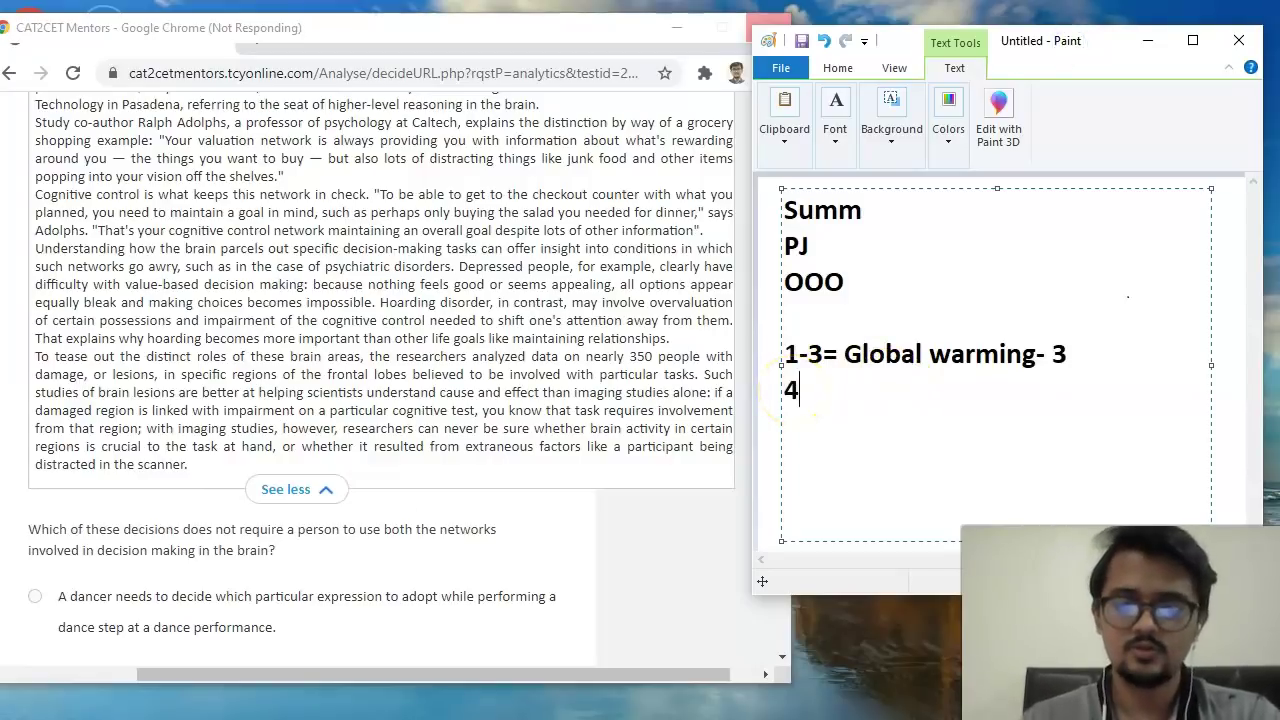
Check Questions 6 and 7 in the browser to see where the second passage ends, and return to Question 6.
{"action": "left_click", "coordinate": [457, 30]}
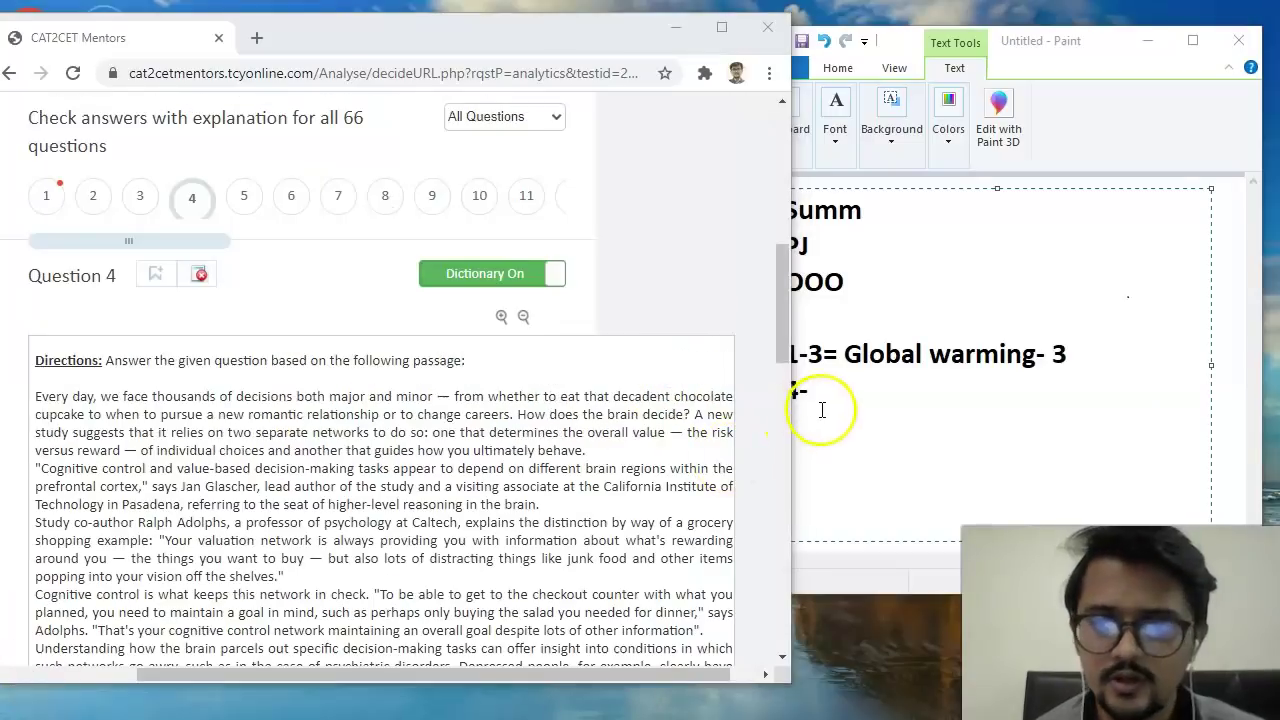
{"action": "left_click", "coordinate": [292, 200]}
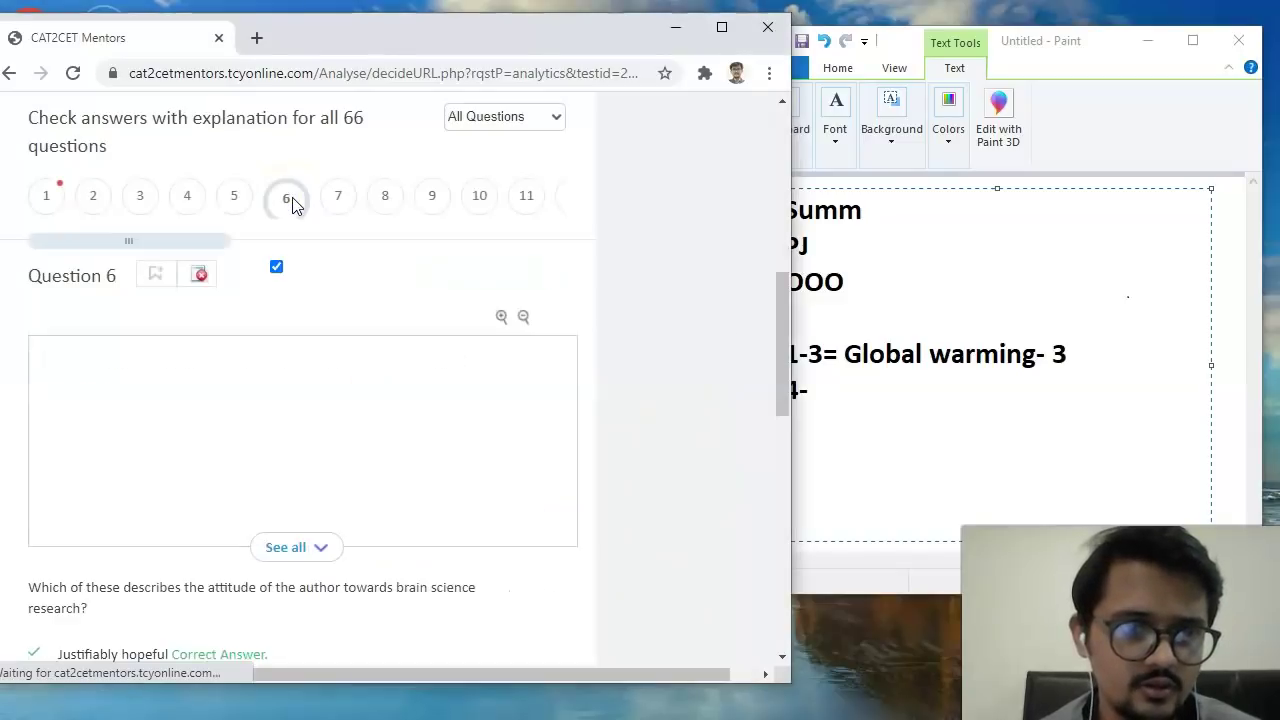
{"action": "left_click", "coordinate": [337, 200]}
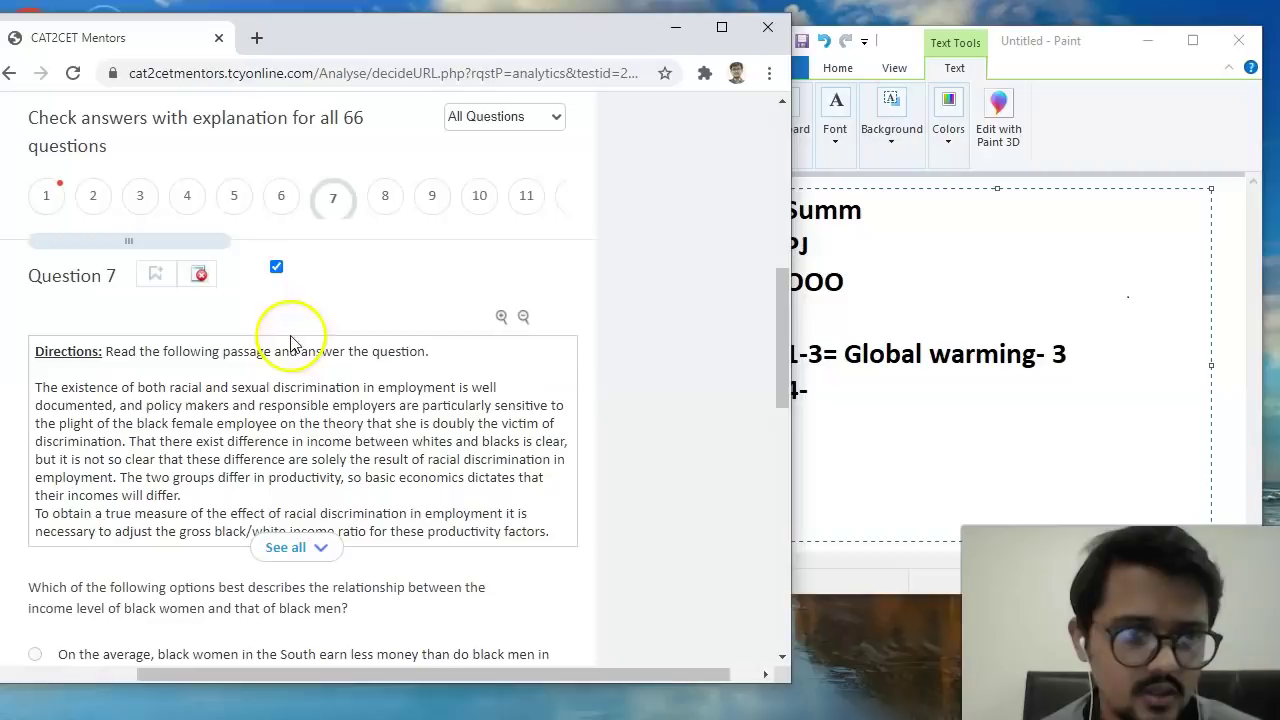
{"action": "left_click", "coordinate": [284, 199]}
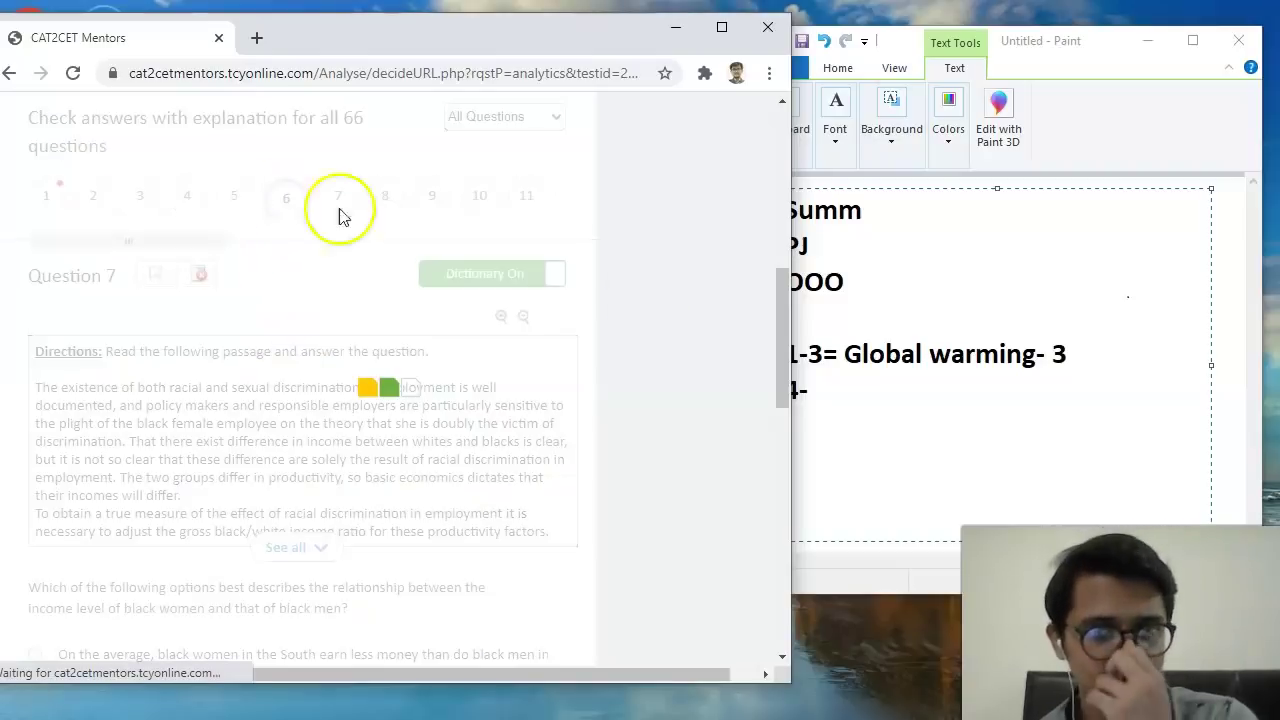
Extend the last line of the Paint notes to read "4-6= neurology=".
{"action": "left_click", "coordinate": [828, 393]}
{"action": "left_click", "coordinate": [826, 392]}
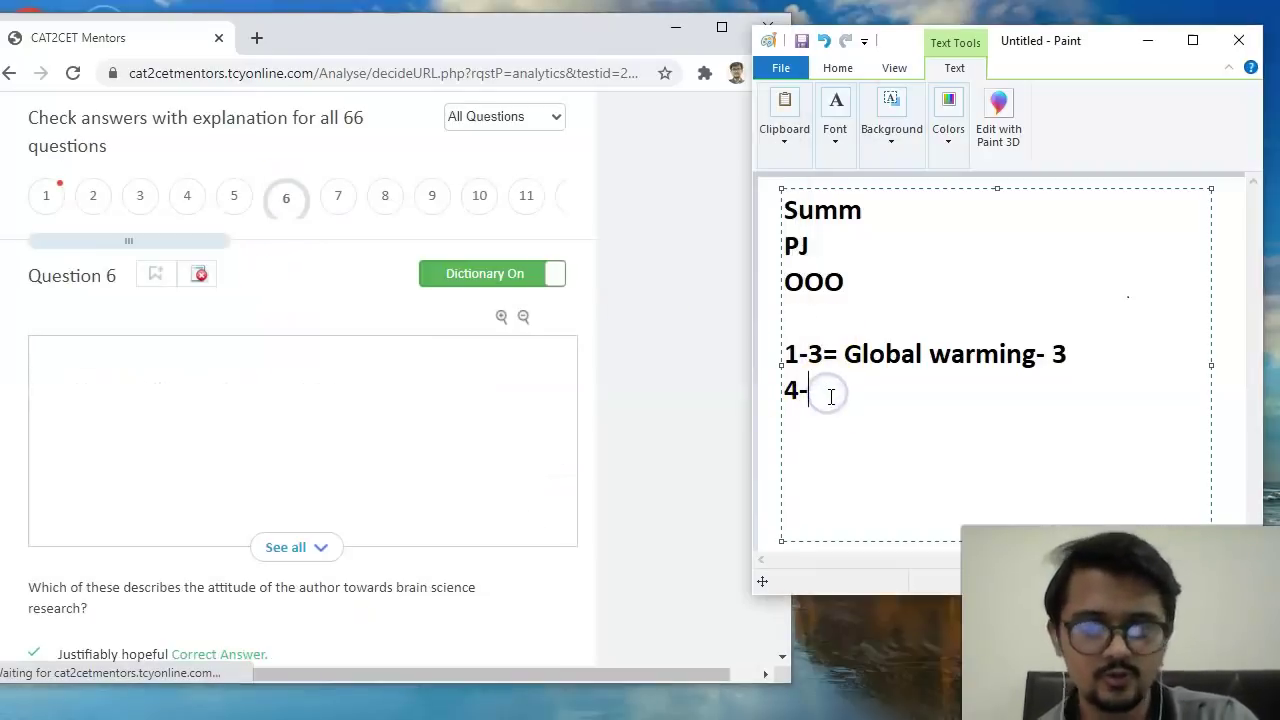
{"action": "type", "text": "6= neurology="}
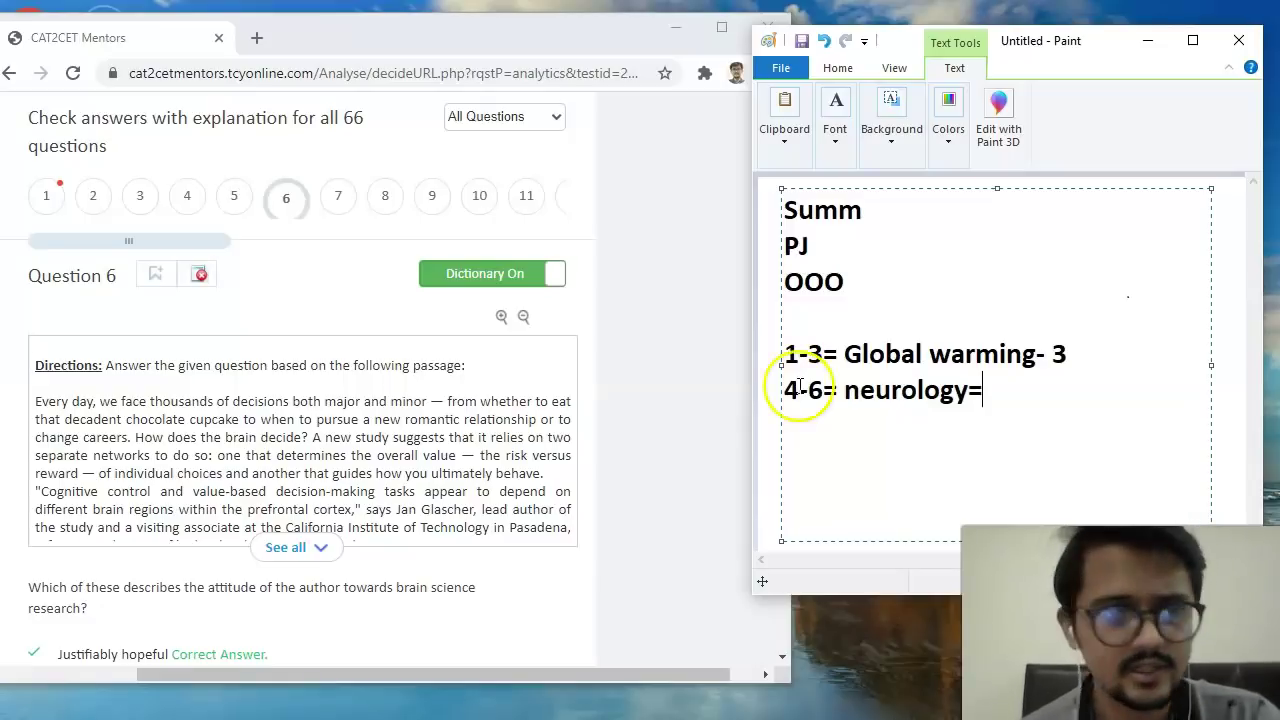
Review Question 6's passage, its question on the author's attitude, and the answer options in the browser.
{"action": "scroll", "coordinate": [459, 442], "scroll_direction": "down", "scroll_amount": 1}
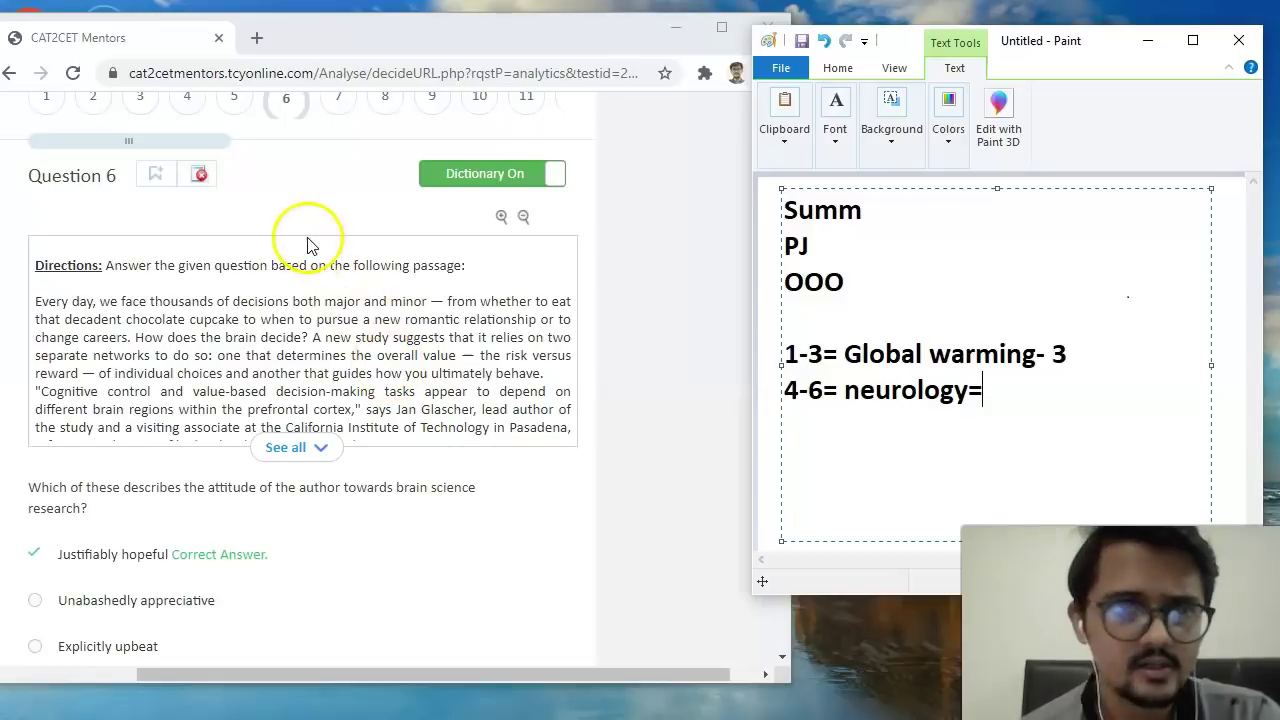
{"action": "scroll", "coordinate": [309, 231], "scroll_direction": "up", "scroll_amount": 1}
{"action": "scroll", "coordinate": [298, 229], "scroll_direction": "down", "scroll_amount": 2}
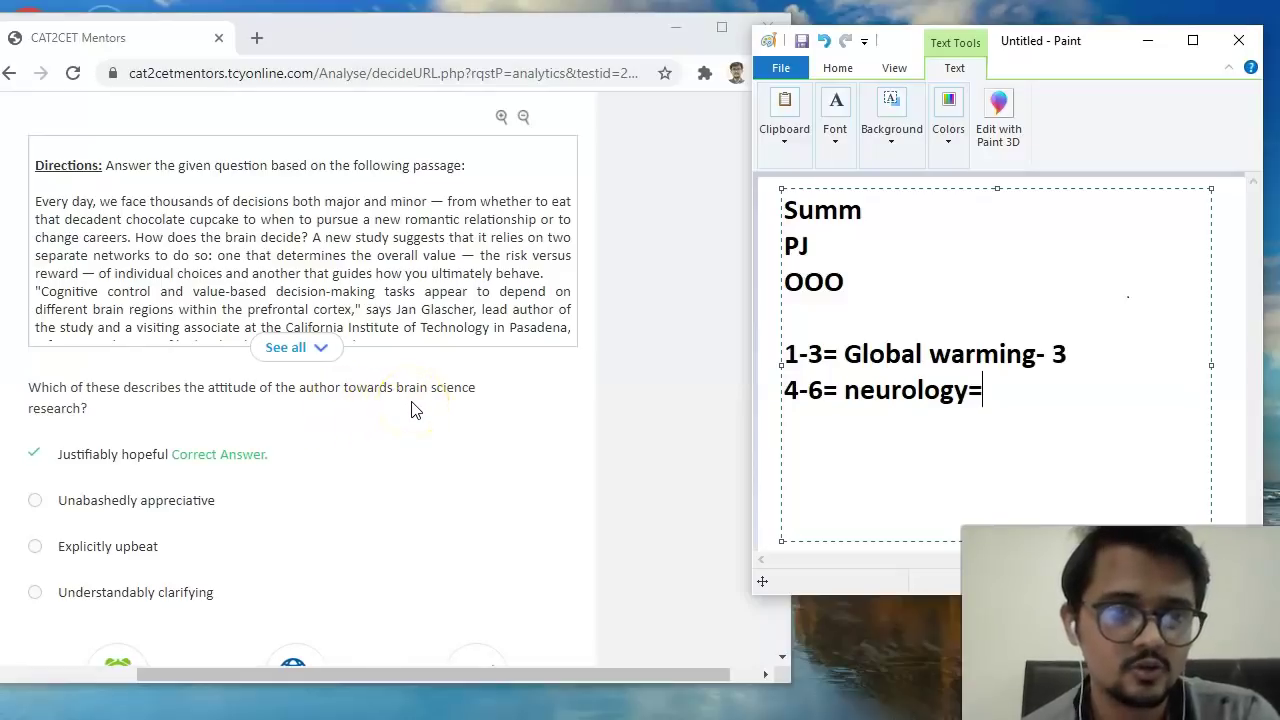
{"action": "scroll", "coordinate": [415, 410], "scroll_direction": "down", "scroll_amount": 1}
{"action": "scroll", "coordinate": [415, 410], "scroll_direction": "up", "scroll_amount": 1}
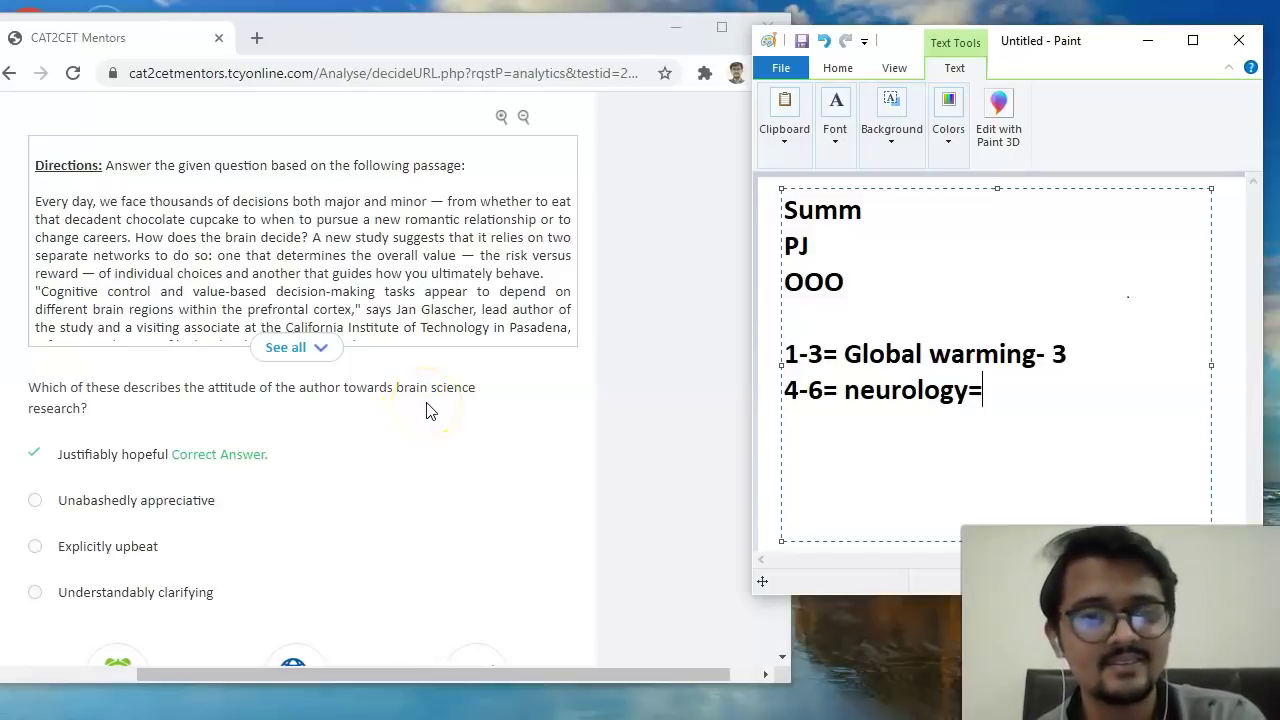
{"action": "scroll", "coordinate": [426, 410], "scroll_direction": "up", "scroll_amount": 1}
{"action": "scroll", "coordinate": [350, 315], "scroll_direction": "up", "scroll_amount": 1}
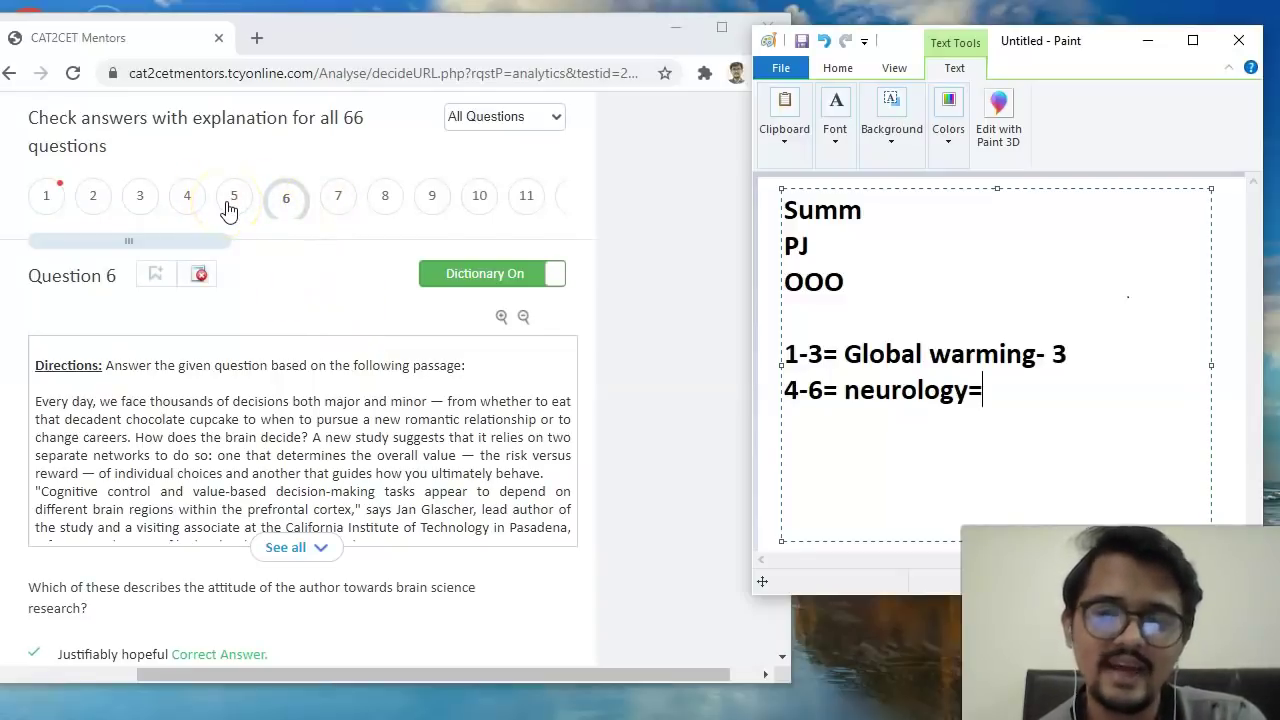
Open Question 5, review its main-purpose question and answer options, and reopen Question 6.
{"action": "left_click", "coordinate": [228, 210]}
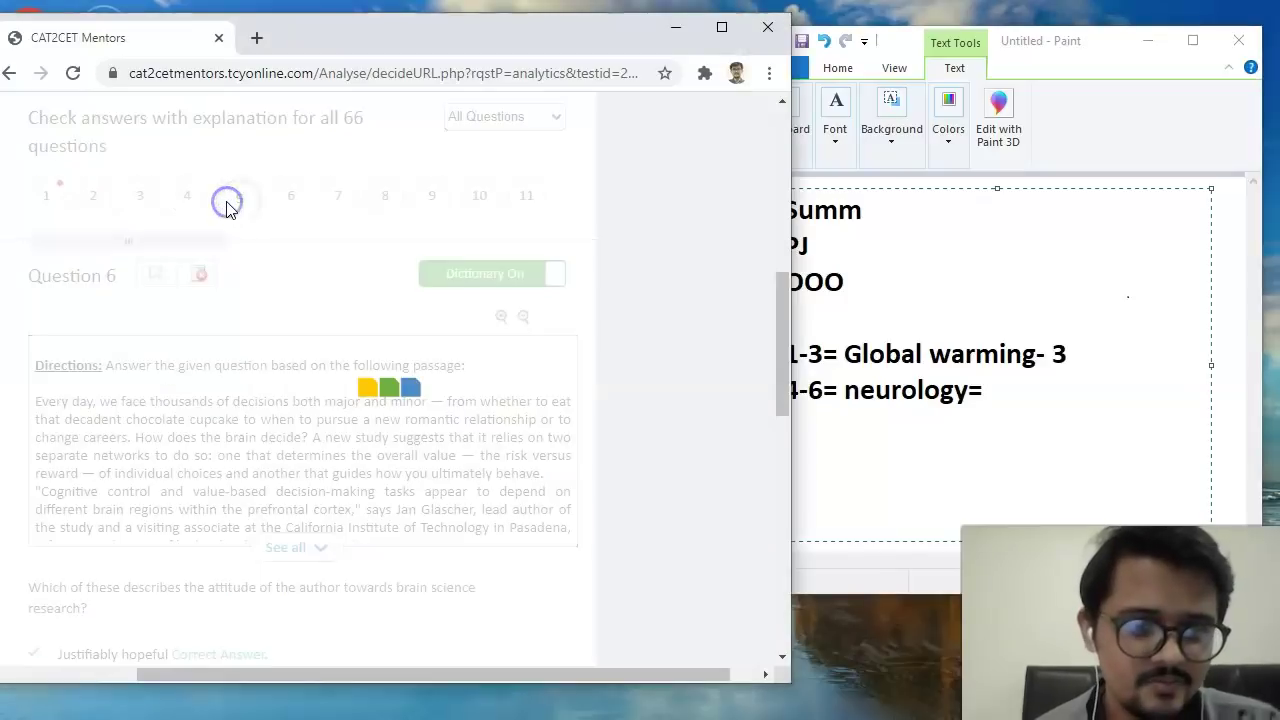
{"action": "left_click", "coordinate": [290, 325]}
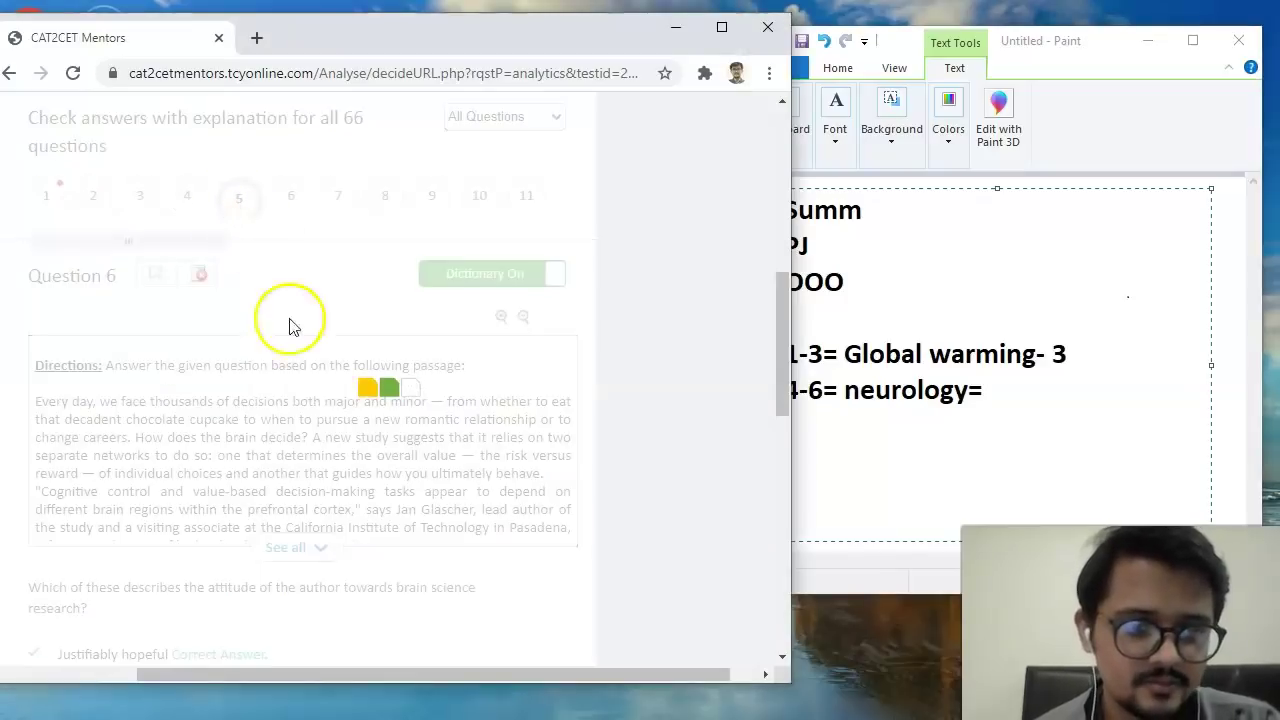
{"action": "left_click", "coordinate": [285, 198]}
{"action": "scroll", "coordinate": [302, 336], "scroll_direction": "down", "scroll_amount": 2}
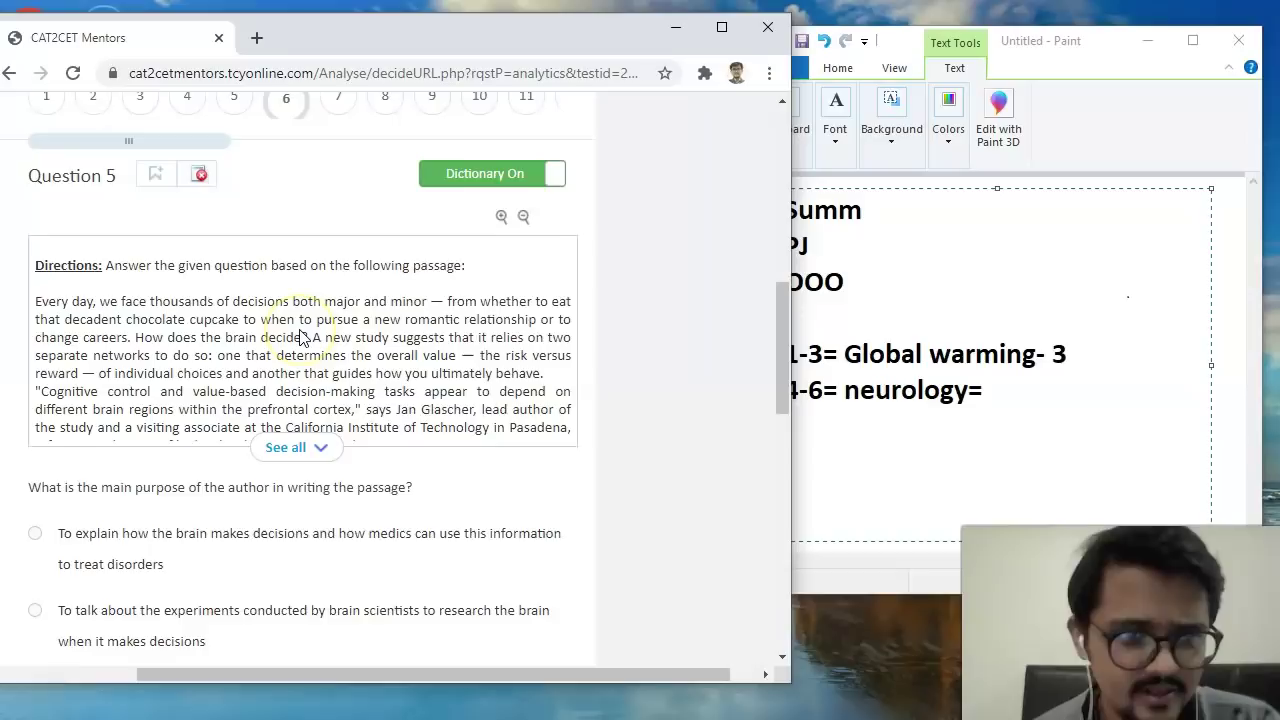
{"action": "scroll", "coordinate": [320, 250], "scroll_direction": "up", "scroll_amount": 2}
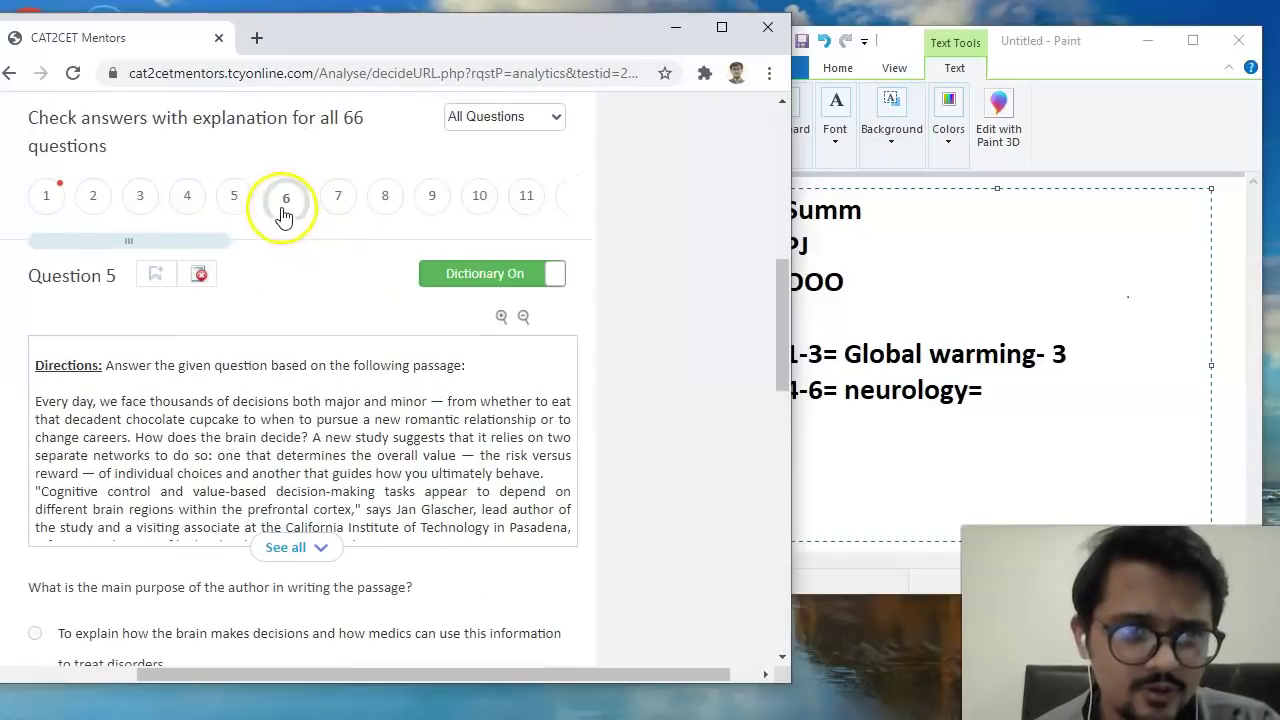
{"action": "scroll", "coordinate": [320, 250], "scroll_direction": "down", "scroll_amount": 1}
{"action": "left_click", "coordinate": [296, 118]}
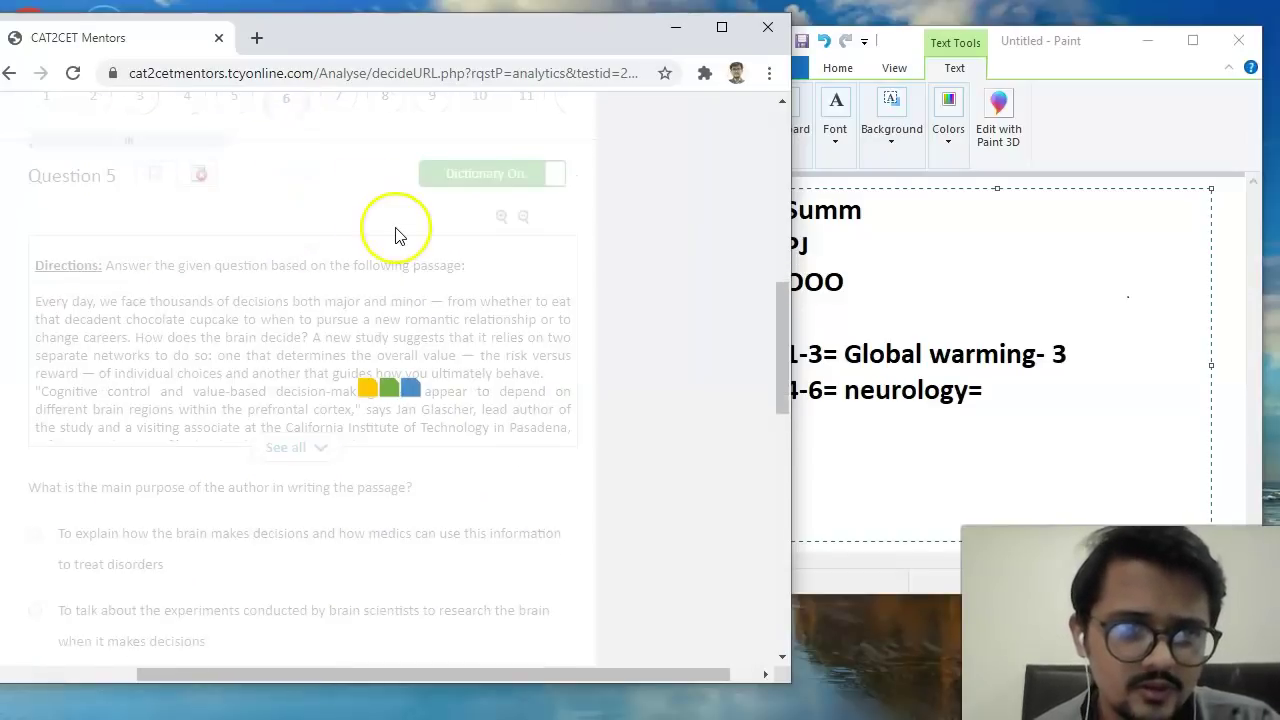
Review Question 6's answer options in the browser, and reopen Question 5 to review its main-purpose question and options.
{"action": "scroll", "coordinate": [340, 420], "scroll_direction": "down", "scroll_amount": 1}
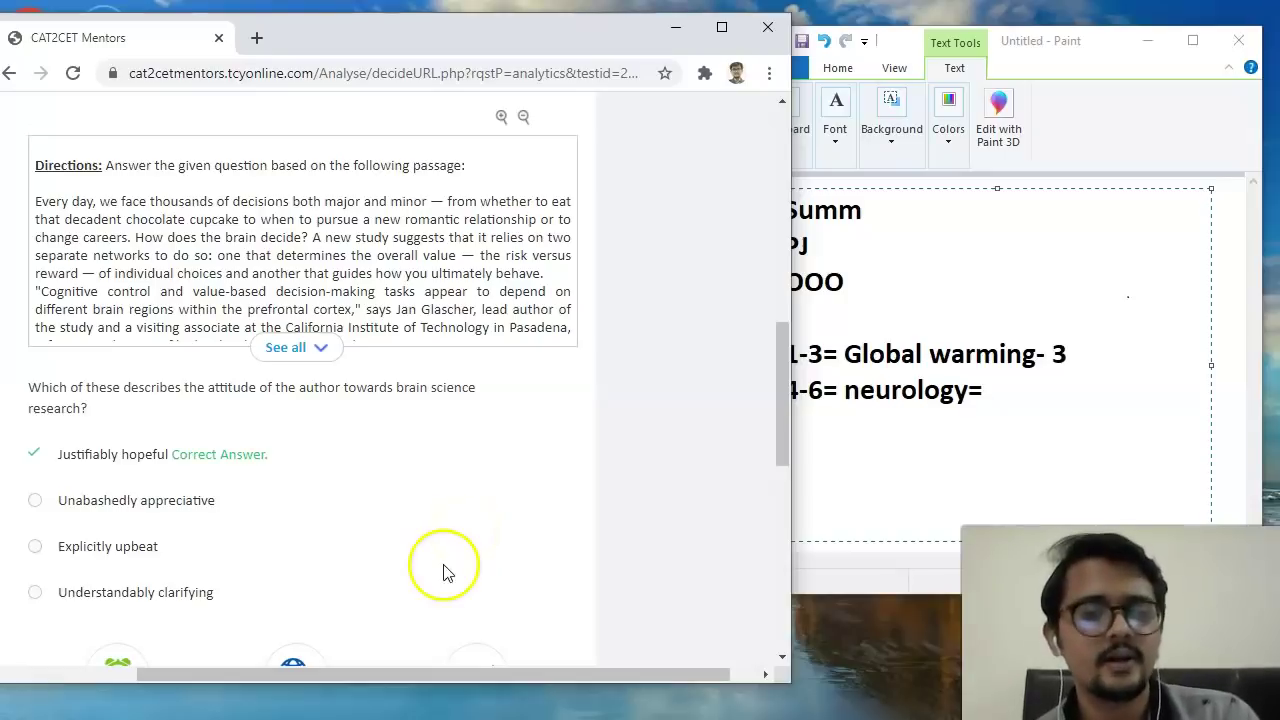
{"action": "scroll", "coordinate": [449, 572], "scroll_direction": "up", "scroll_amount": 3}
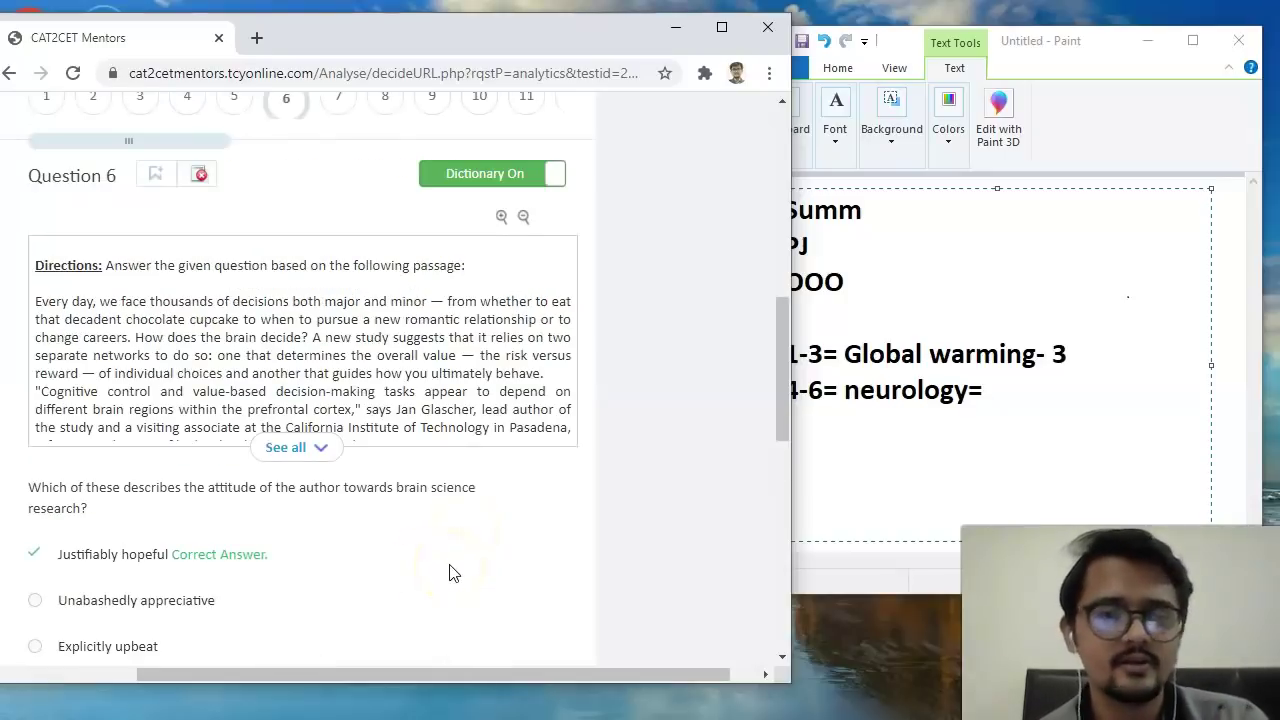
{"action": "left_click", "coordinate": [233, 195]}
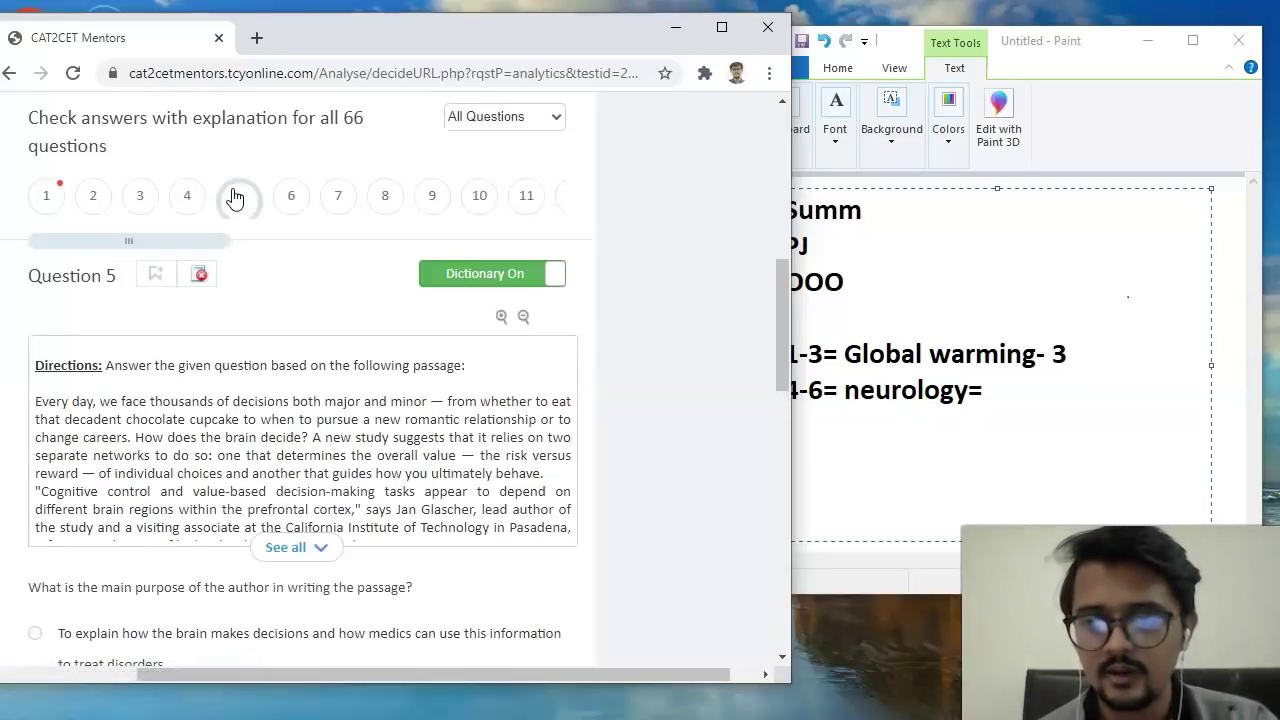
{"action": "scroll", "coordinate": [360, 432], "scroll_direction": "down", "scroll_amount": 2}
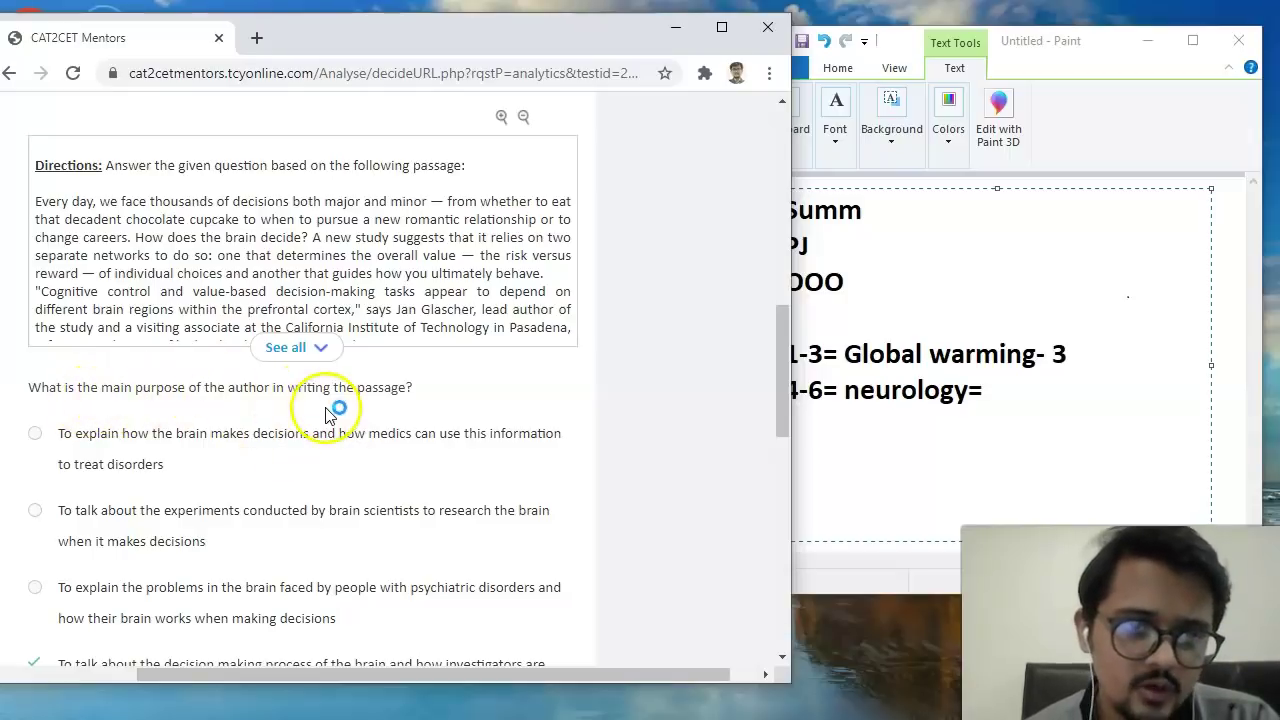
{"action": "scroll", "coordinate": [394, 455], "scroll_direction": "up", "scroll_amount": 1}
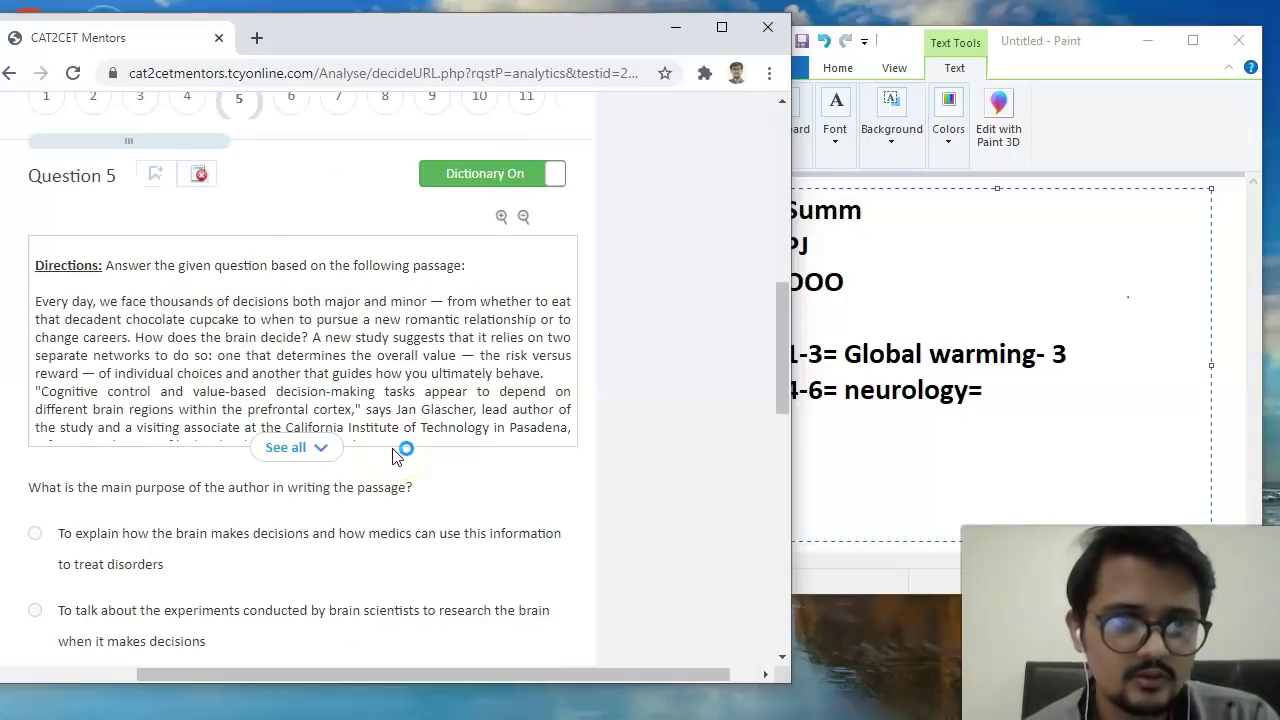
{"action": "scroll", "coordinate": [396, 455], "scroll_direction": "up", "scroll_amount": 1}
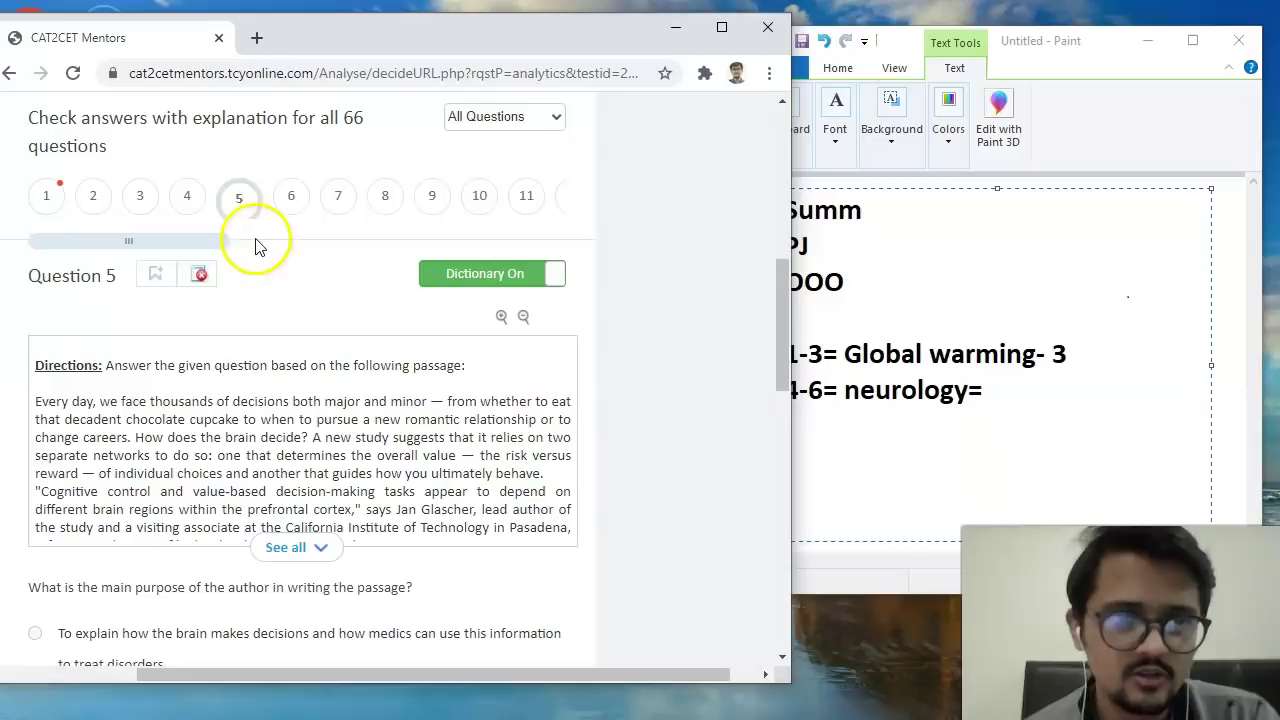
Open Question 4 and review its question on the brain's decision-making networks and the answer options.
{"action": "left_click", "coordinate": [185, 199]}
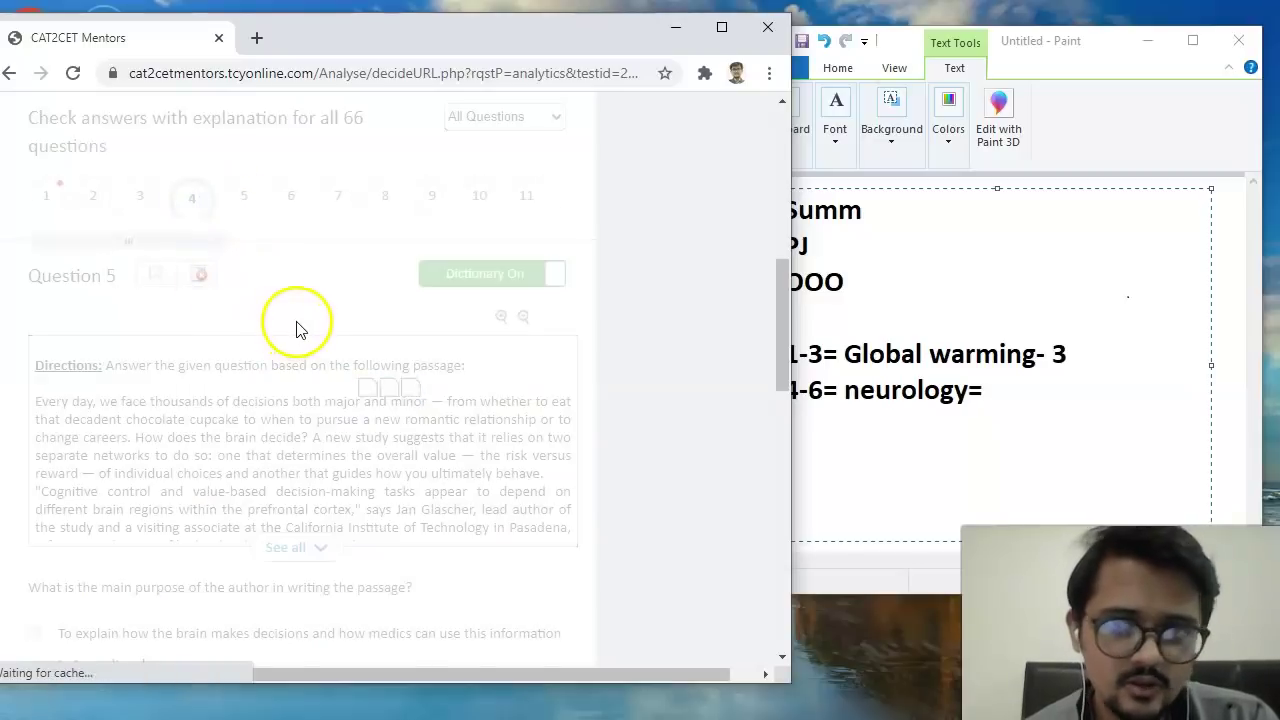
{"action": "scroll", "coordinate": [341, 432], "scroll_direction": "down", "scroll_amount": 2}
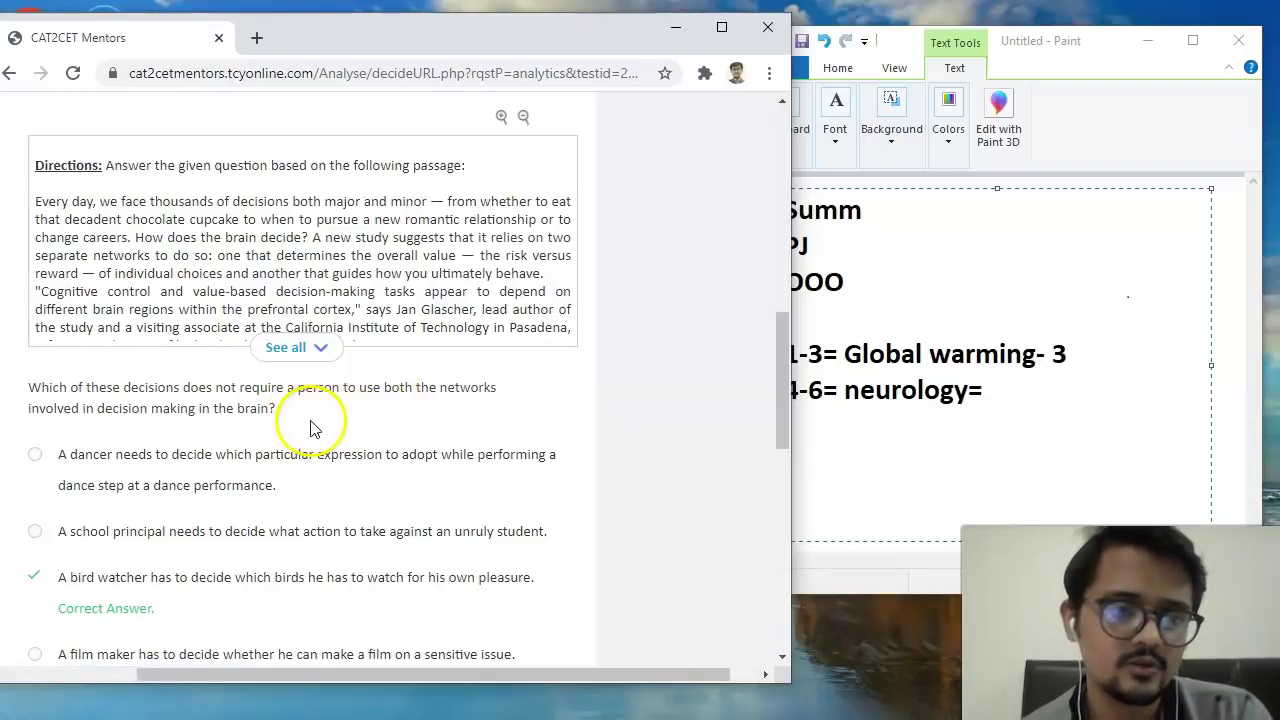
{"action": "scroll", "coordinate": [666, 349], "scroll_direction": "up", "scroll_amount": 2}
Complete the neurology line of the Paint notes to read "4-6= neurology=4" and start a new line below it.
{"action": "left_click", "coordinate": [834, 376]}
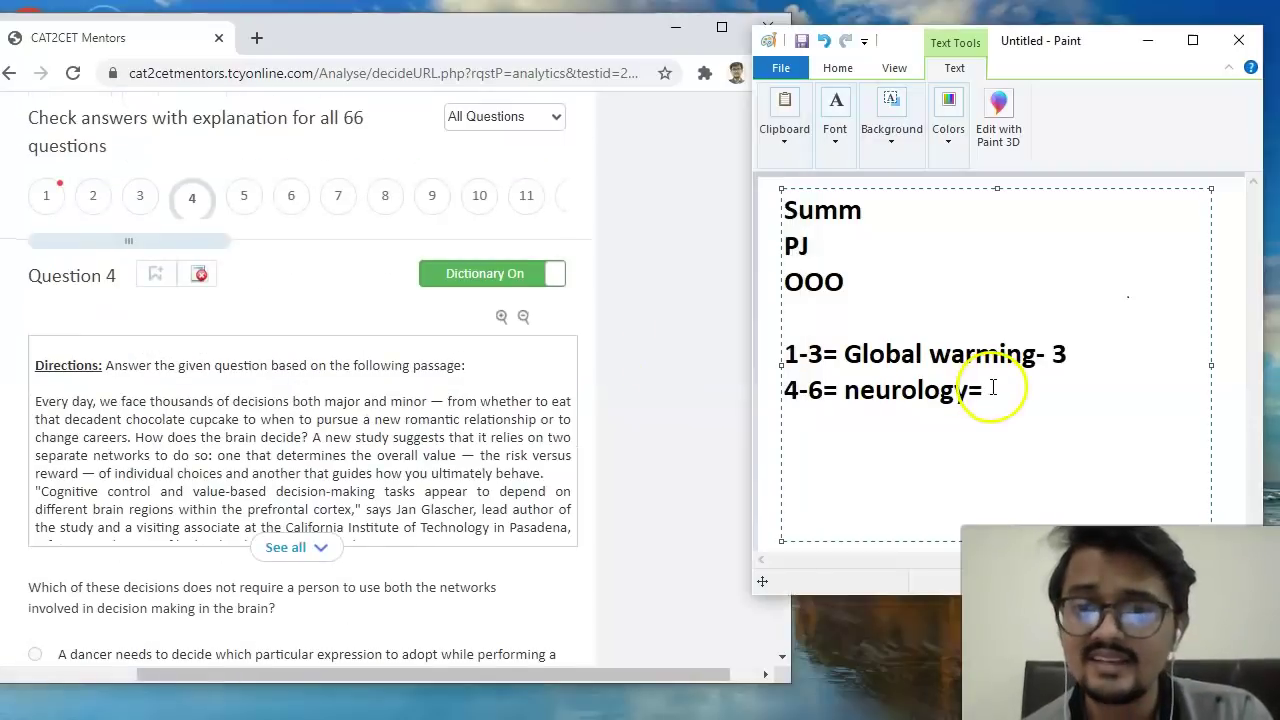
{"action": "left_click", "coordinate": [991, 389]}
{"action": "type", "text": "4"}
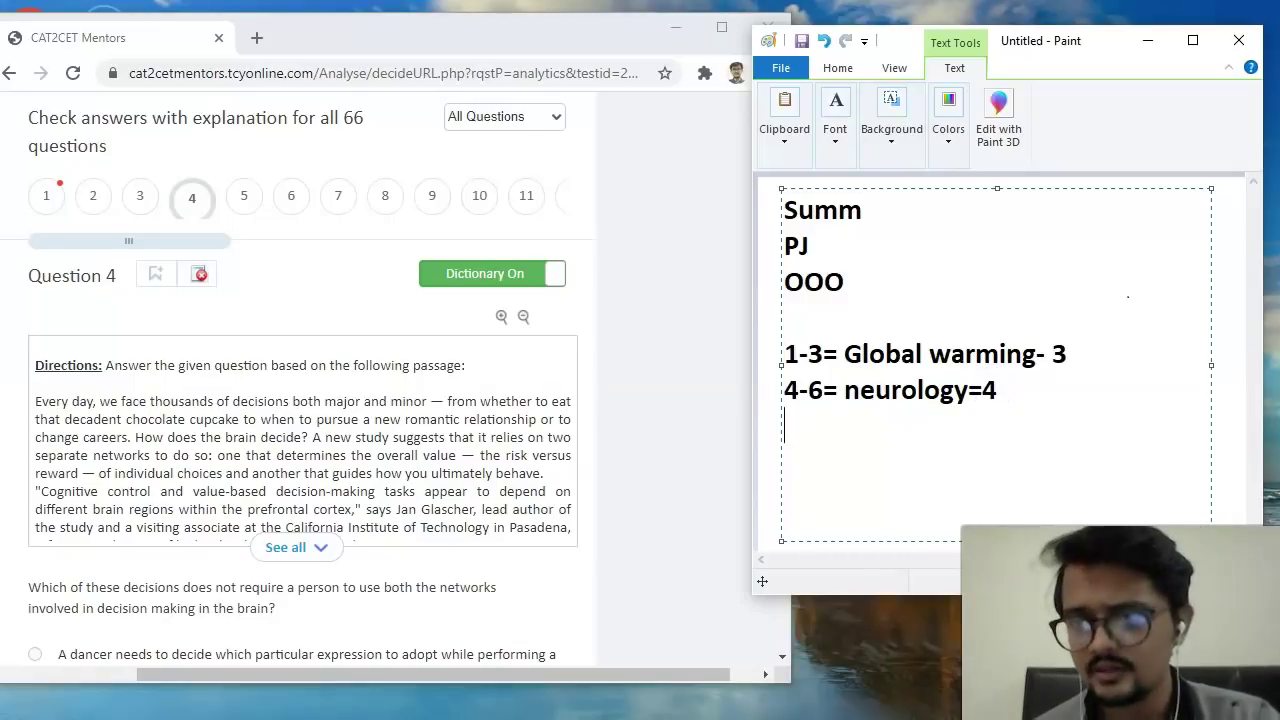
{"action": "key", "text": "Return"}
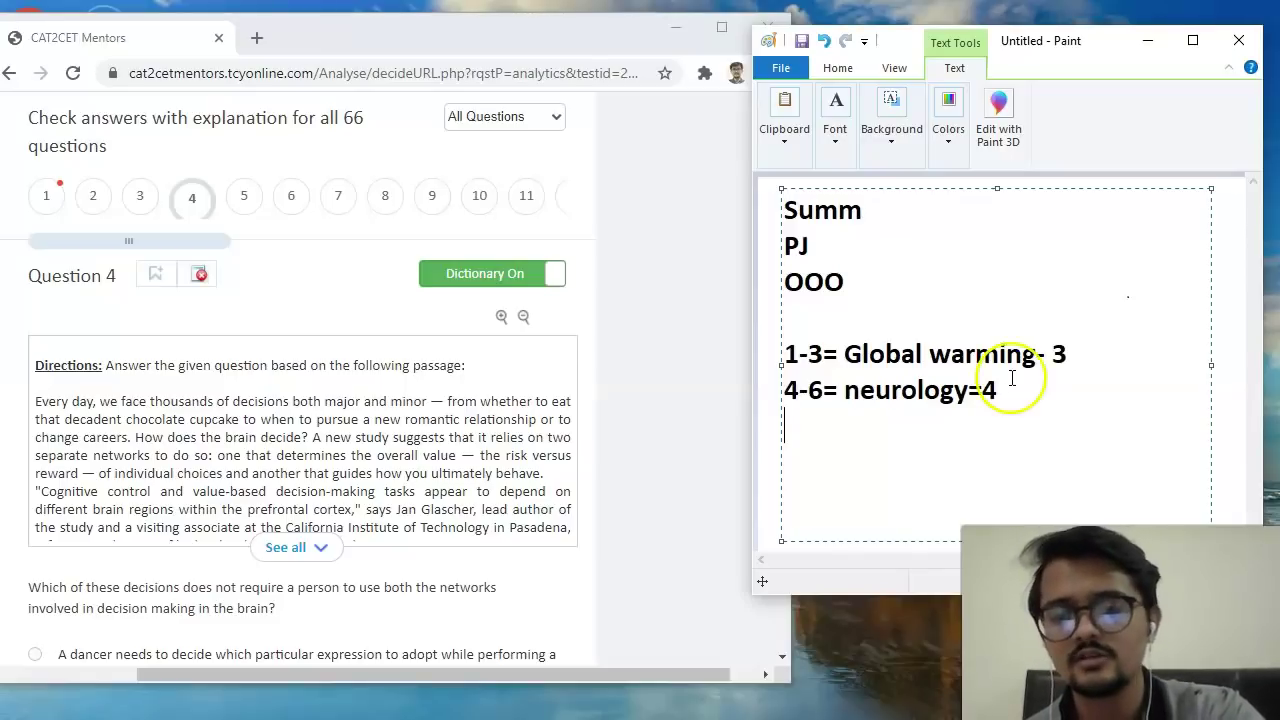
Open Question 7 in the browser and begin the new line of the Paint notes with "7-".
{"action": "left_click", "coordinate": [336, 197]}
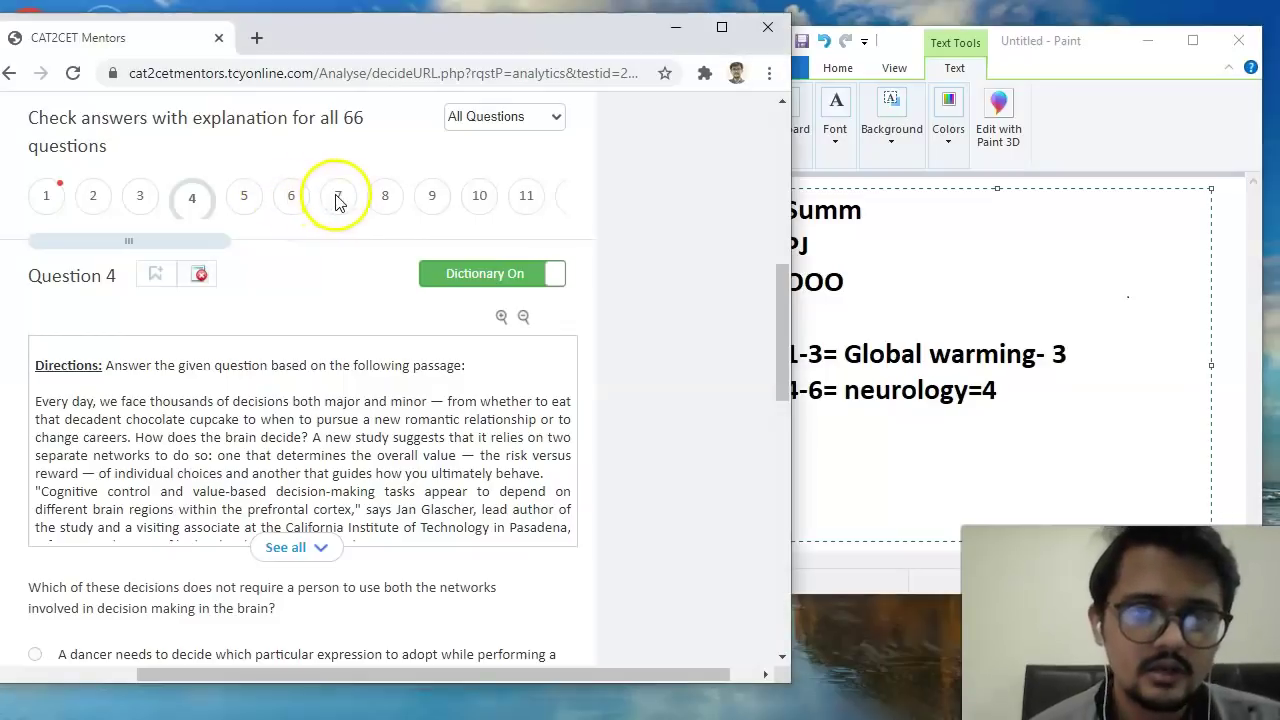
{"action": "left_click", "coordinate": [881, 431]}
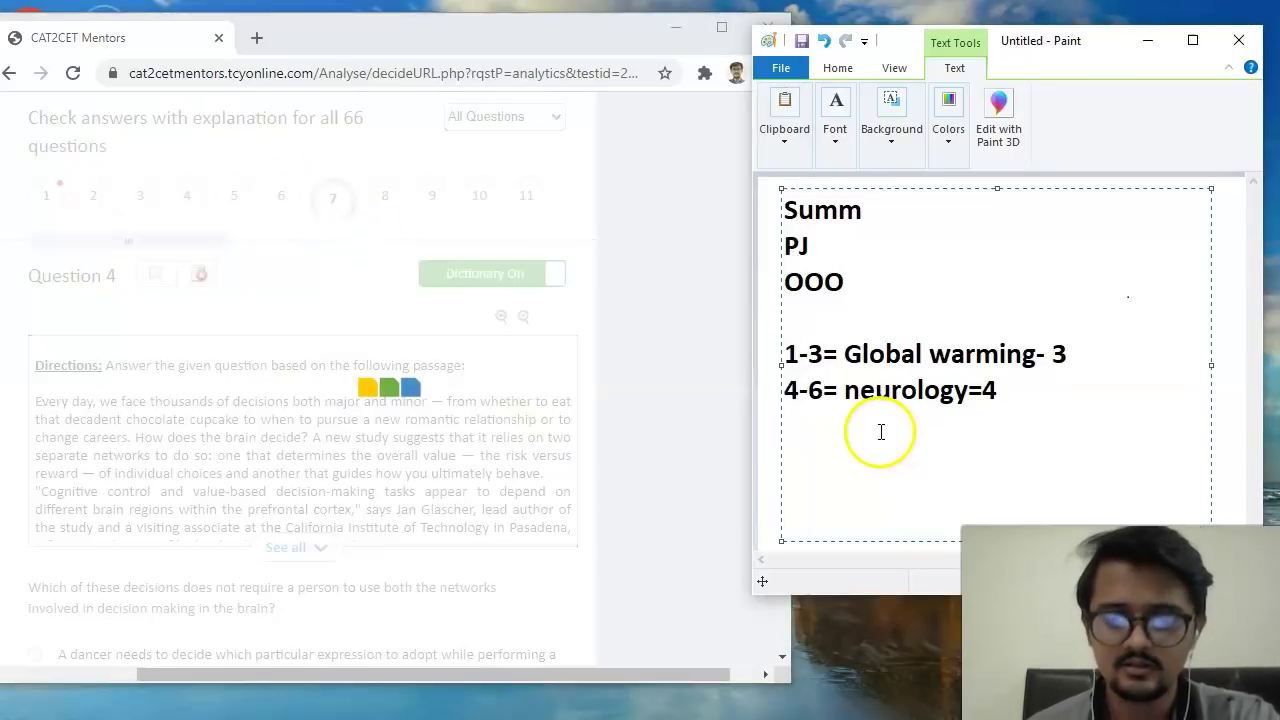
{"action": "type", "text": "7-"}
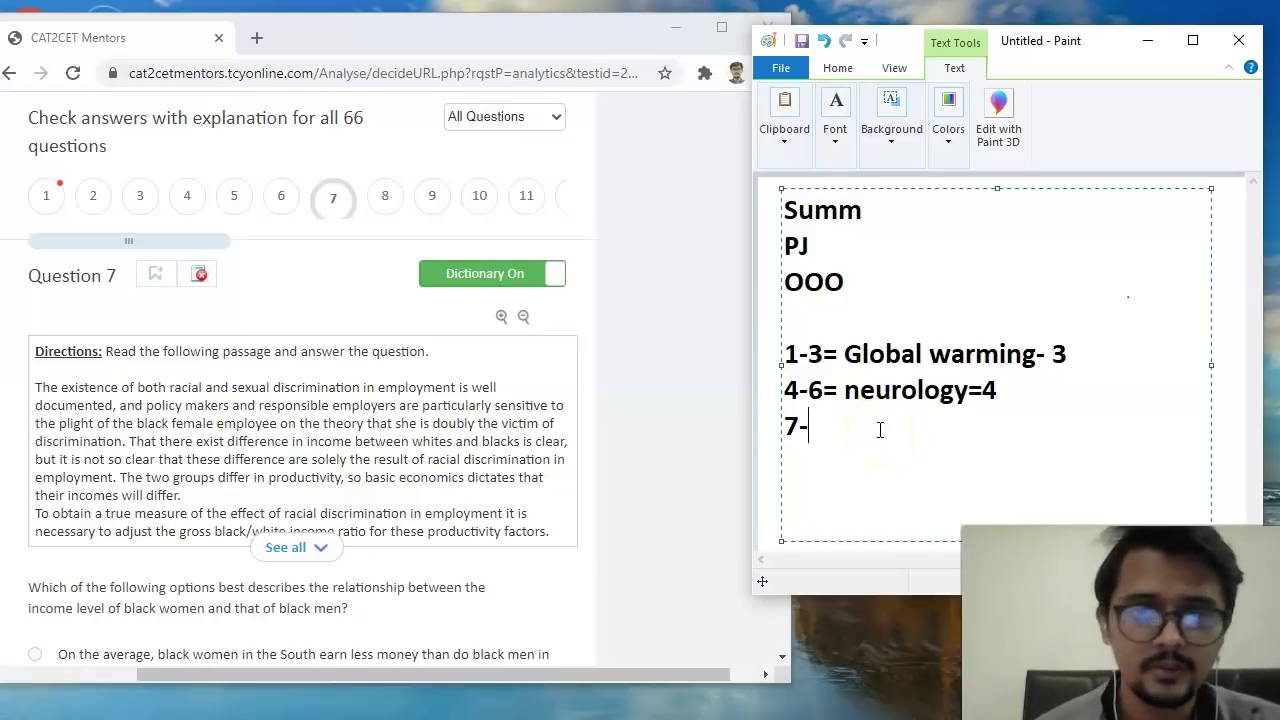
Expand Question 7's full passage in the browser and read through its paragraphs down to the question about income levels.
{"action": "scroll", "coordinate": [437, 400], "scroll_direction": "up", "scroll_amount": 2}
{"action": "scroll", "coordinate": [443, 409], "scroll_direction": "down", "scroll_amount": 2}
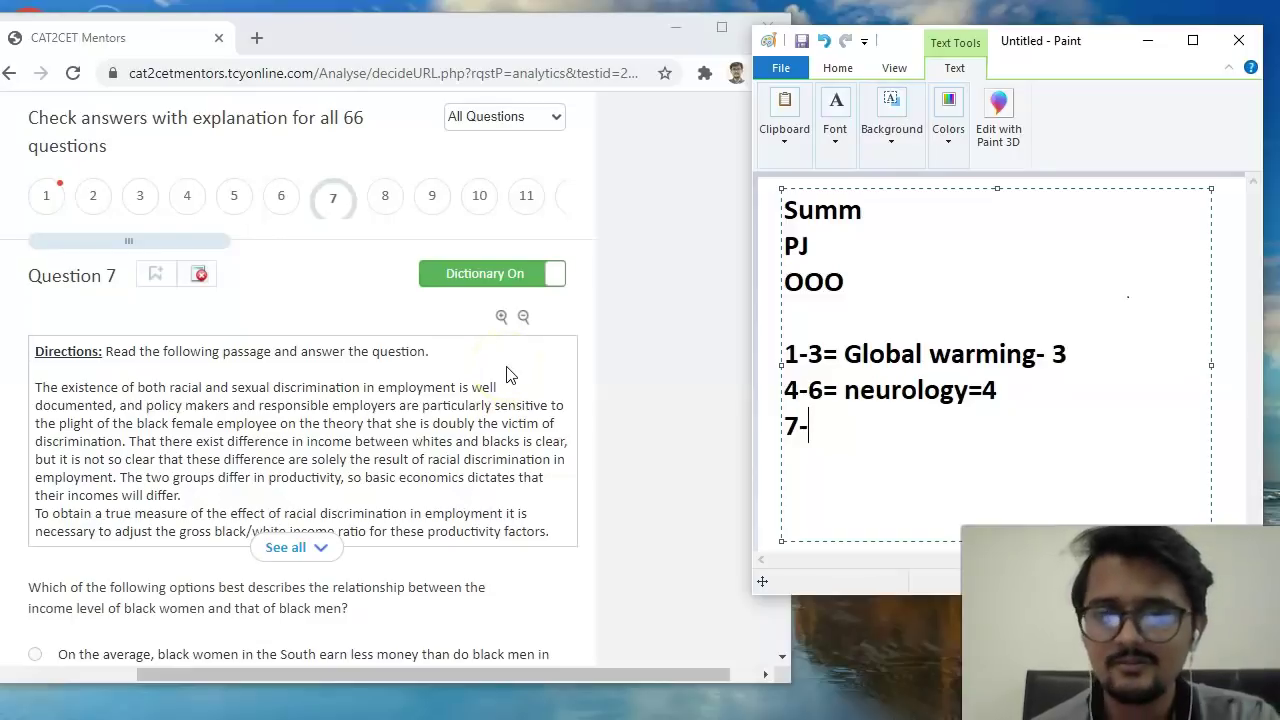
{"action": "scroll", "coordinate": [500, 445], "scroll_direction": "down", "scroll_amount": 2}
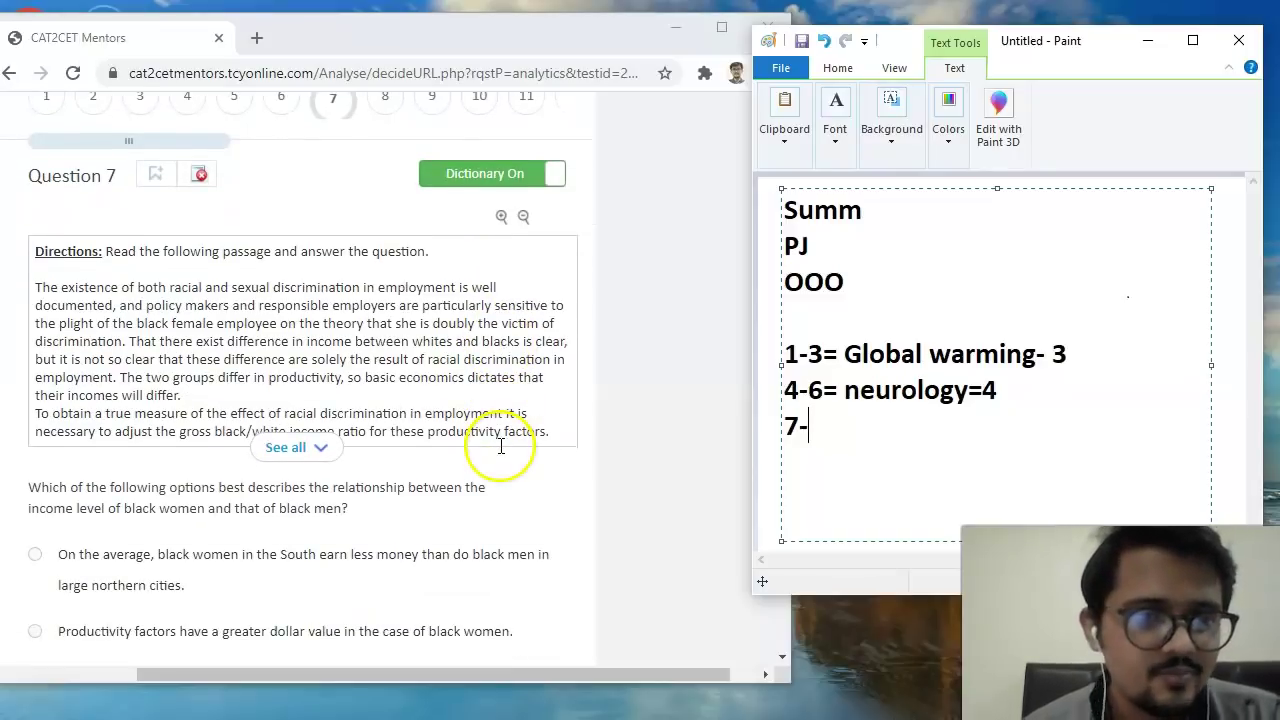
{"action": "left_click", "coordinate": [314, 447]}
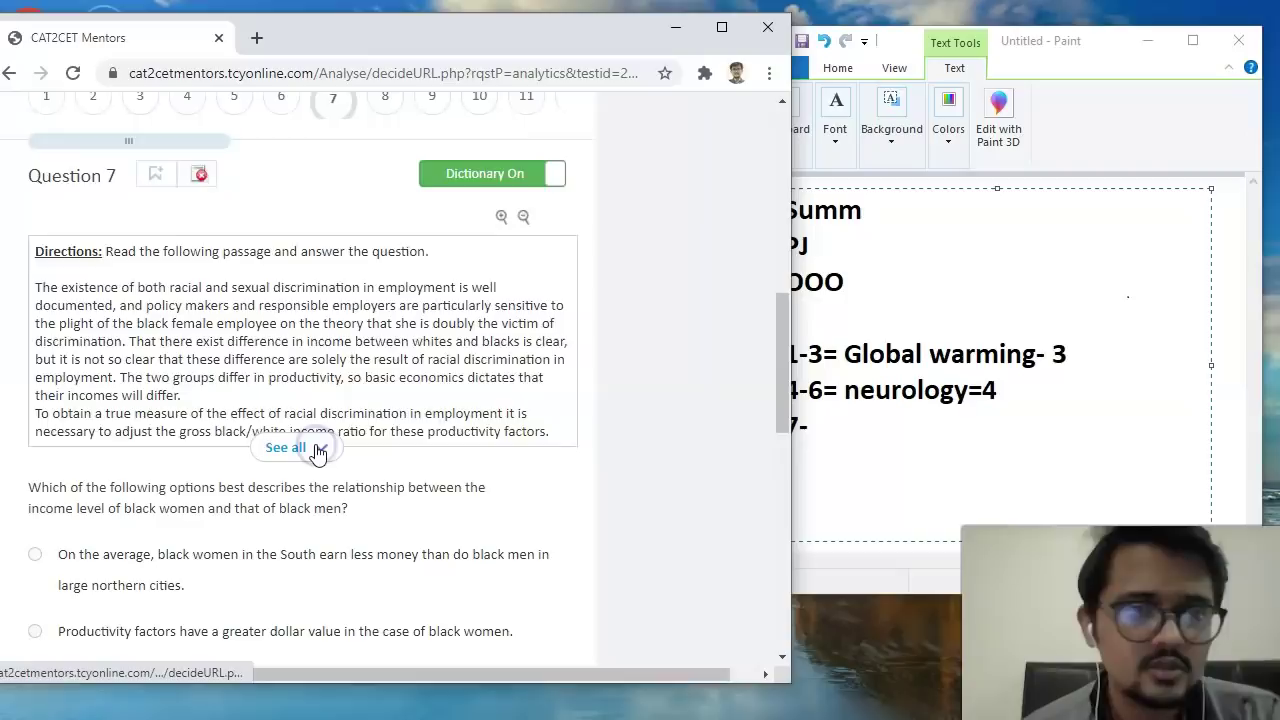
{"action": "scroll", "coordinate": [323, 376], "scroll_direction": "up", "scroll_amount": 2}
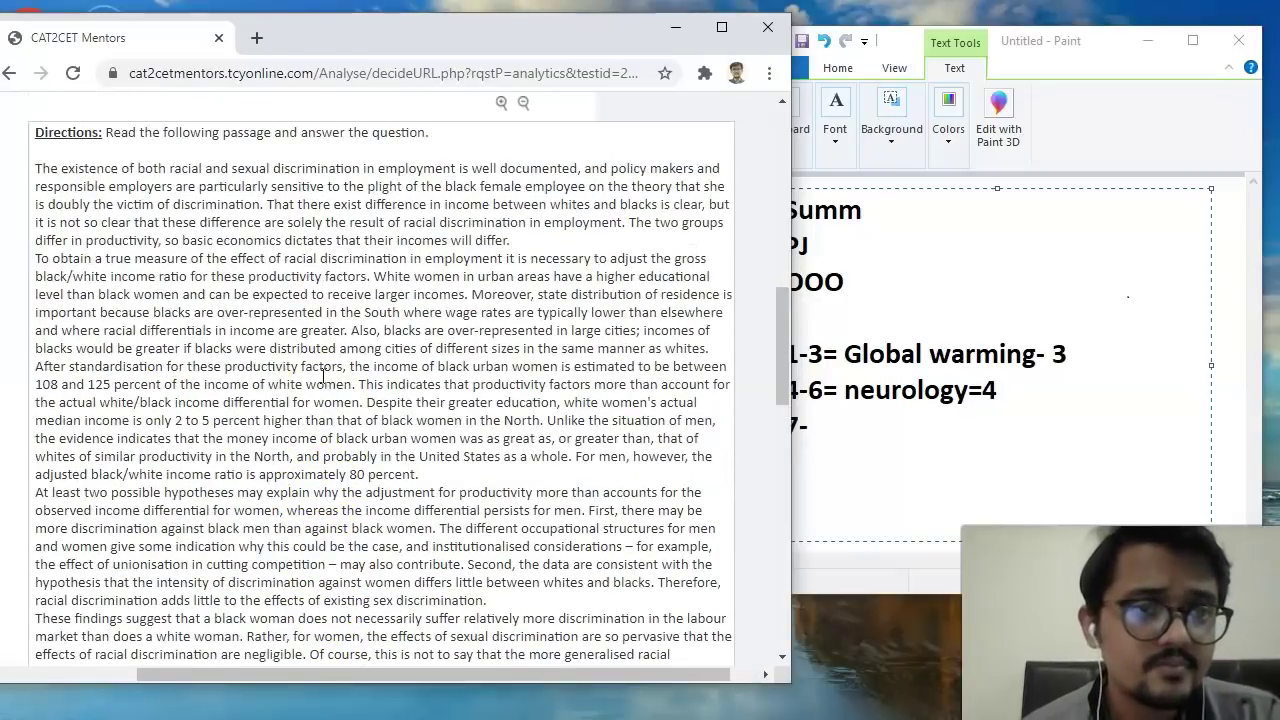
{"action": "left_click", "coordinate": [321, 373]}
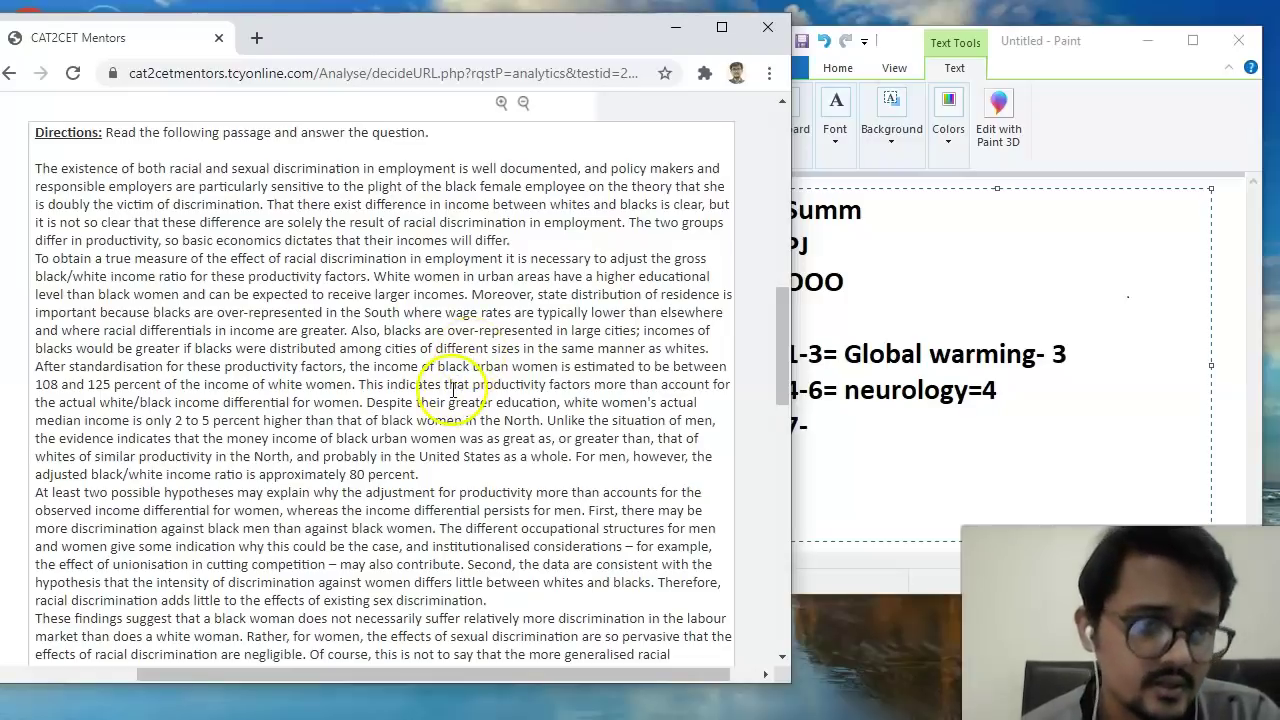
{"action": "scroll", "coordinate": [457, 371], "scroll_direction": "down", "scroll_amount": 2}
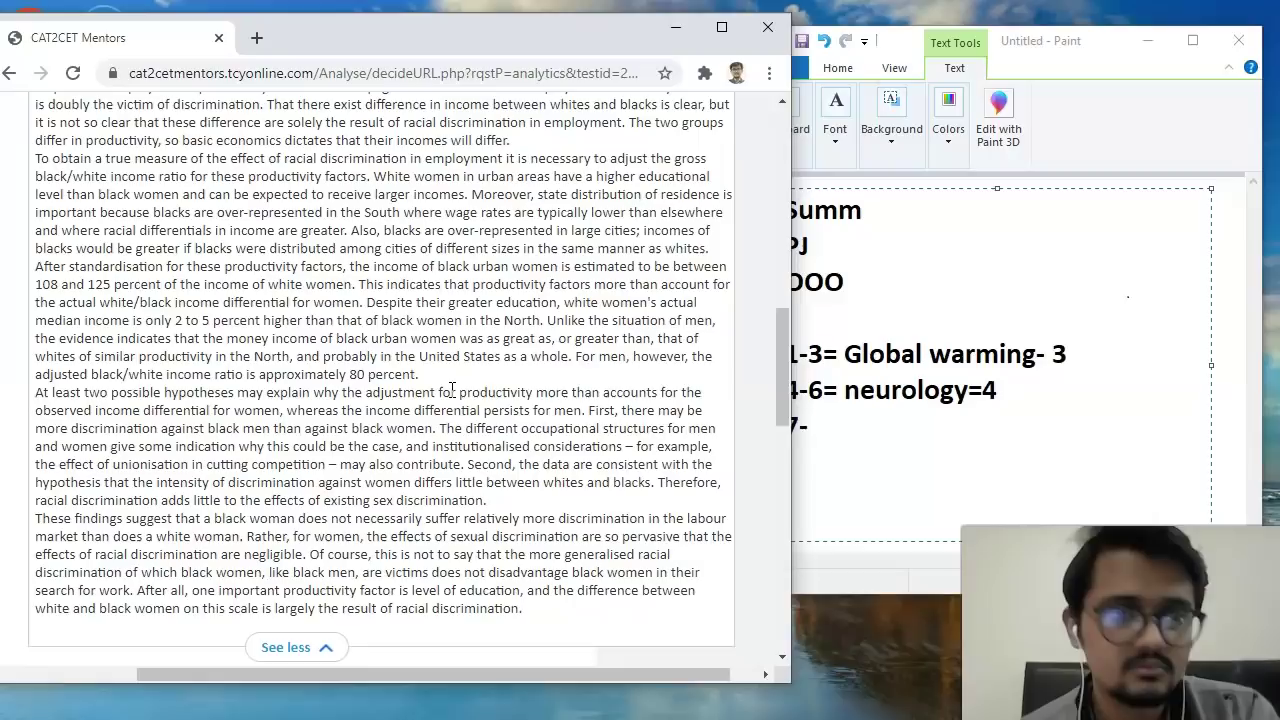
{"action": "scroll", "coordinate": [450, 391], "scroll_direction": "up", "scroll_amount": 2}
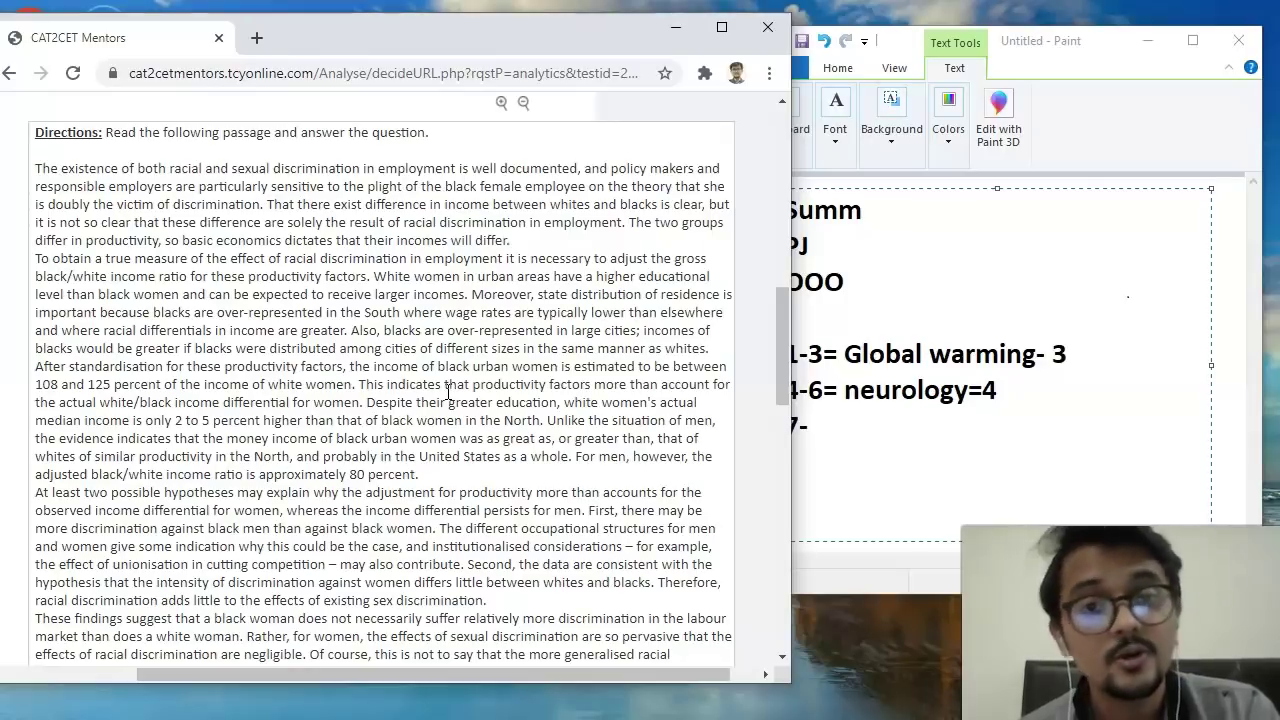
{"action": "scroll", "coordinate": [455, 380], "scroll_direction": "down", "scroll_amount": 2}
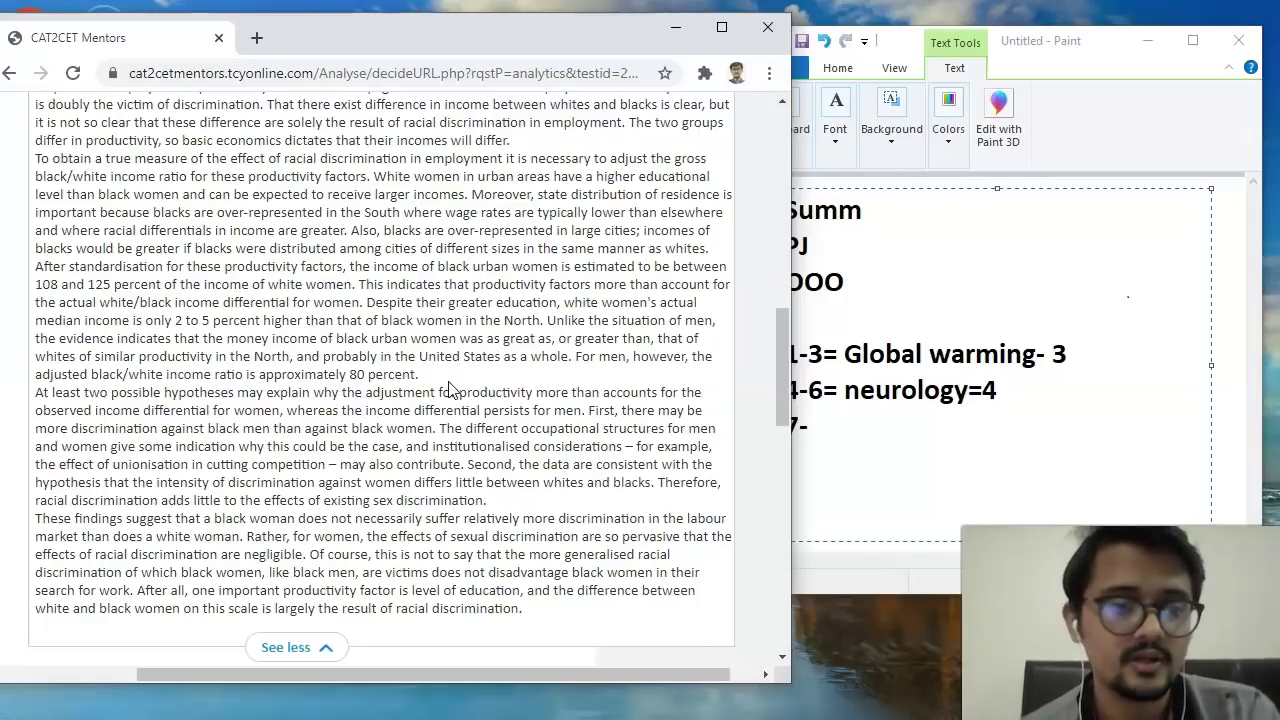
{"action": "scroll", "coordinate": [450, 385], "scroll_direction": "down", "scroll_amount": 2}
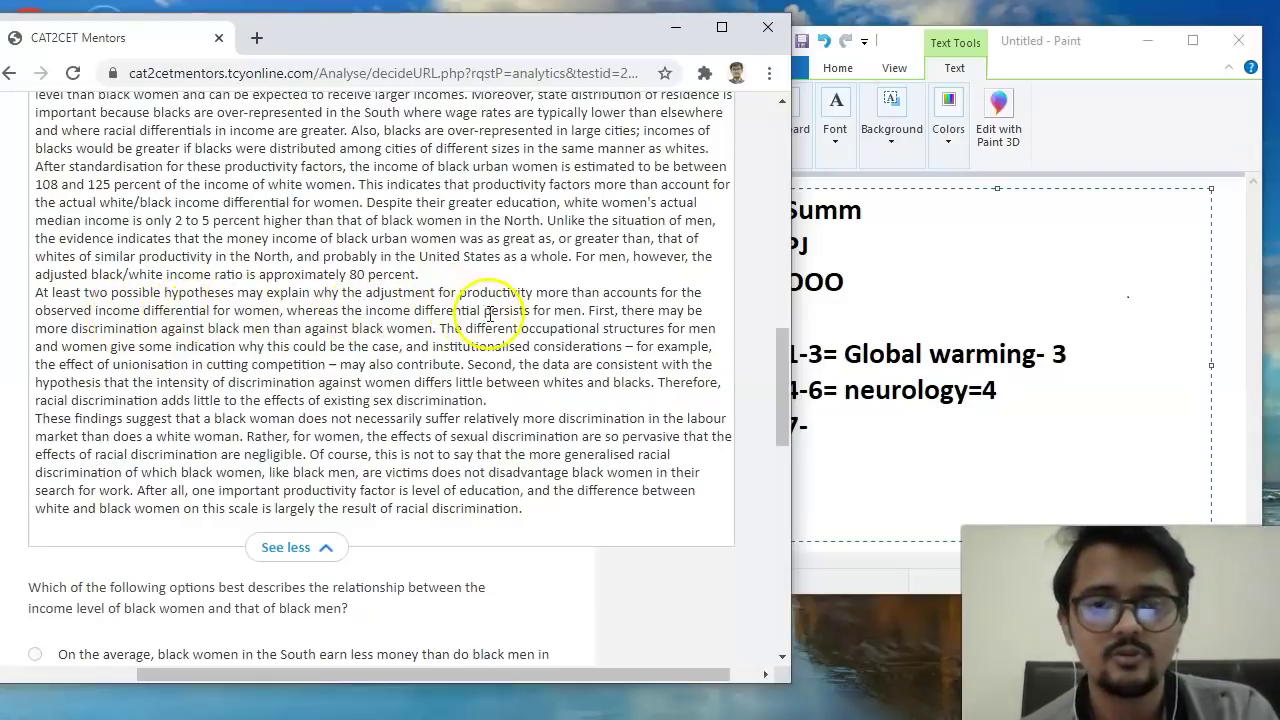
{"action": "scroll", "coordinate": [555, 318], "scroll_direction": "down", "scroll_amount": 2}
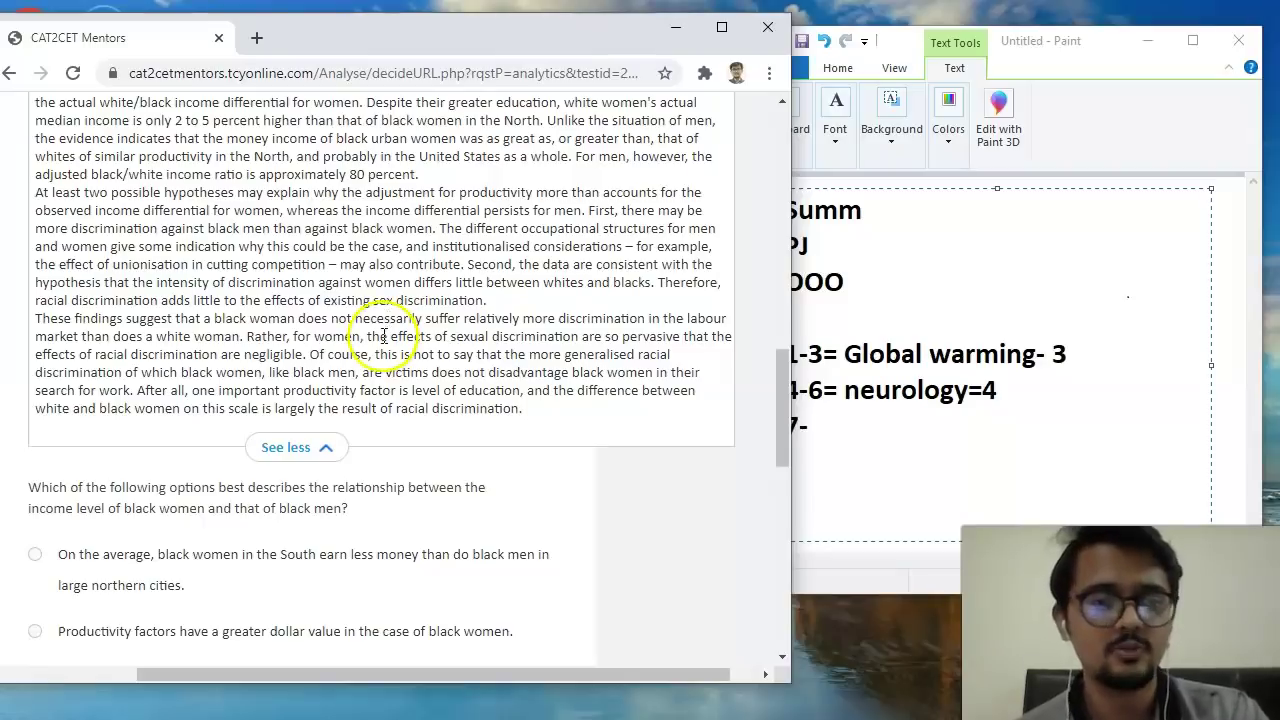
{"action": "scroll", "coordinate": [386, 330], "scroll_direction": "up", "scroll_amount": 3}
{"action": "scroll", "coordinate": [384, 343], "scroll_direction": "up", "scroll_amount": 2}
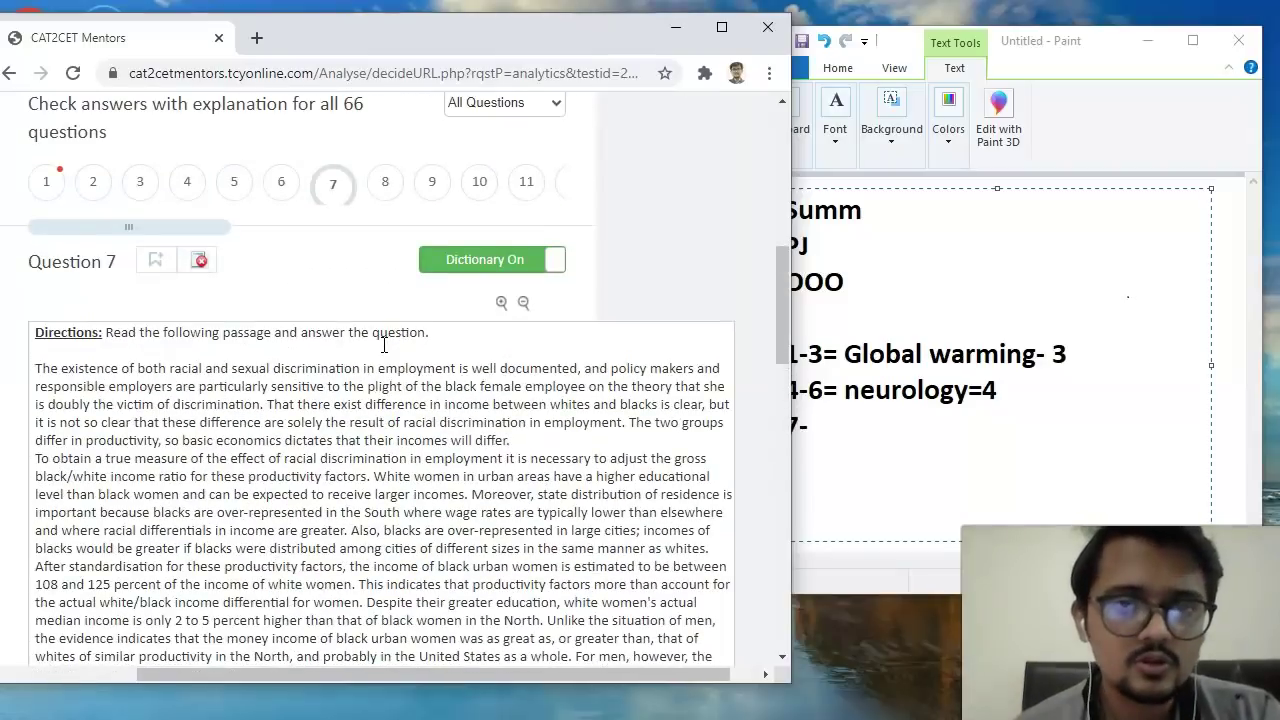
Check Questions 8 to 12 one by one to find where the third passage ends, and return to Question 11.
{"action": "left_click", "coordinate": [386, 188]}
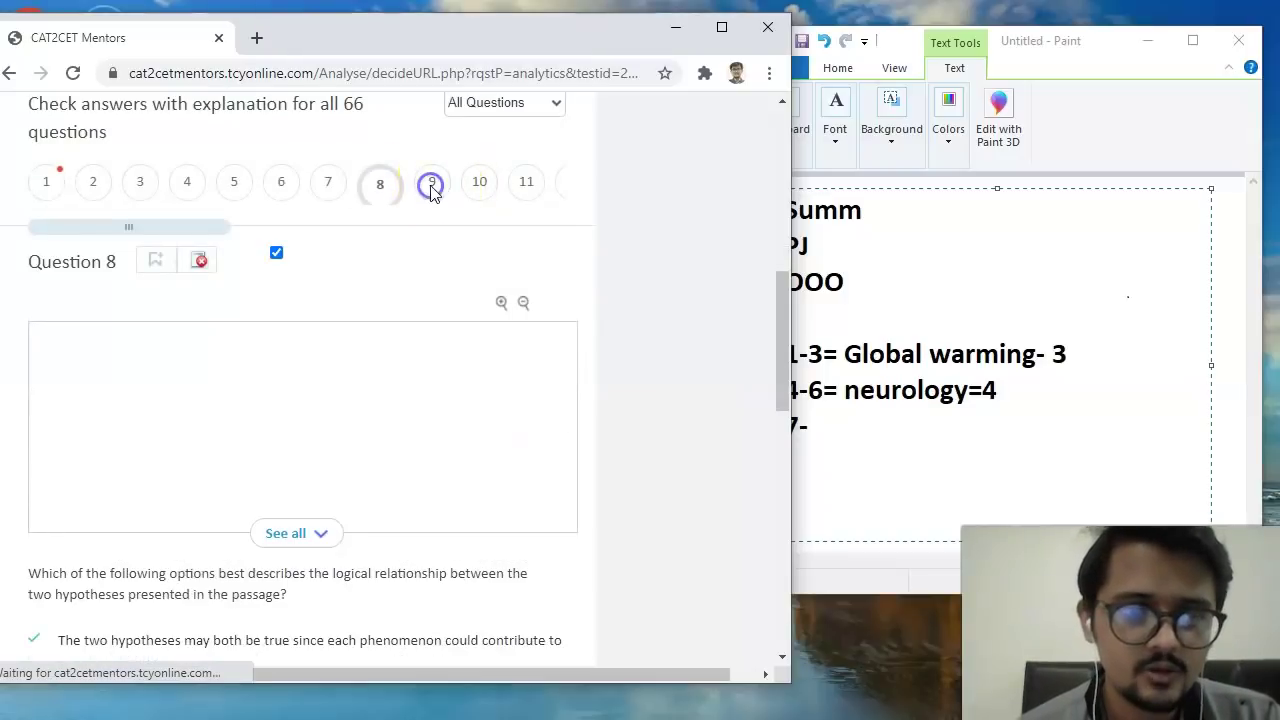
{"action": "left_click", "coordinate": [449, 188]}
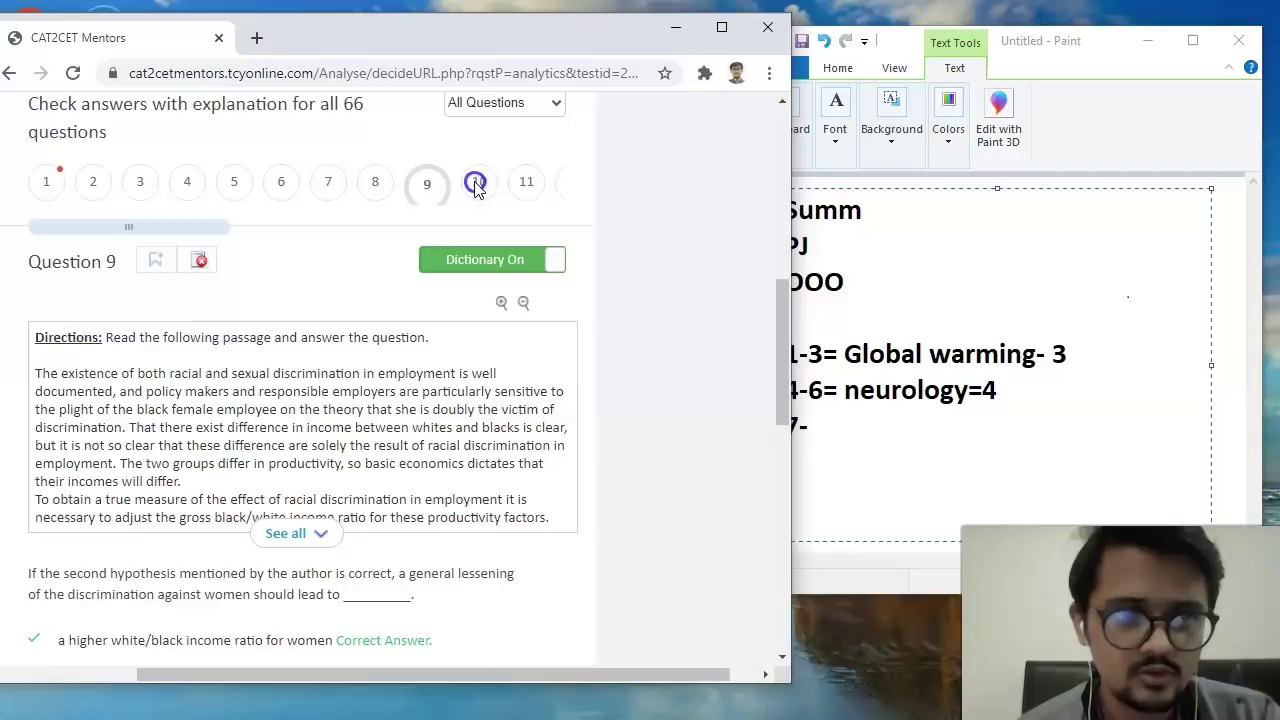
{"action": "left_click", "coordinate": [476, 184]}
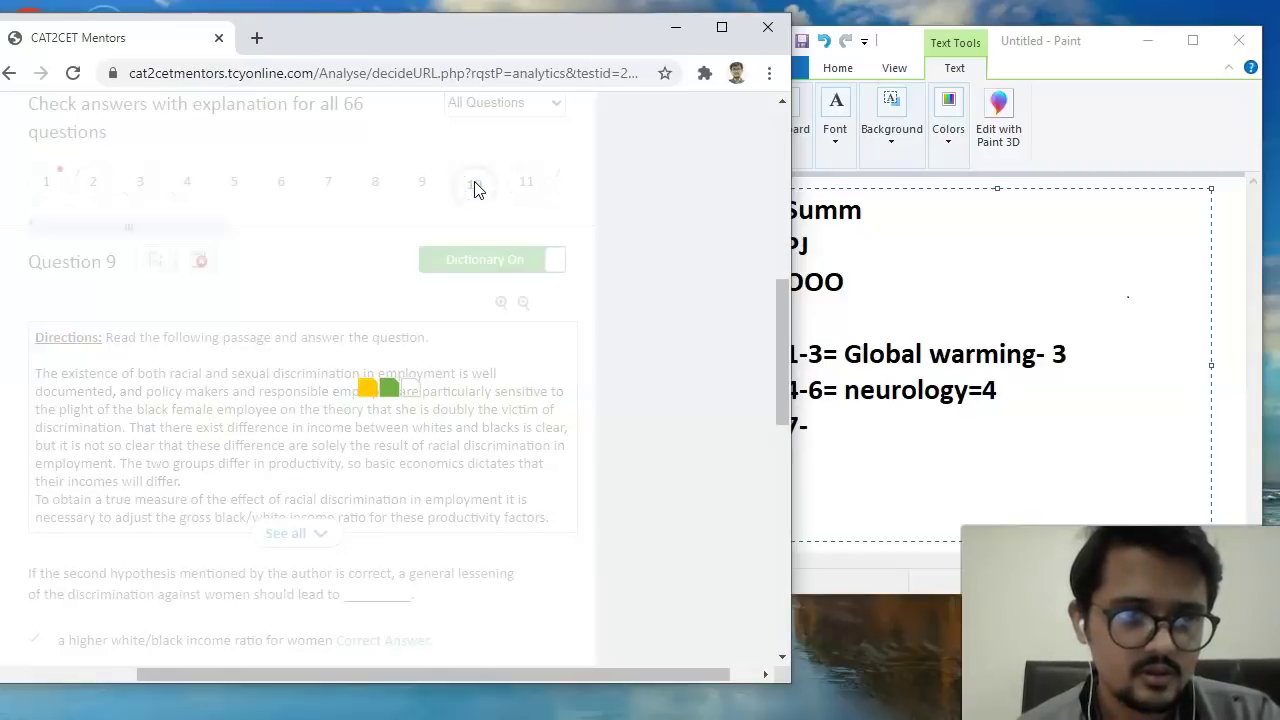
{"action": "left_click", "coordinate": [523, 188]}
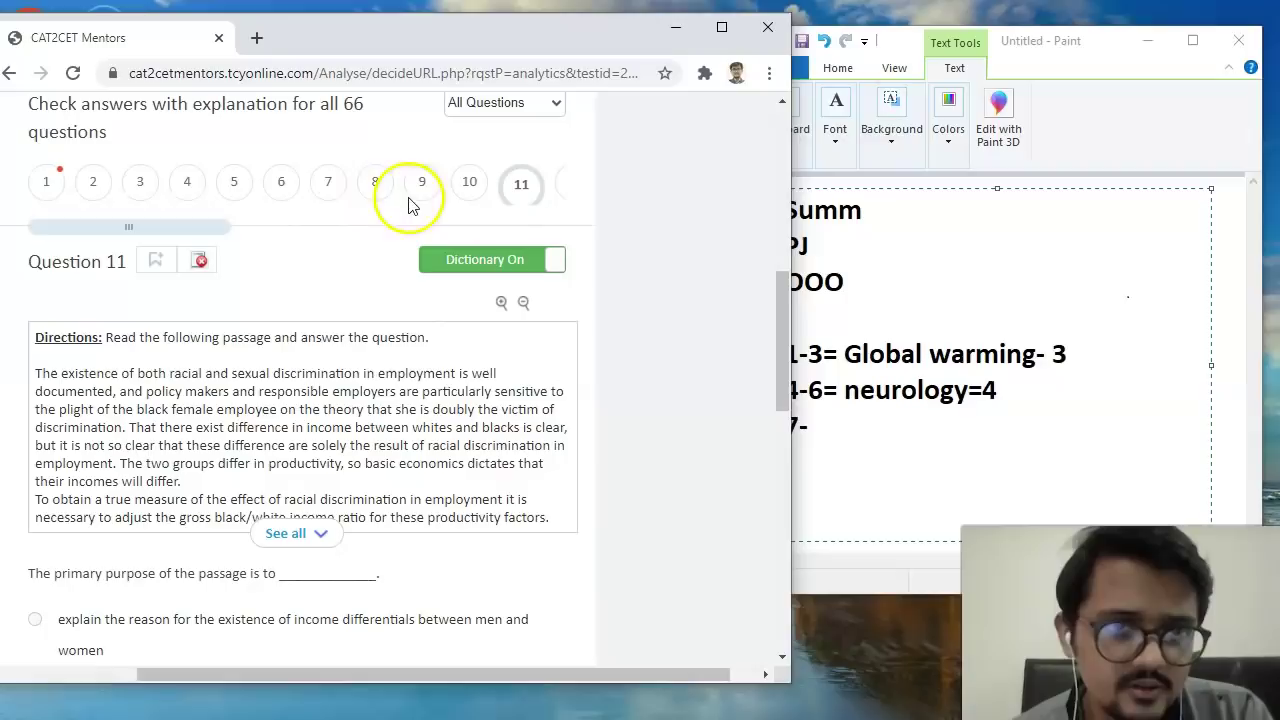
{"action": "left_click", "coordinate": [472, 187]}
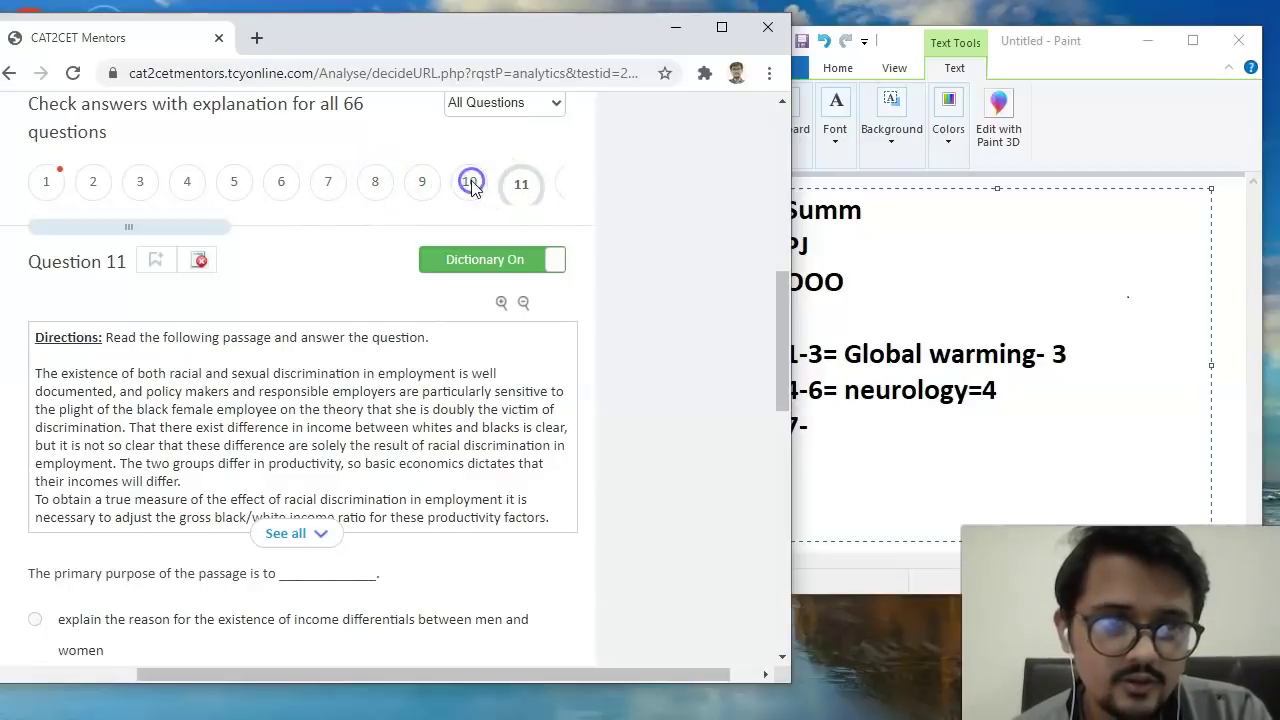
{"action": "left_click", "coordinate": [561, 192]}
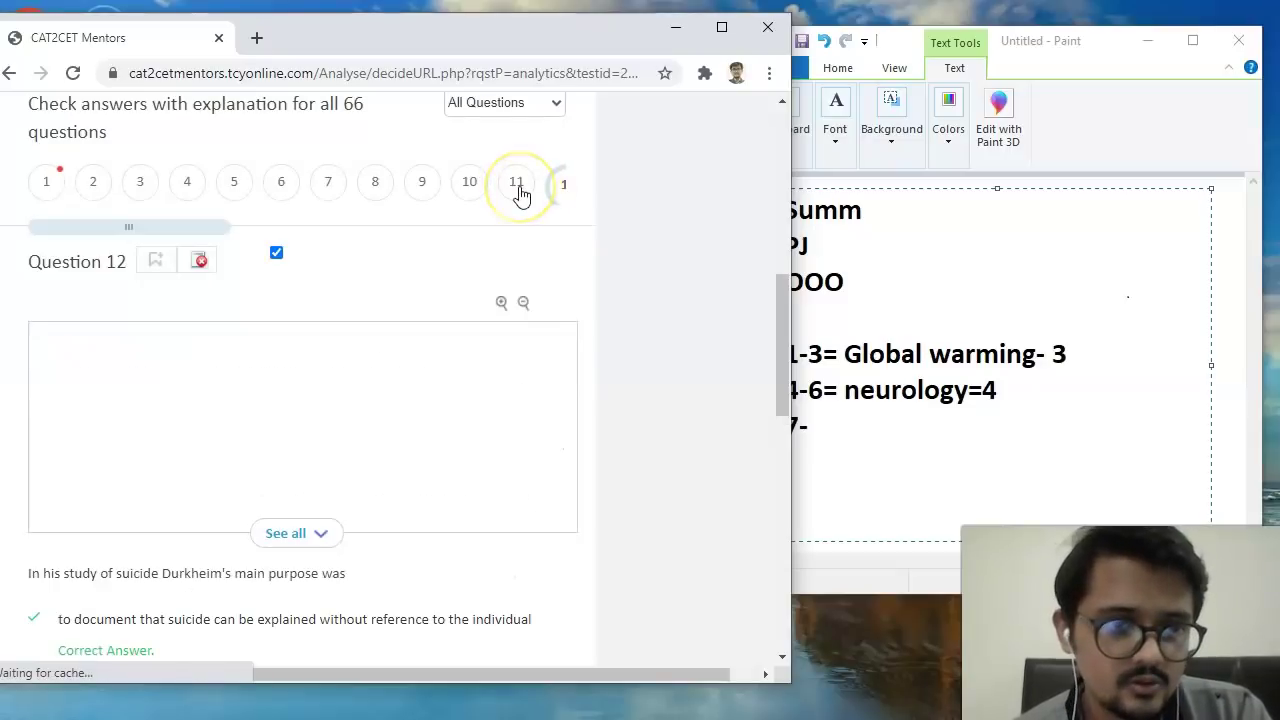
{"action": "left_click", "coordinate": [520, 193]}
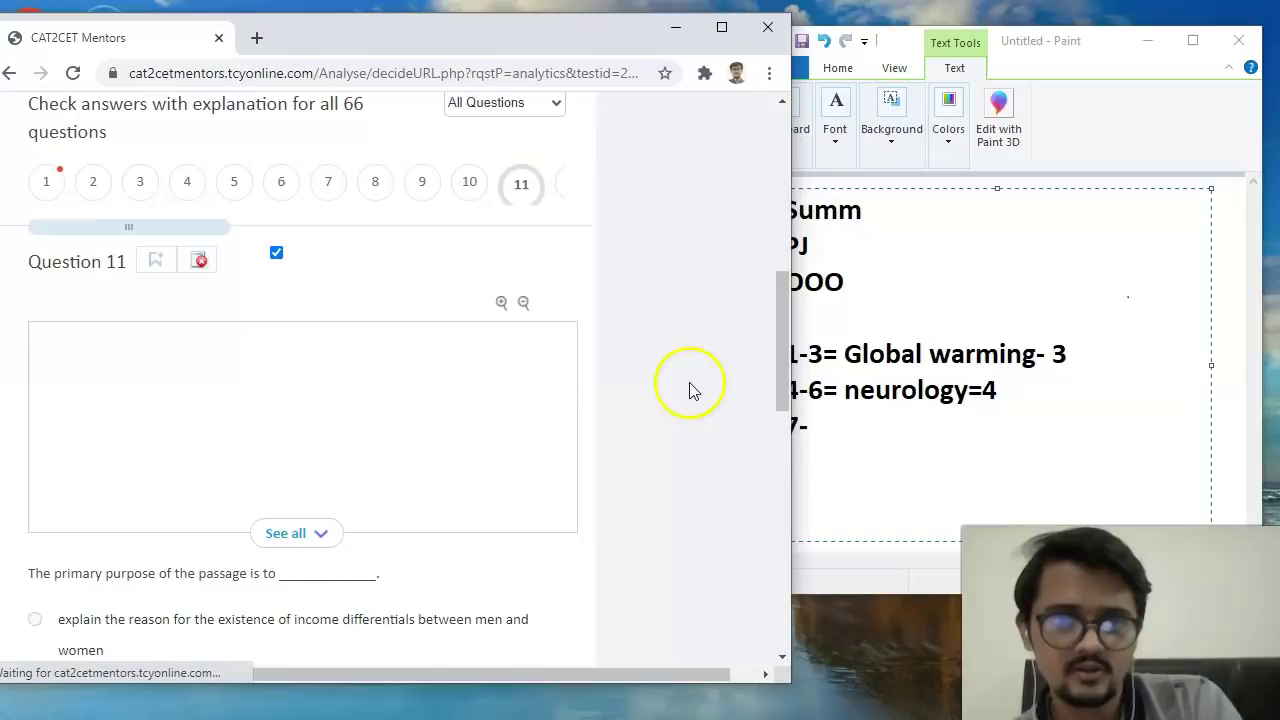
Extend the last line of the Paint notes to read "7-11= discrimination=", checking Question 11's passage and primary-purpose question.
{"action": "left_click", "coordinate": [820, 424]}
{"action": "type", "text": "11"}
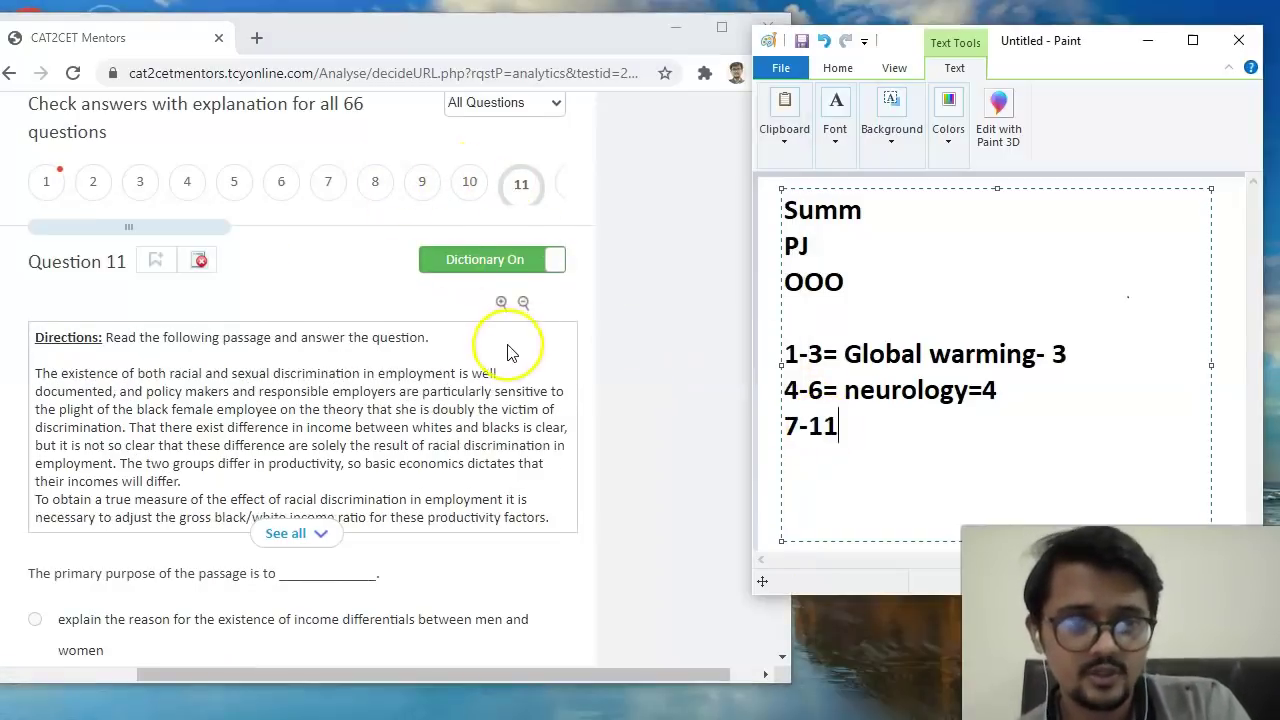
{"action": "scroll", "coordinate": [507, 352], "scroll_direction": "down", "scroll_amount": 2}
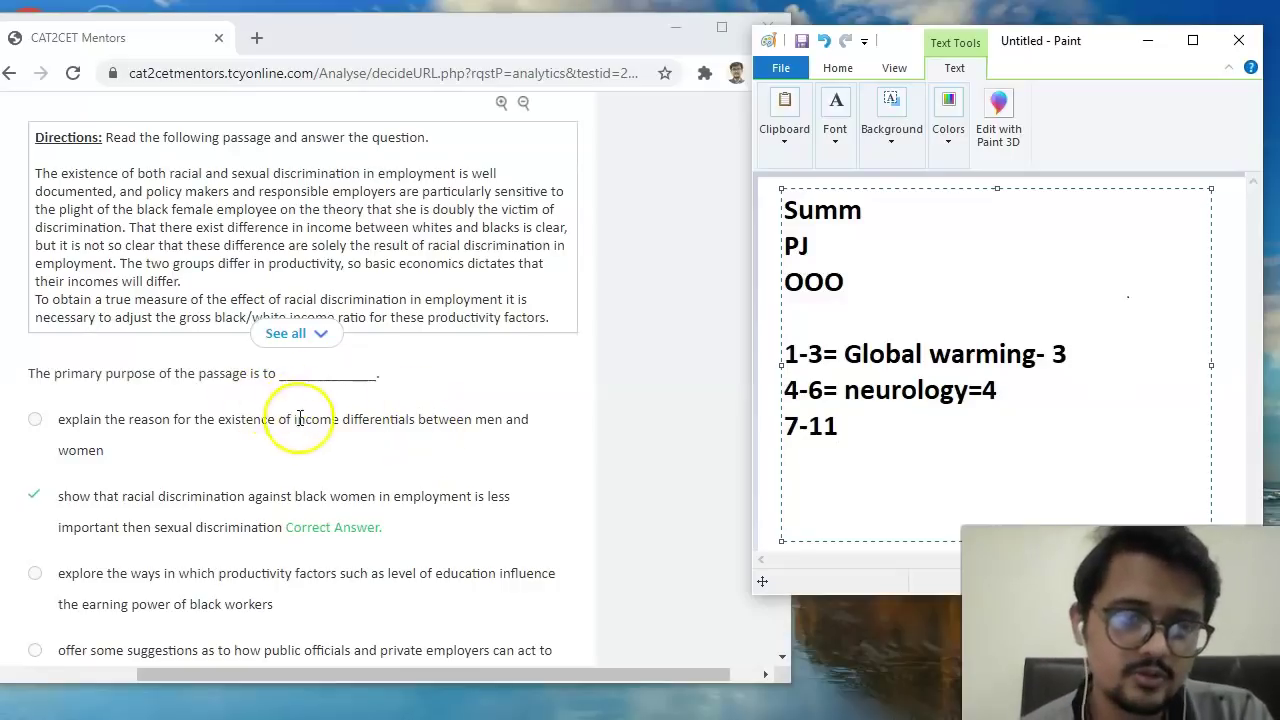
{"action": "scroll", "coordinate": [371, 443], "scroll_direction": "up", "scroll_amount": 1}
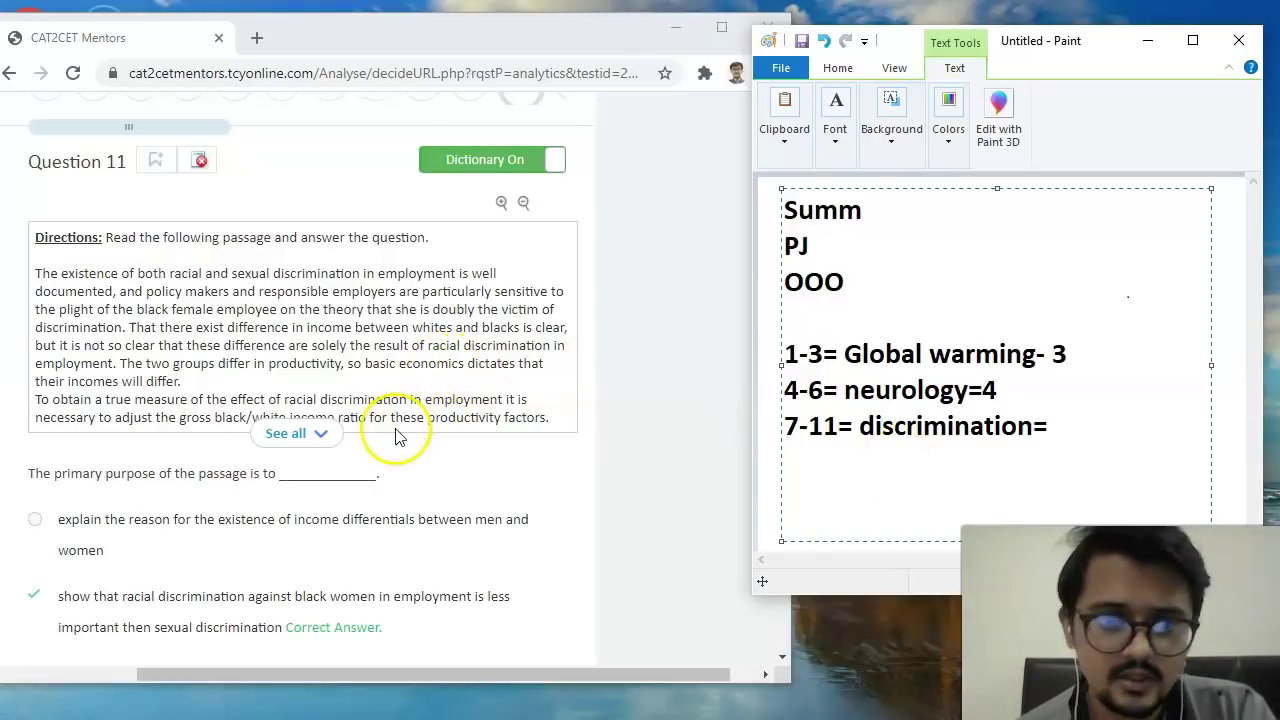
Check Question 7's income-level question in the browser and add "7," after "7-11= discrimination=" in the Paint notes.
{"action": "scroll", "coordinate": [395, 435], "scroll_direction": "up", "scroll_amount": 2}
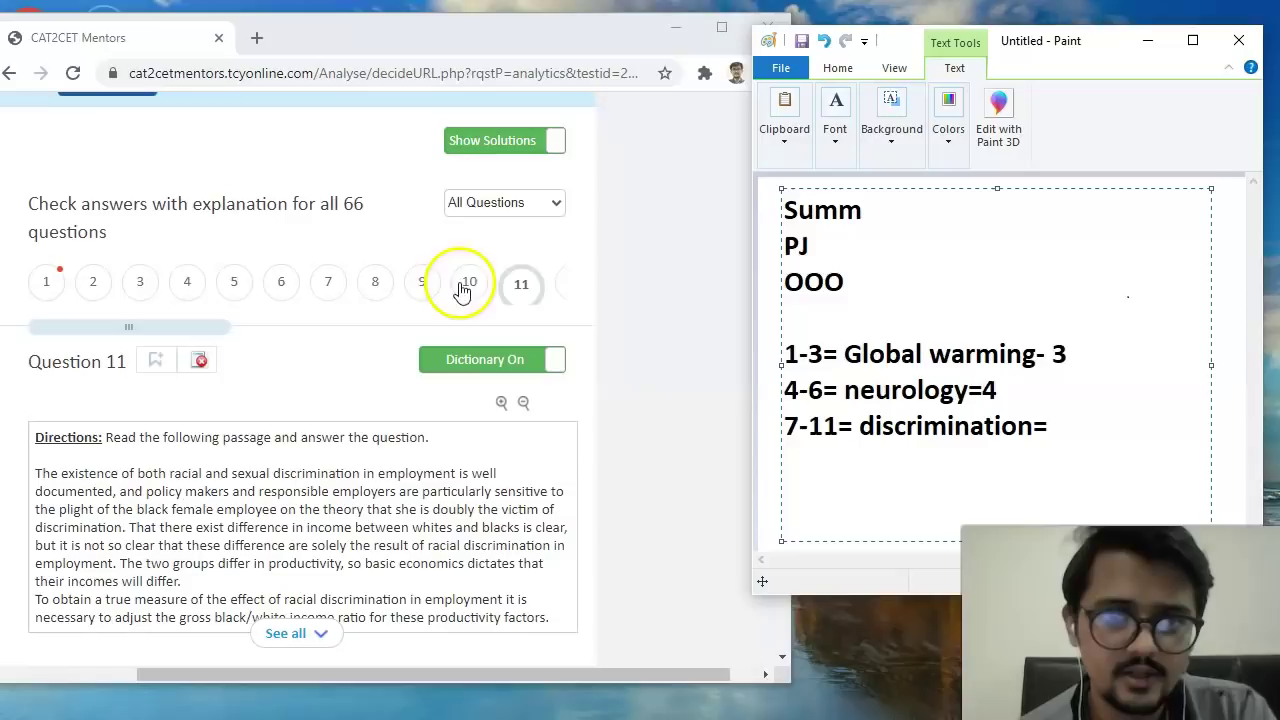
{"action": "left_click", "coordinate": [336, 286]}
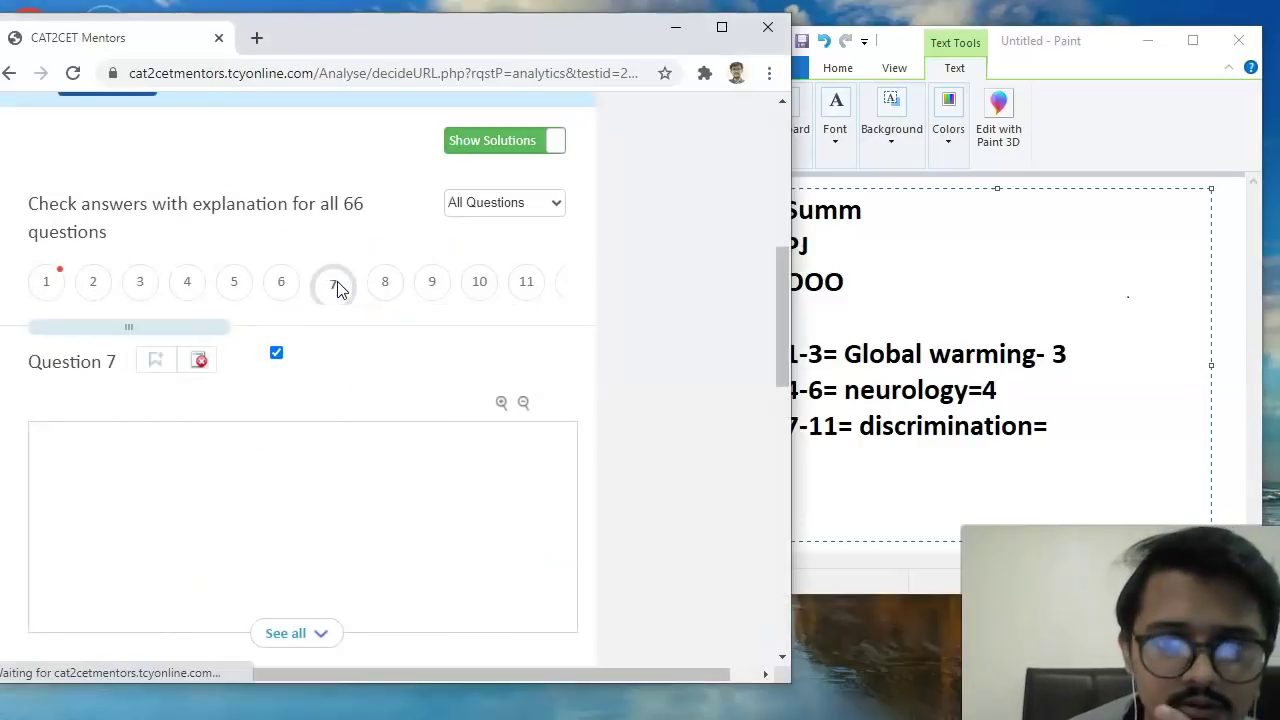
{"action": "scroll", "coordinate": [336, 288], "scroll_direction": "down", "scroll_amount": 3}
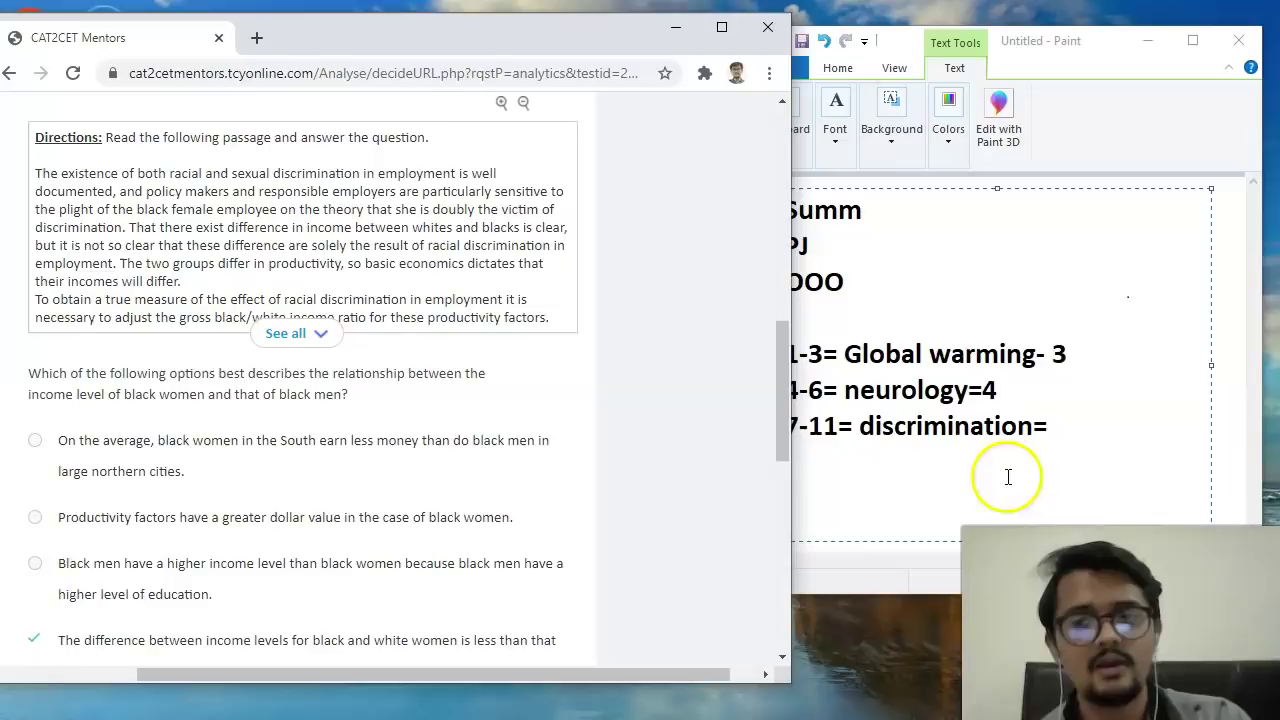
{"action": "left_click", "coordinate": [1051, 430]}
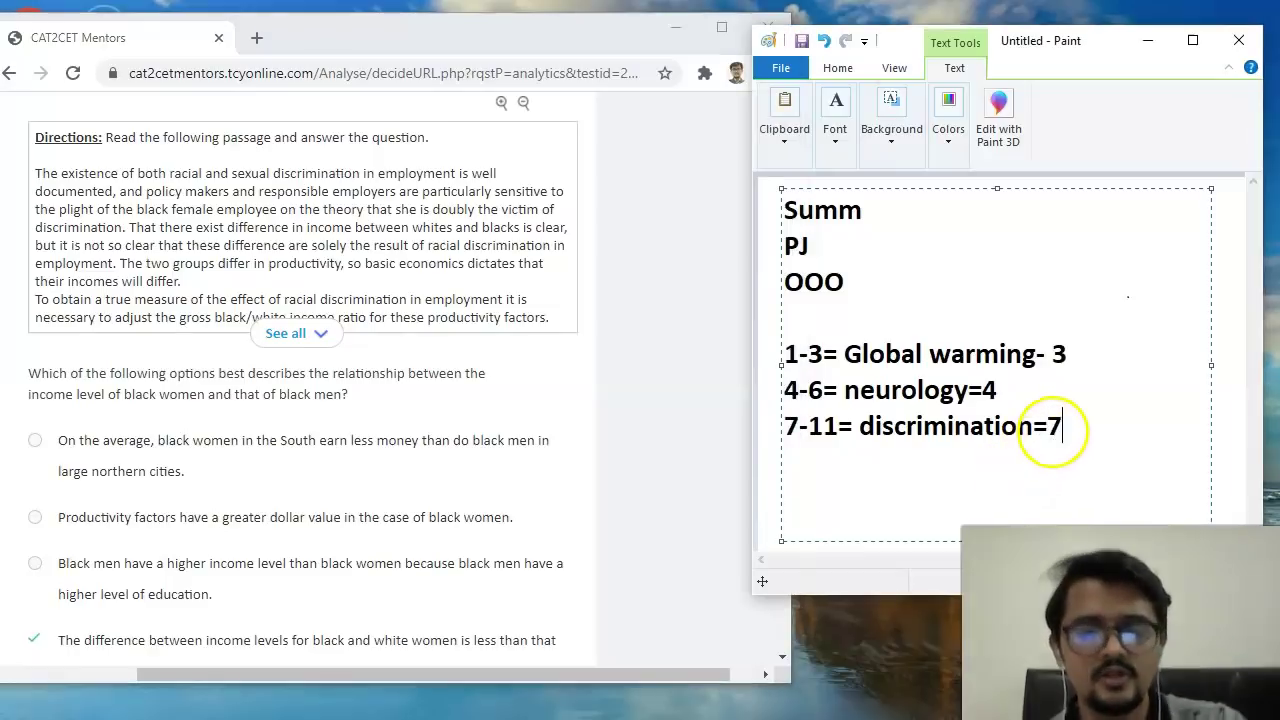
Check Question 8 on the two hypotheses in the browser and append "8," to the discrimination line in Paint.
{"action": "scroll", "coordinate": [530, 385], "scroll_direction": "up", "scroll_amount": 3}
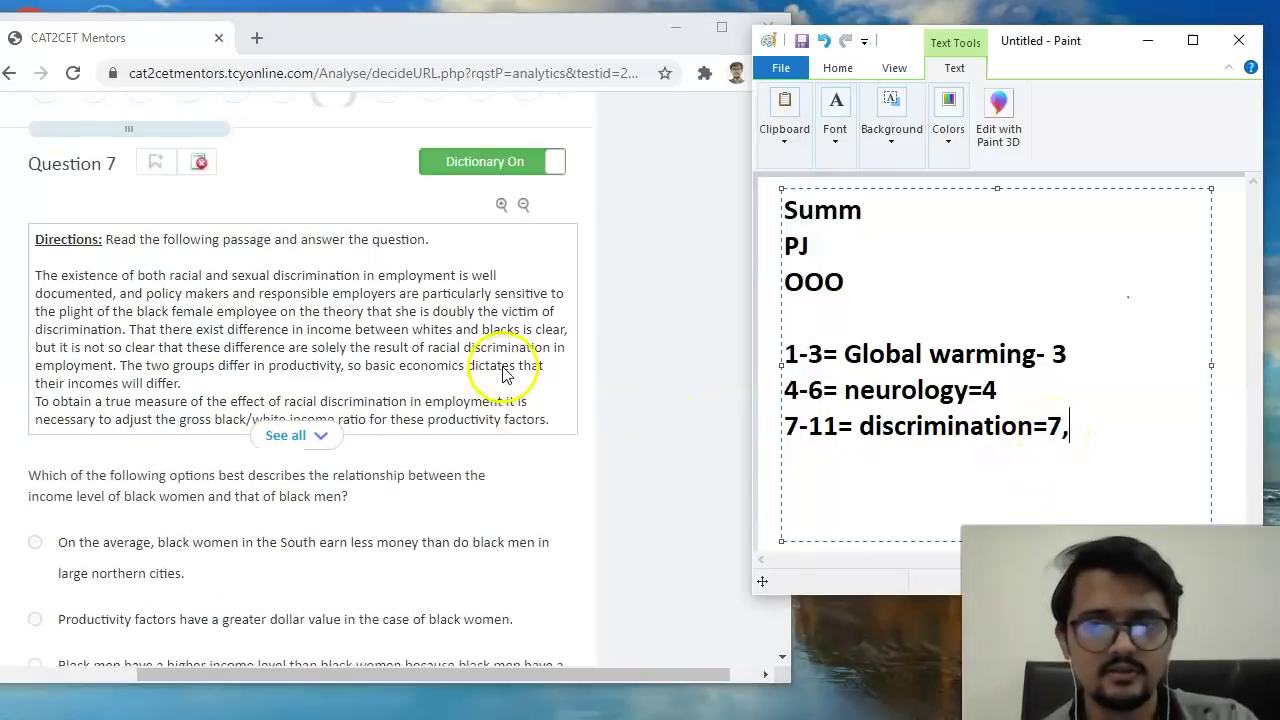
{"action": "left_click", "coordinate": [395, 182]}
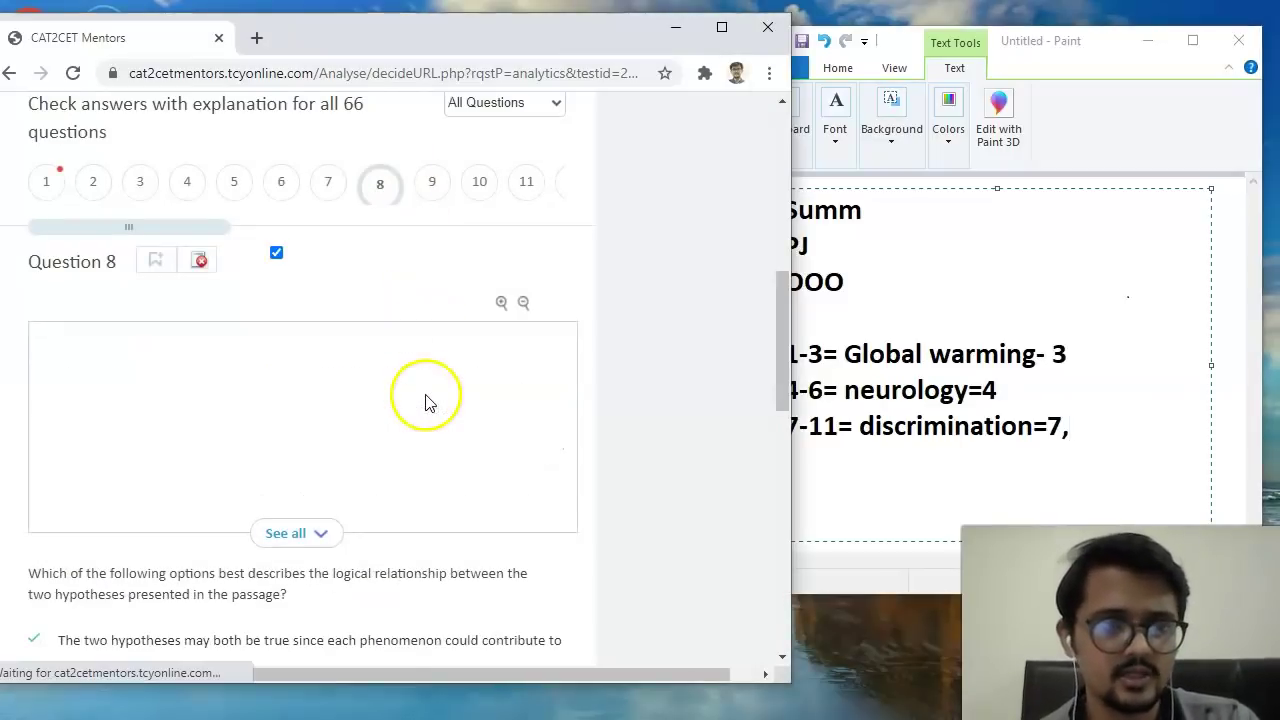
{"action": "scroll", "coordinate": [424, 398], "scroll_direction": "down", "scroll_amount": 2}
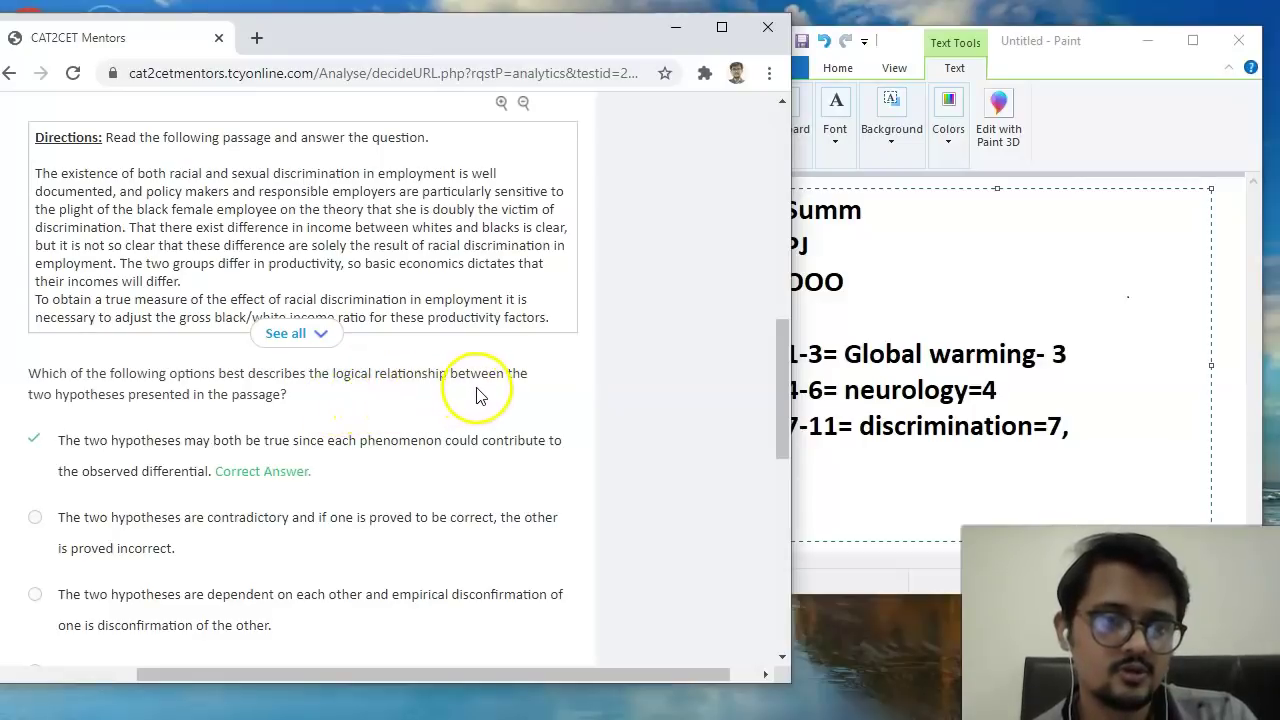
{"action": "left_click", "coordinate": [1073, 432]}
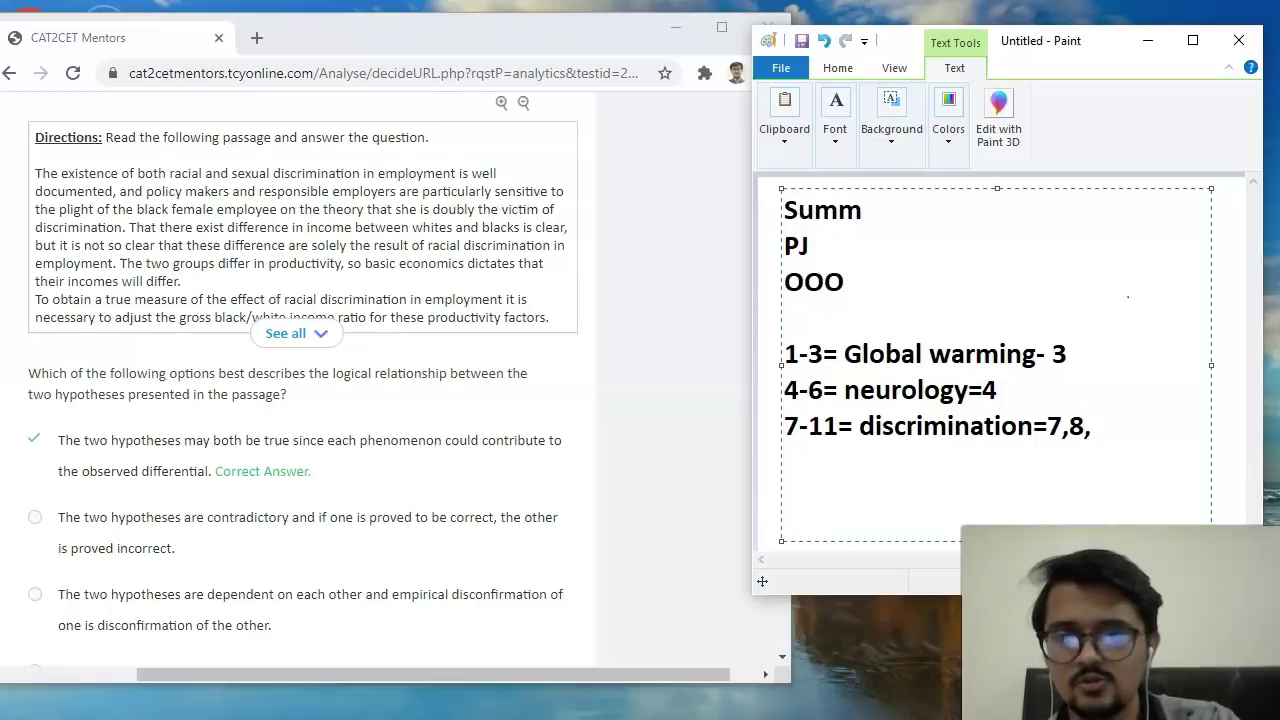
Check Question 9 on the second hypothesis in the browser and append "9," to the discrimination line in Paint.
{"action": "scroll", "coordinate": [555, 392], "scroll_direction": "up", "scroll_amount": 2}
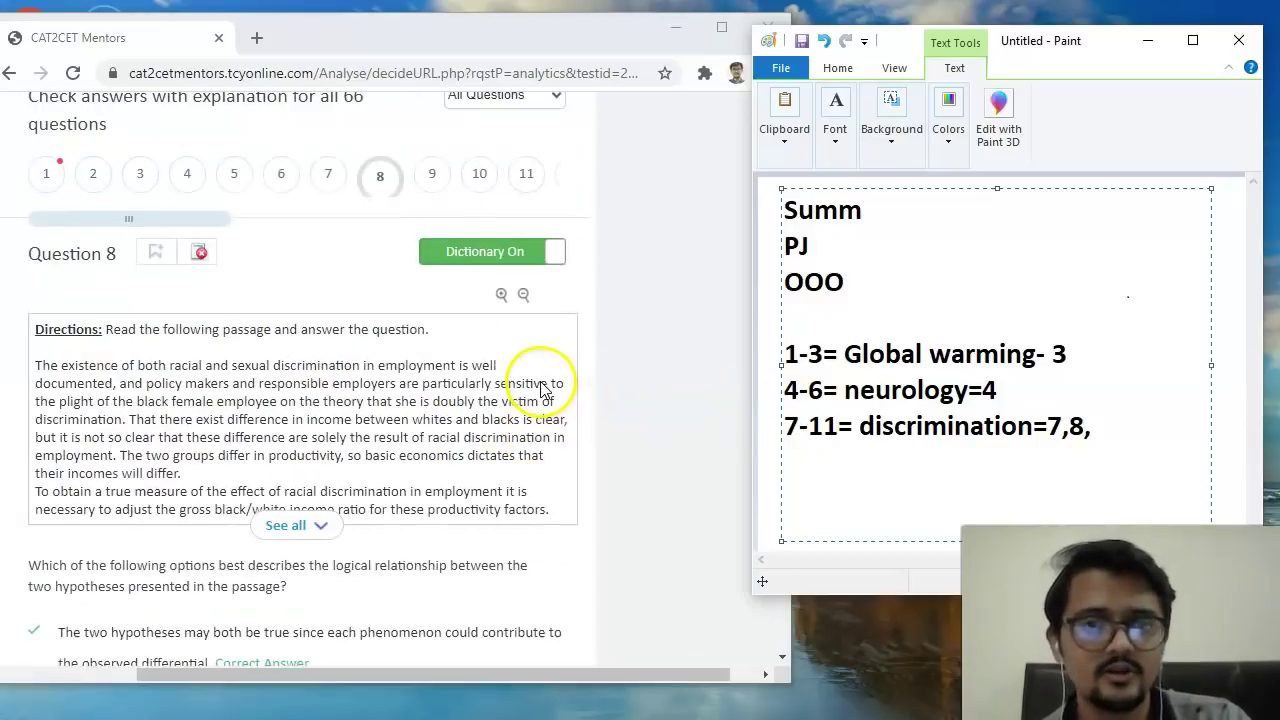
{"action": "left_click", "coordinate": [431, 182]}
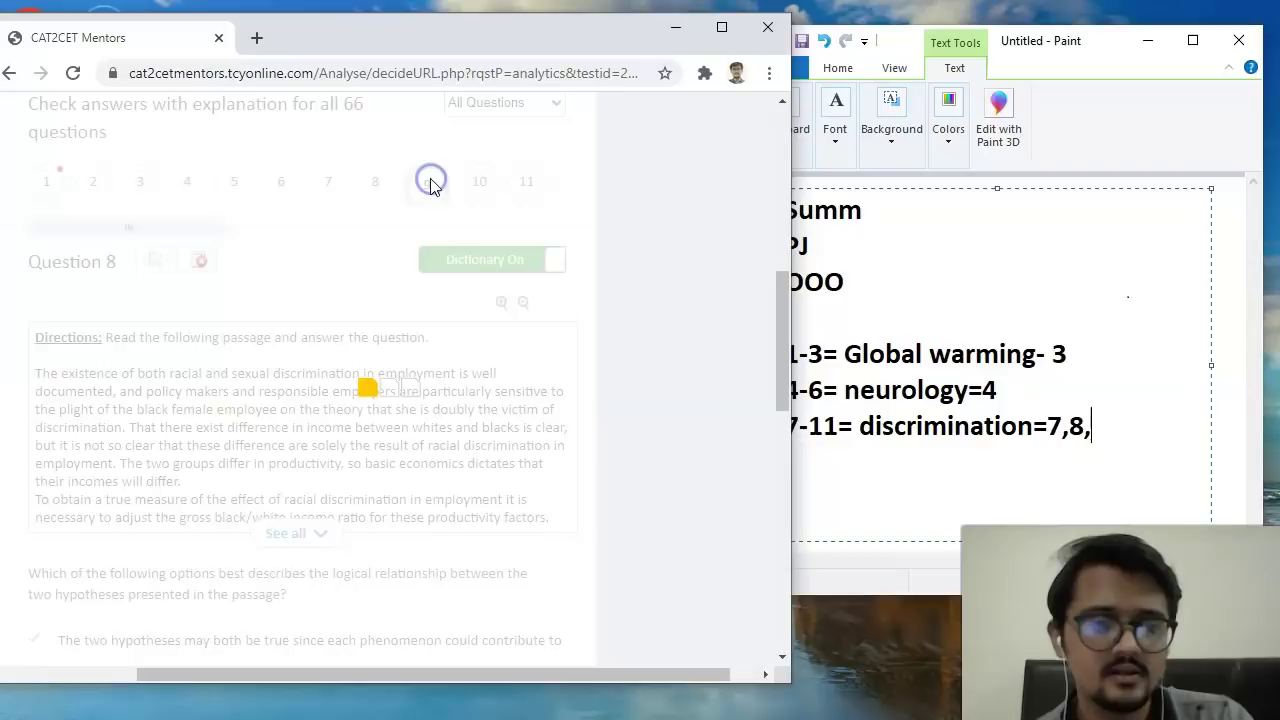
{"action": "left_click", "coordinate": [431, 207]}
{"action": "left_click", "coordinate": [455, 343]}
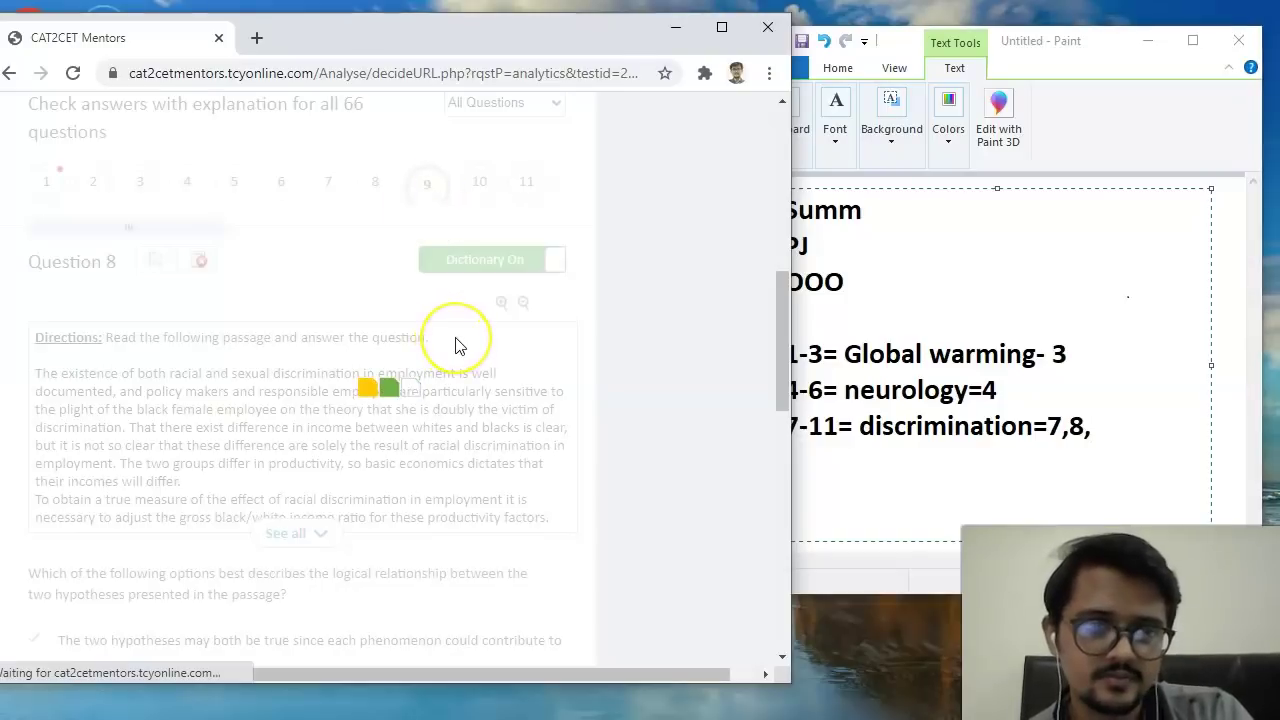
{"action": "scroll", "coordinate": [457, 343], "scroll_direction": "down", "scroll_amount": 1}
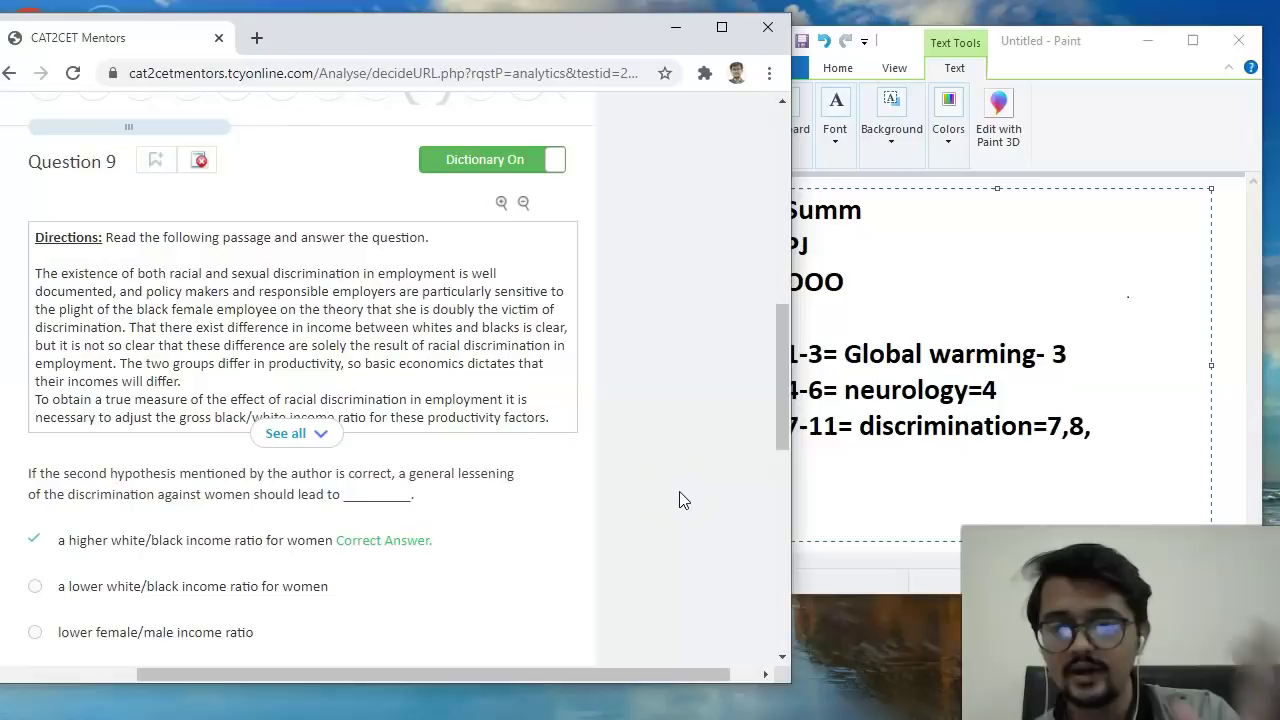
{"action": "left_click", "coordinate": [1113, 424]}
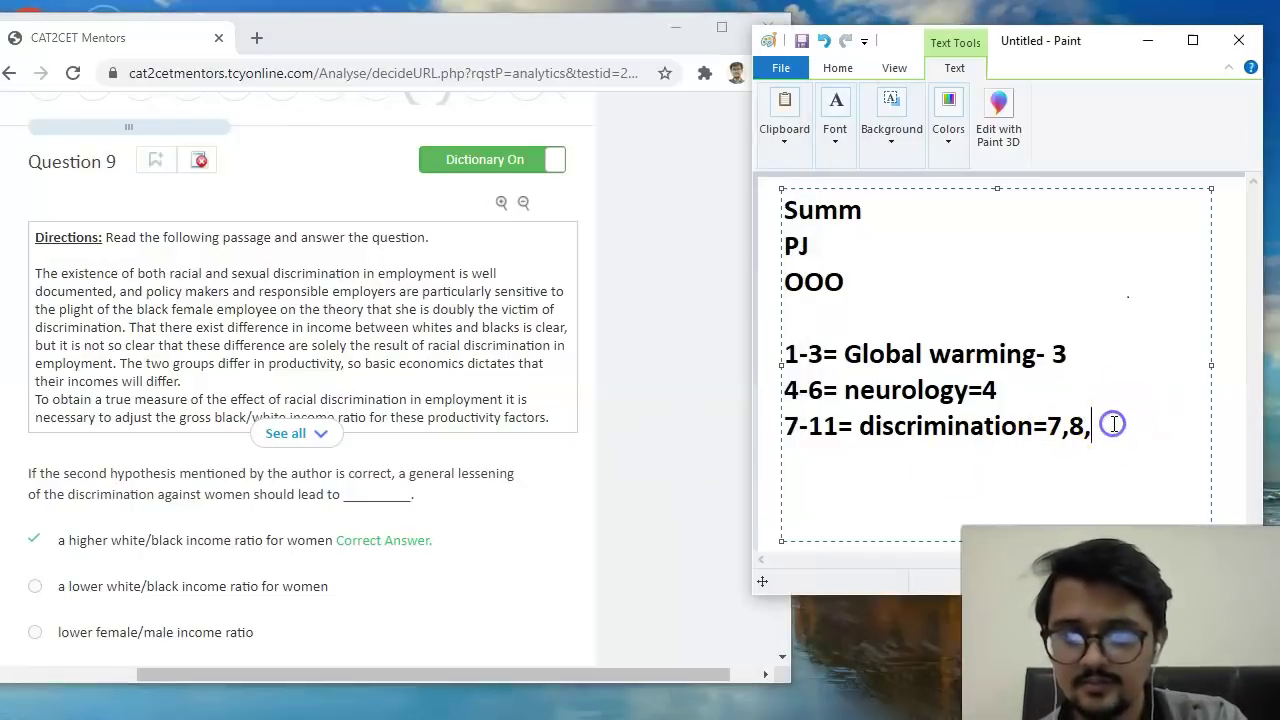
{"action": "type", "text": "9,"}
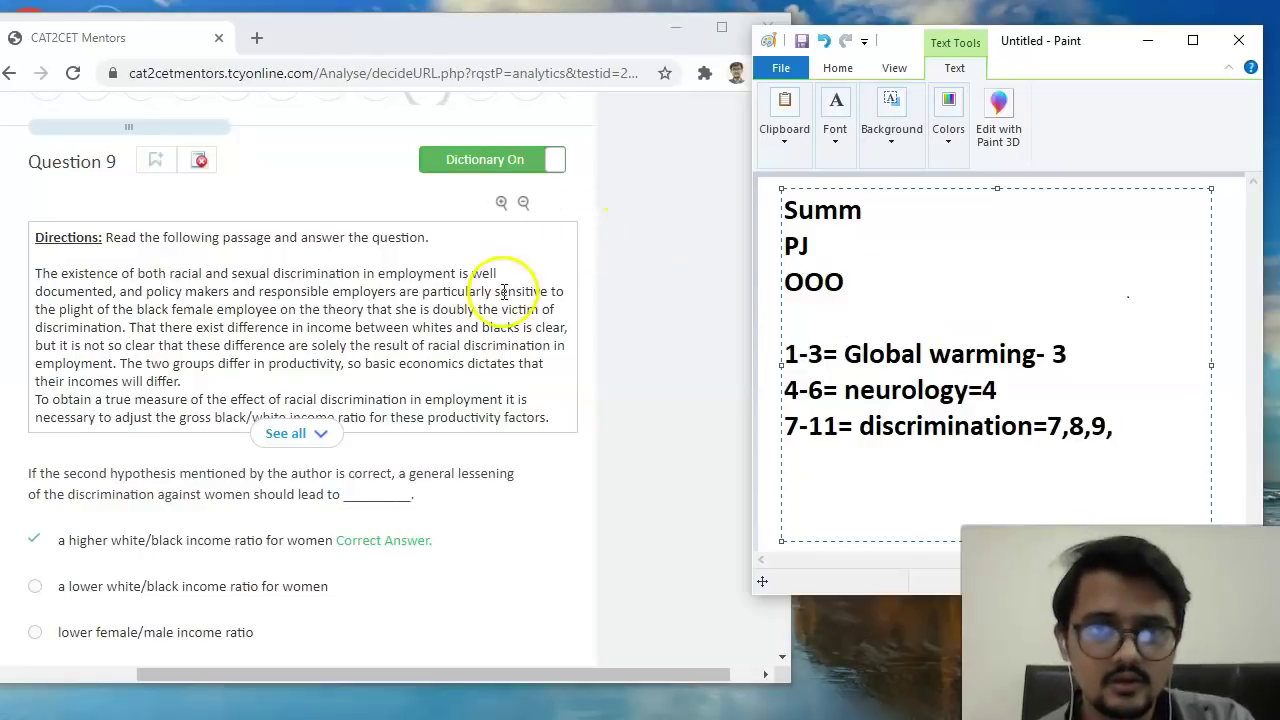
Examine Question 10 on the author's attitude and Question 11 on the passage's primary purpose, including their answer options.
{"action": "scroll", "coordinate": [508, 286], "scroll_direction": "up", "scroll_amount": 2}
{"action": "left_click", "coordinate": [478, 187]}
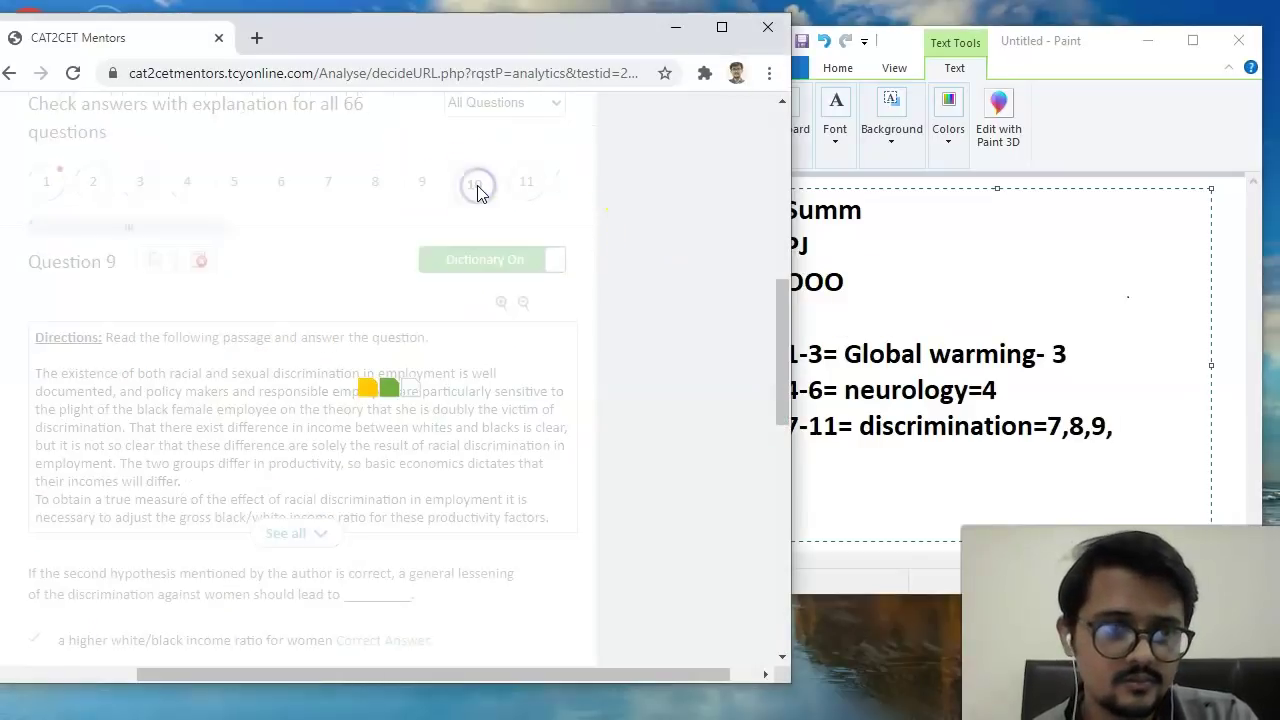
{"action": "scroll", "coordinate": [508, 343], "scroll_direction": "down", "scroll_amount": 1}
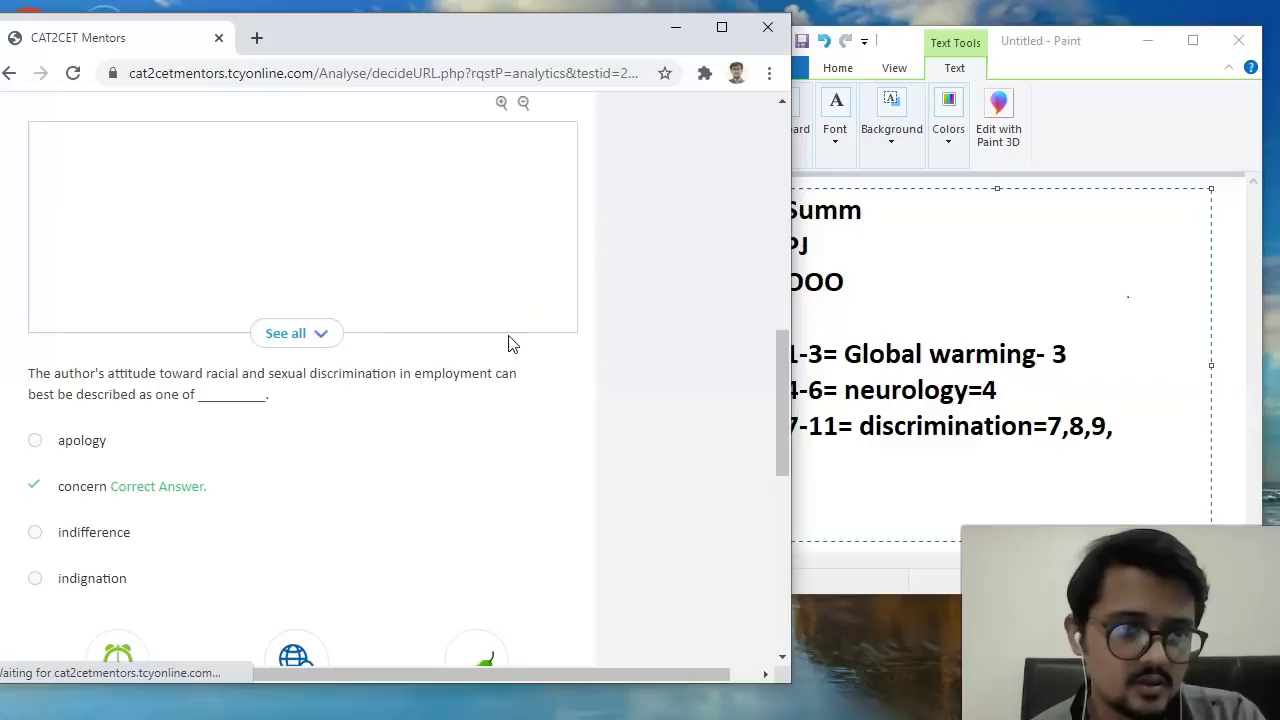
{"action": "scroll", "coordinate": [366, 408], "scroll_direction": "up", "scroll_amount": 2}
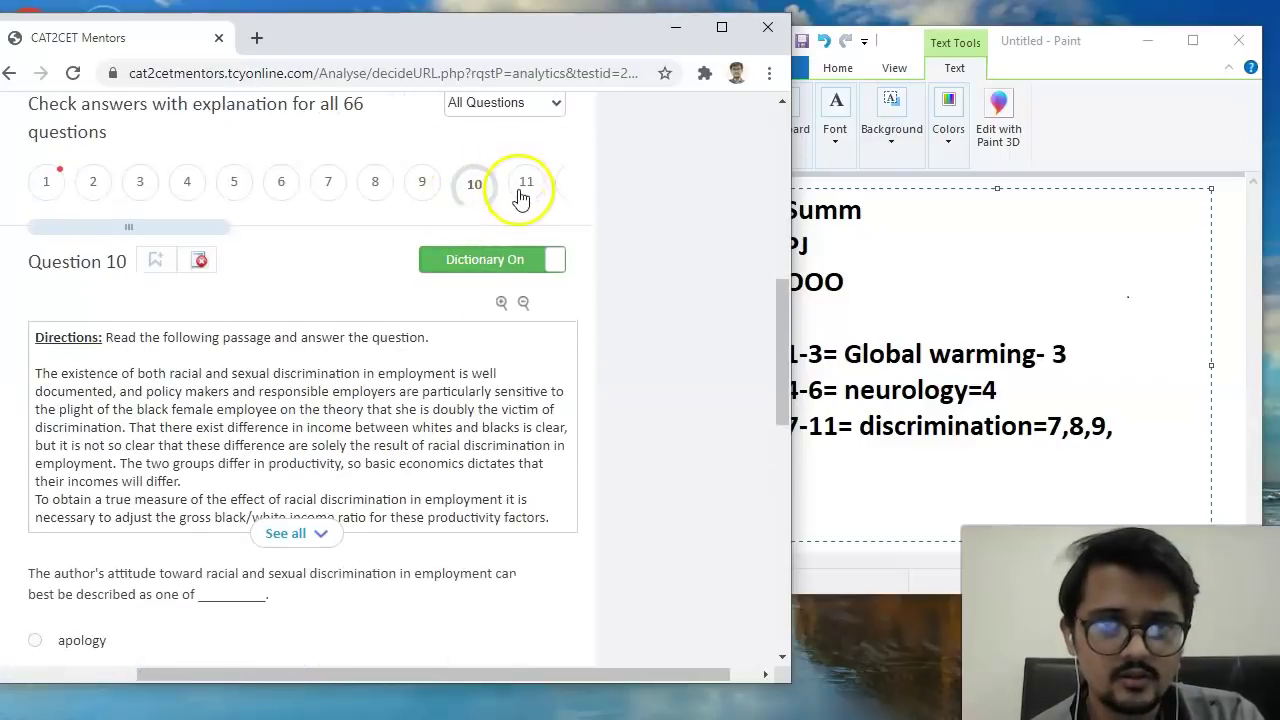
{"action": "left_click", "coordinate": [522, 184]}
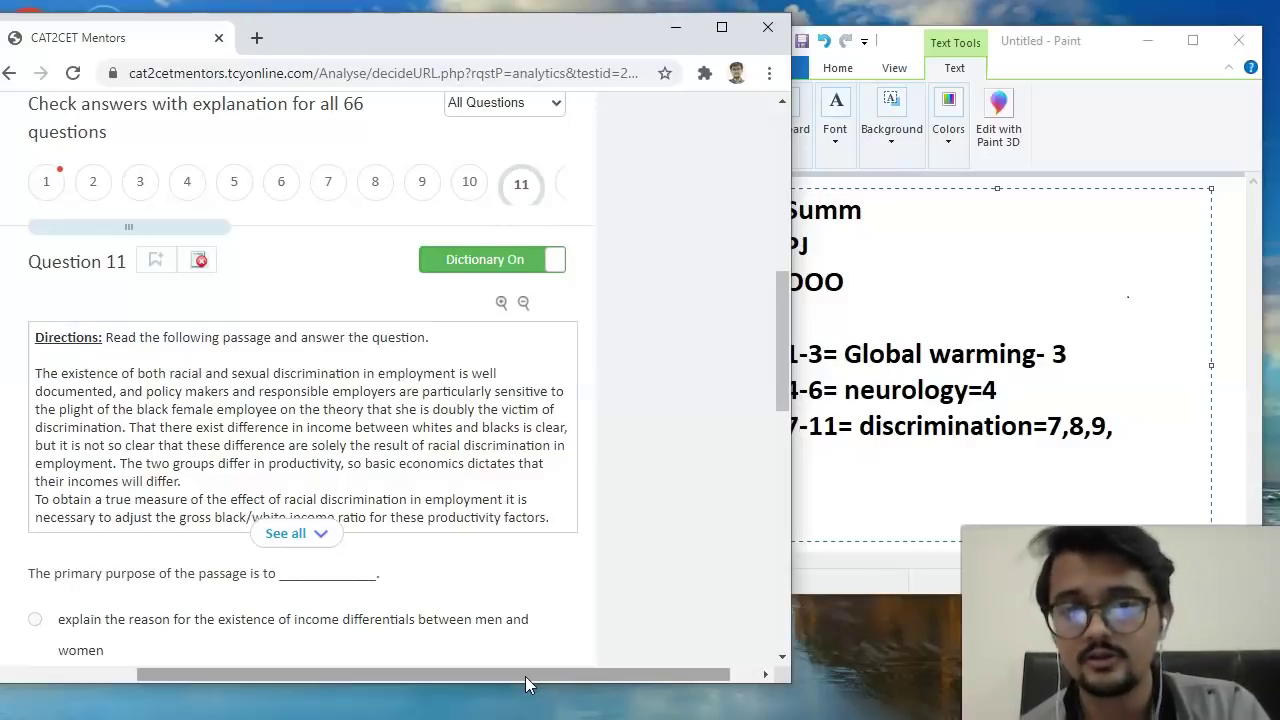
{"action": "left_click", "coordinate": [533, 679]}
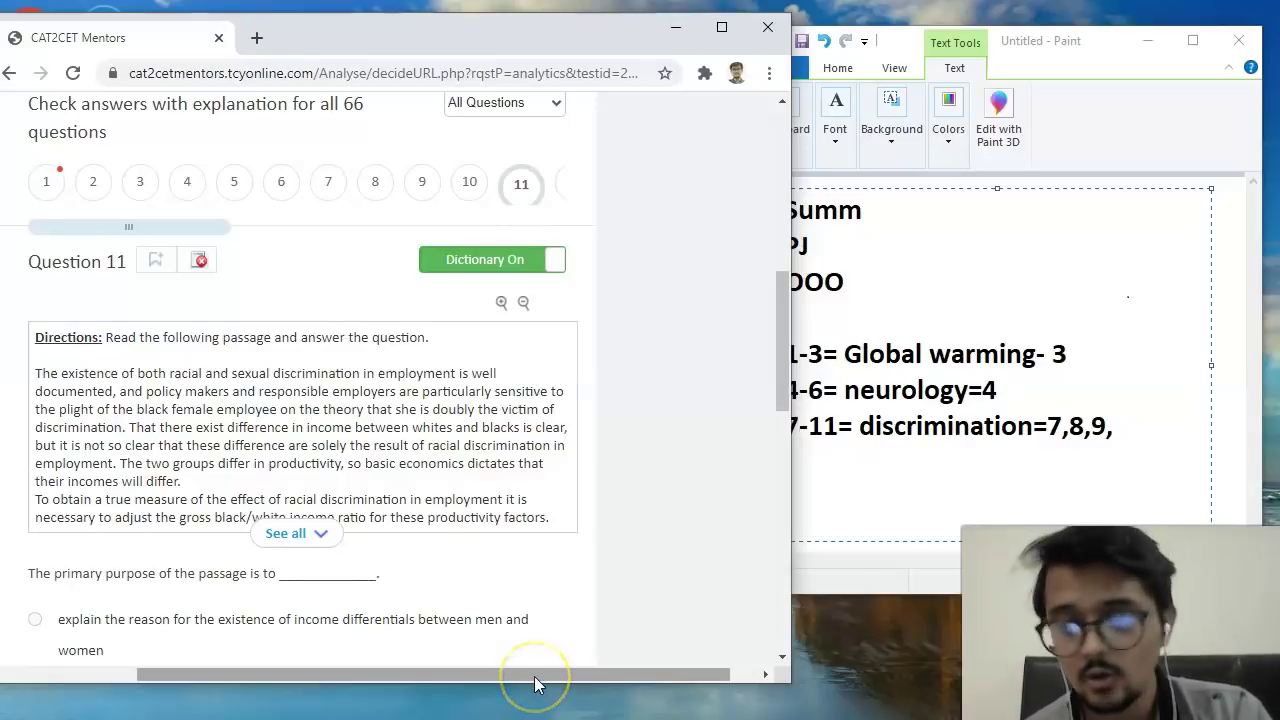
{"action": "scroll", "coordinate": [430, 455], "scroll_direction": "down", "scroll_amount": 1}
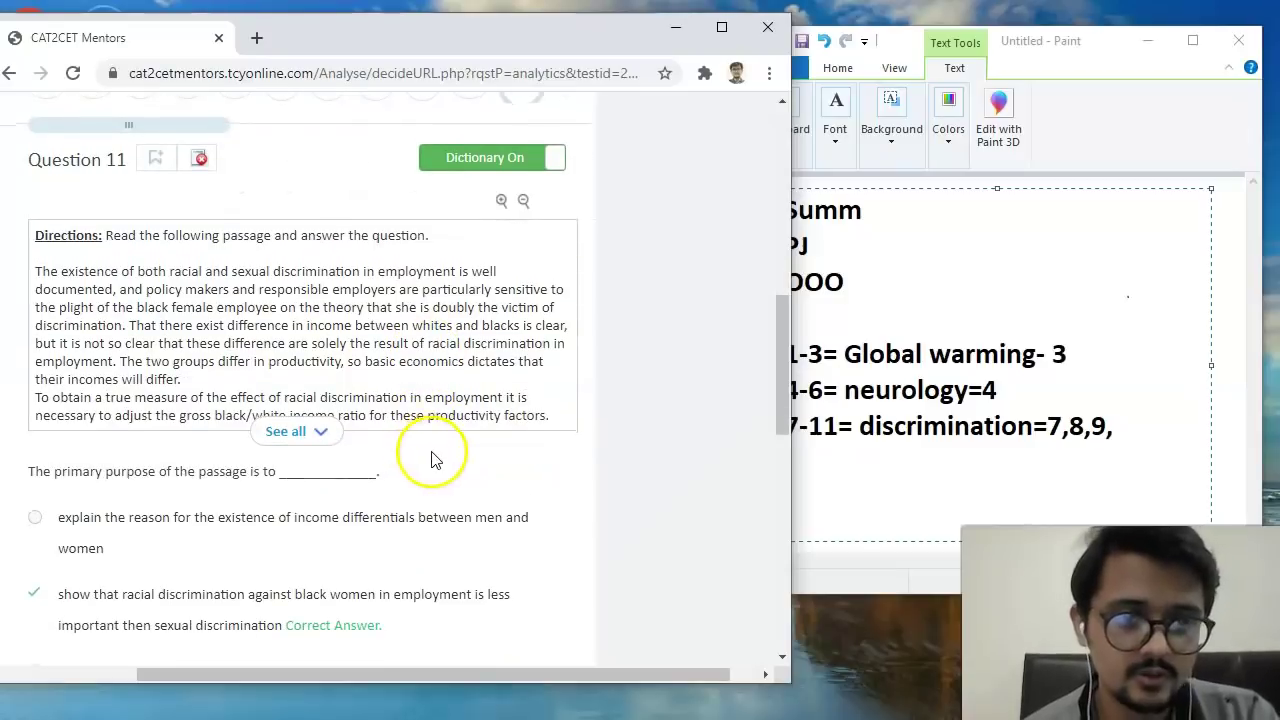
{"action": "scroll", "coordinate": [430, 457], "scroll_direction": "down", "scroll_amount": 1}
{"action": "scroll", "coordinate": [430, 457], "scroll_direction": "up", "scroll_amount": 1}
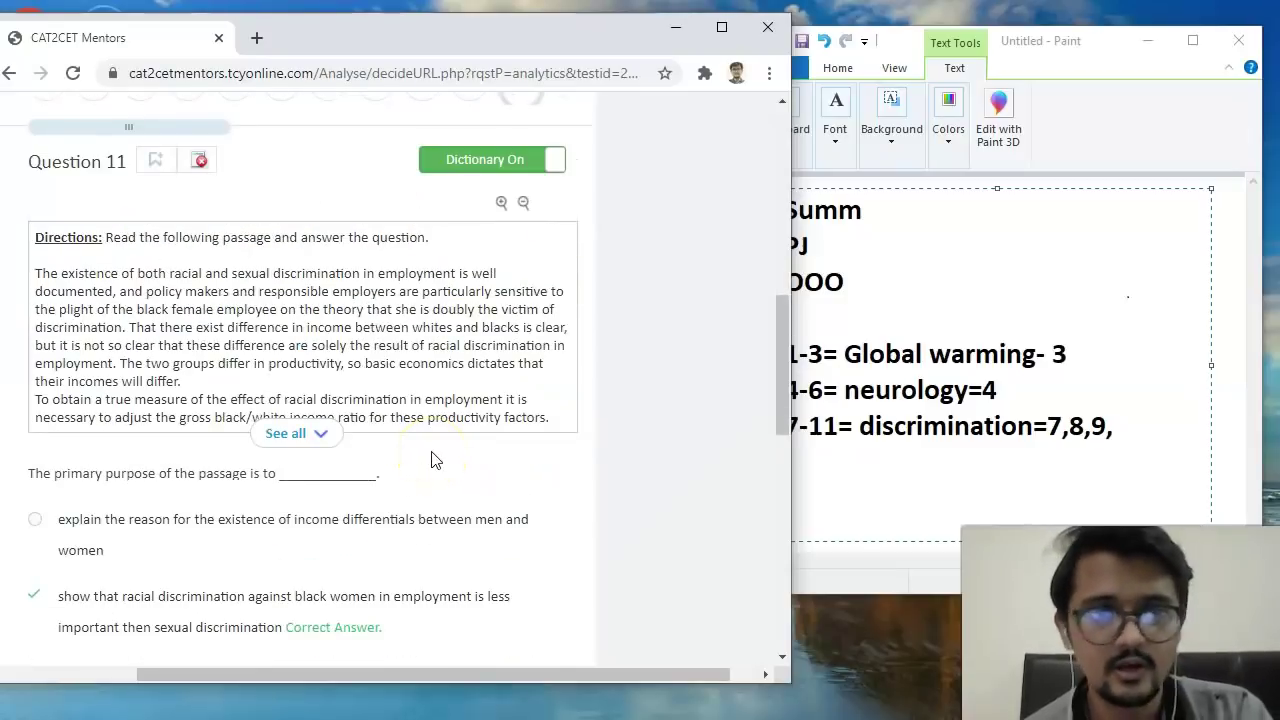
Remove the trailing comma from the discrimination line in the Paint notes and start a new line below it.
{"action": "left_click", "coordinate": [1006, 458]}
{"action": "left_click", "coordinate": [1128, 432]}
{"action": "key", "text": "BackSpace"}
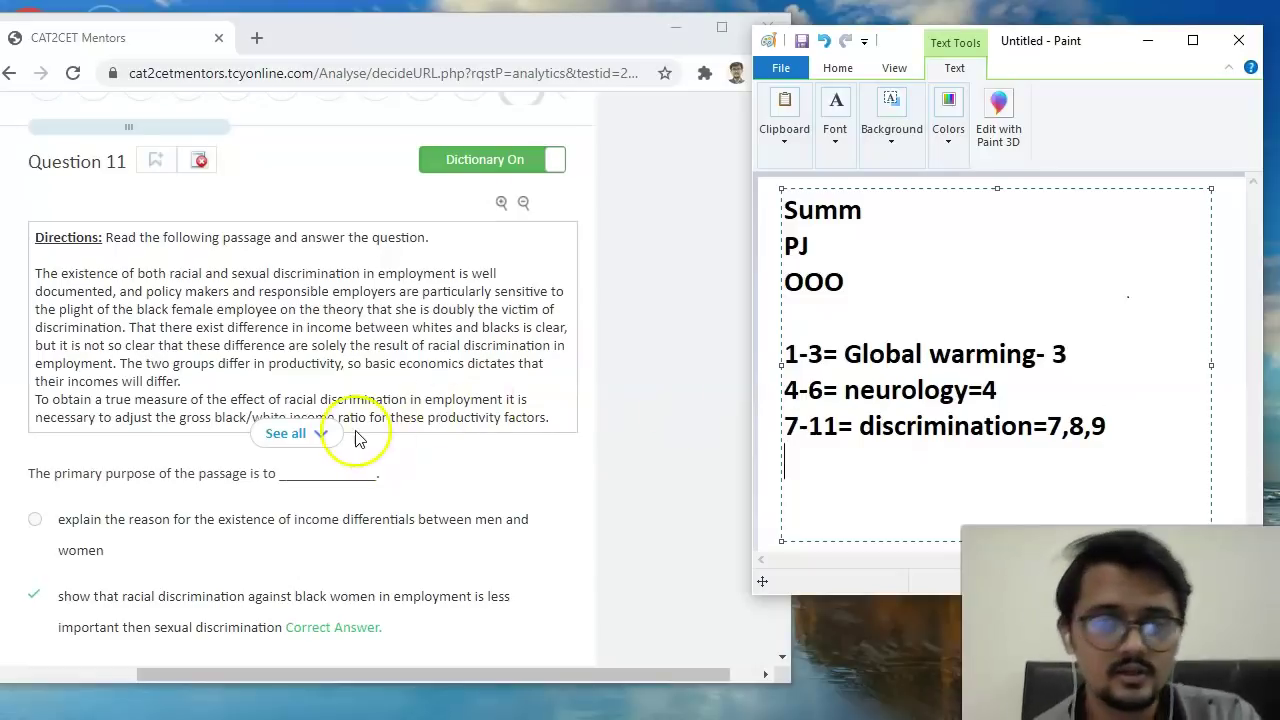
Expand Question 11's full passage in the browser and skim its paragraphs from the hypotheses back to the beginning.
{"action": "left_click", "coordinate": [328, 432]}
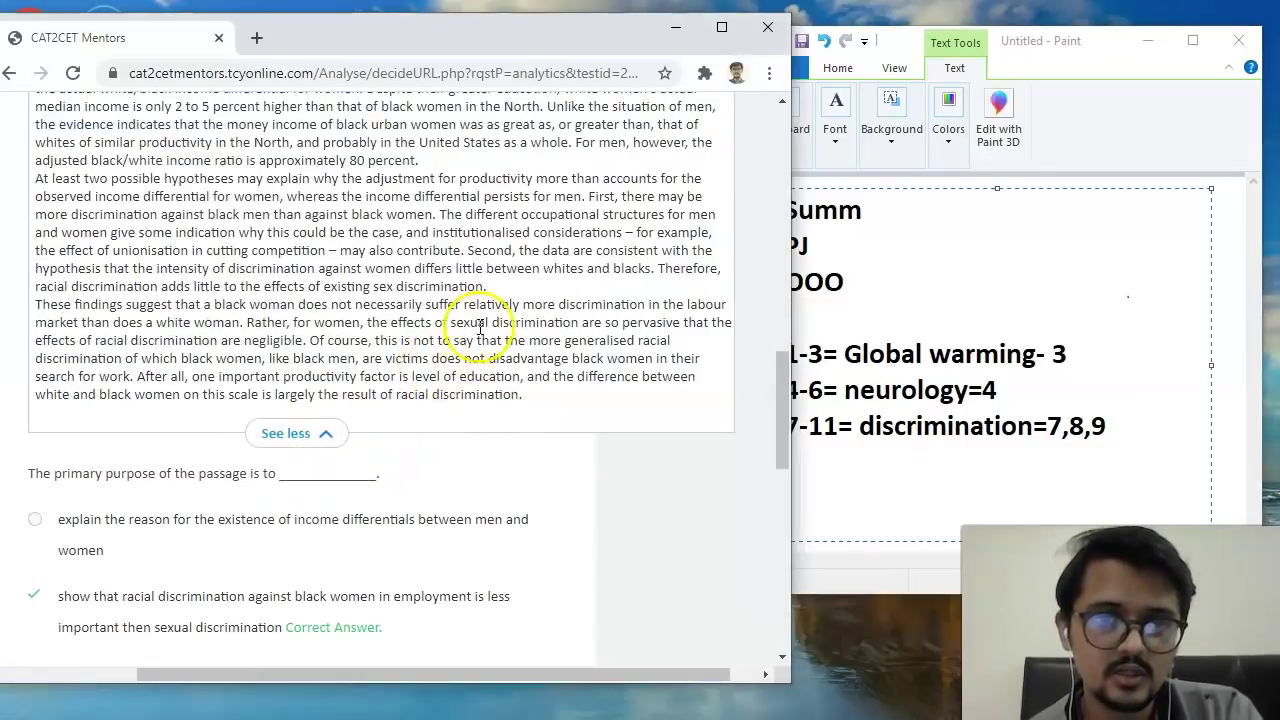
{"action": "scroll", "coordinate": [480, 325], "scroll_direction": "up", "scroll_amount": 2}
{"action": "scroll", "coordinate": [480, 325], "scroll_direction": "down", "scroll_amount": 1}
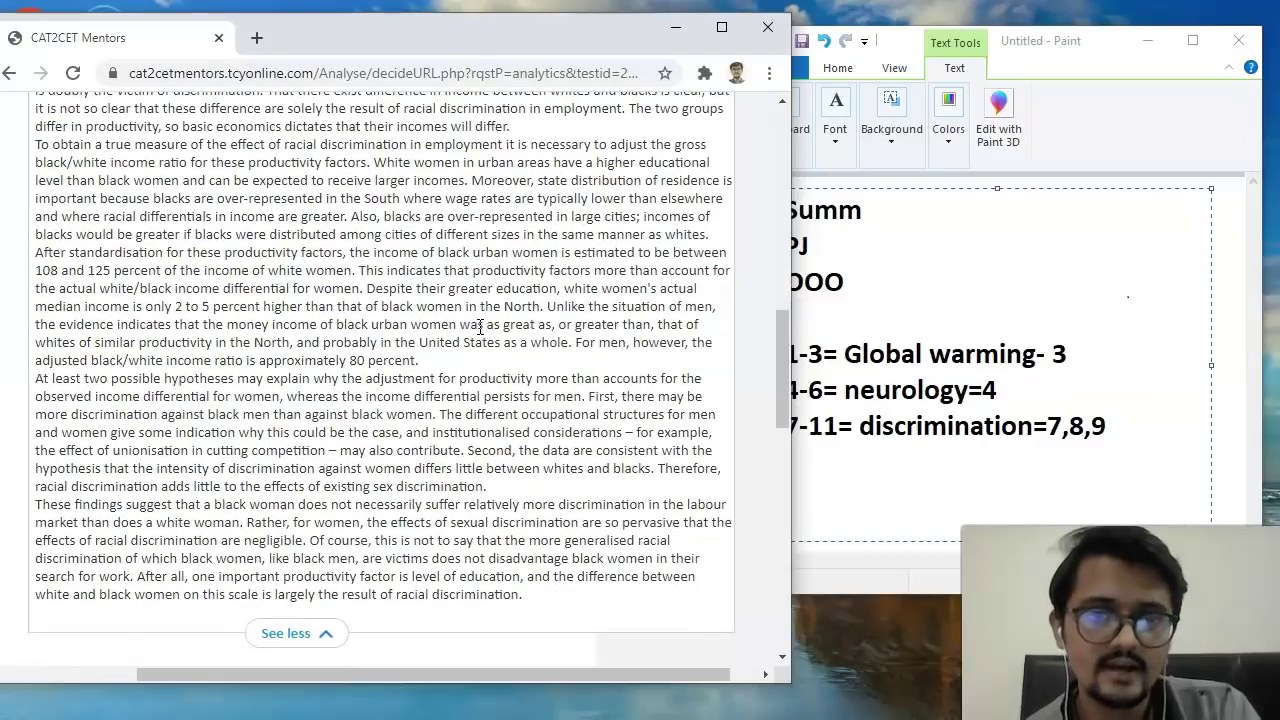
{"action": "scroll", "coordinate": [483, 326], "scroll_direction": "up", "scroll_amount": 1}
{"action": "scroll", "coordinate": [489, 335], "scroll_direction": "down", "scroll_amount": 1}
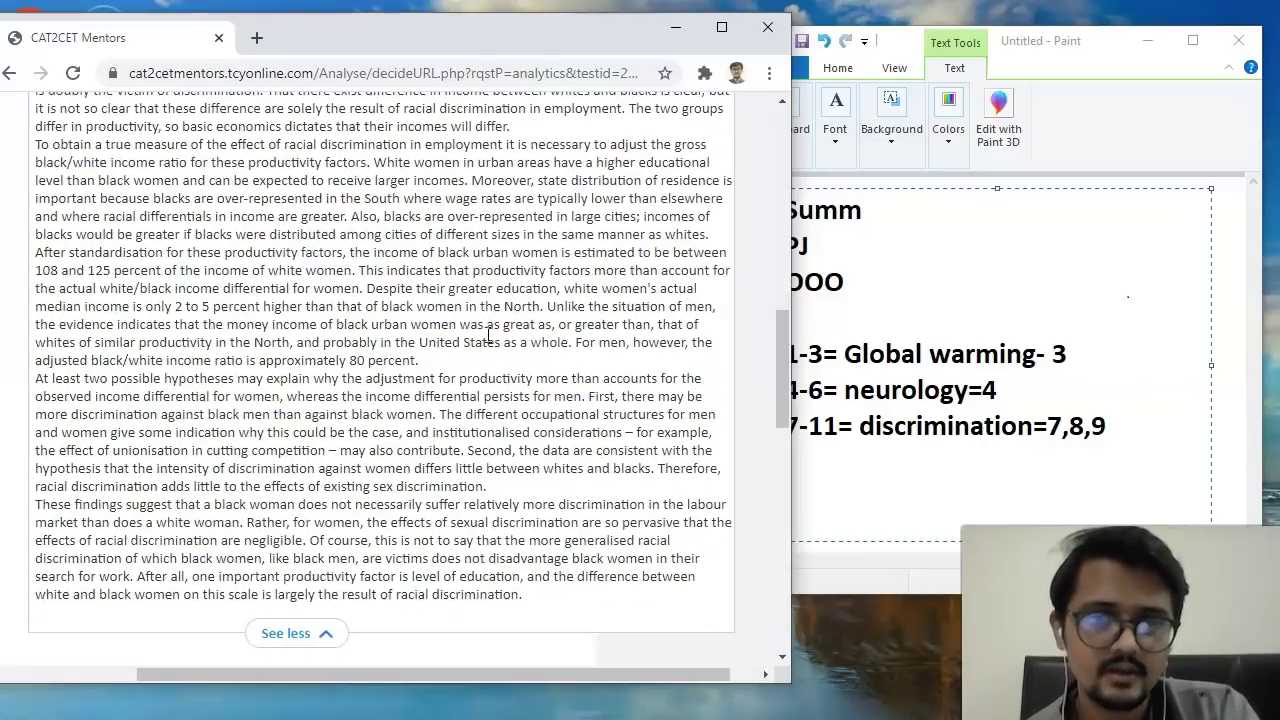
{"action": "scroll", "coordinate": [489, 335], "scroll_direction": "up", "scroll_amount": 3}
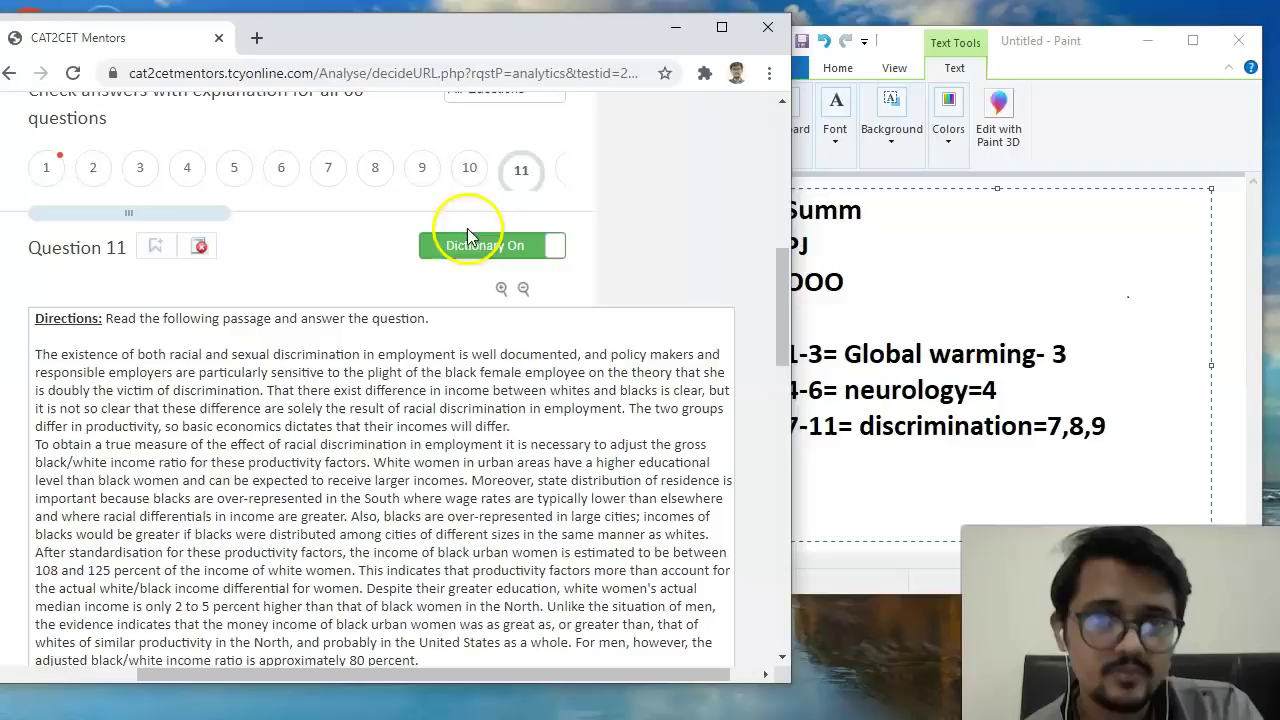
Open Question 12 in the browser and begin the new line of the Paint notes with "12-".
{"action": "left_click_drag", "start_coordinate": [140, 224], "coordinate": [245, 205]}
{"action": "left_click", "coordinate": [268, 181]}
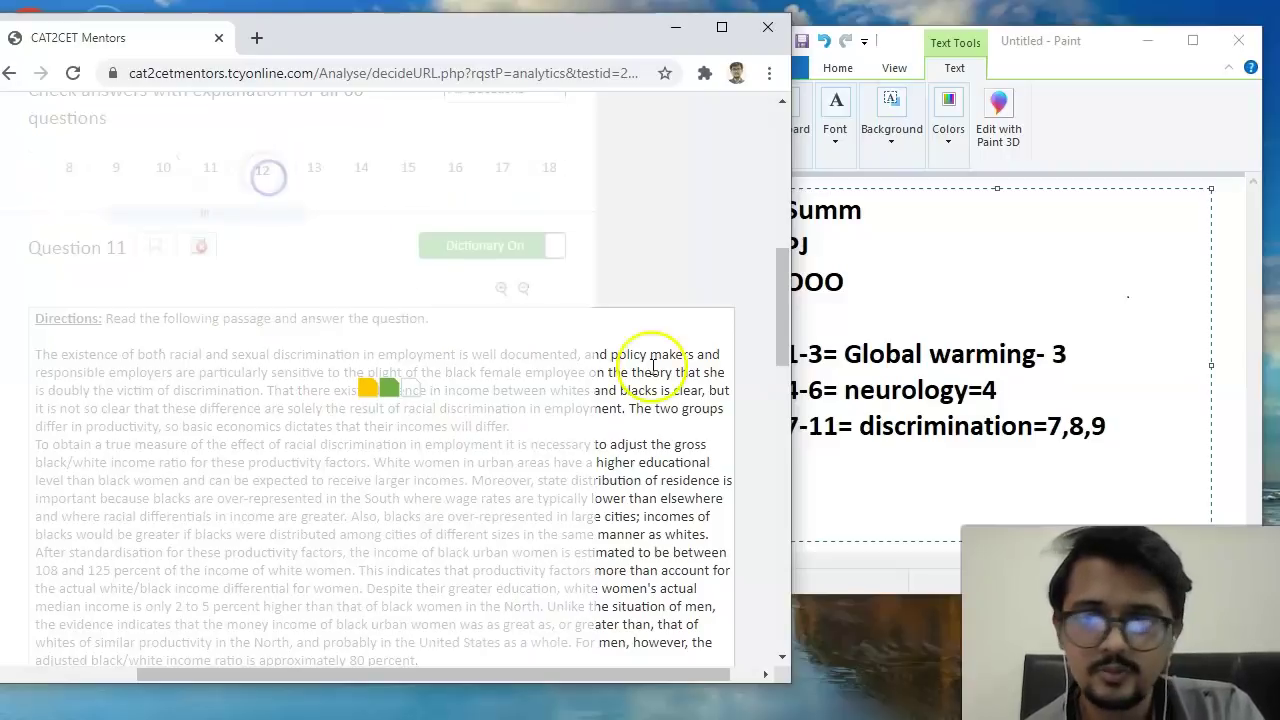
{"action": "left_click", "coordinate": [810, 457]}
{"action": "type", "text": "12-"}
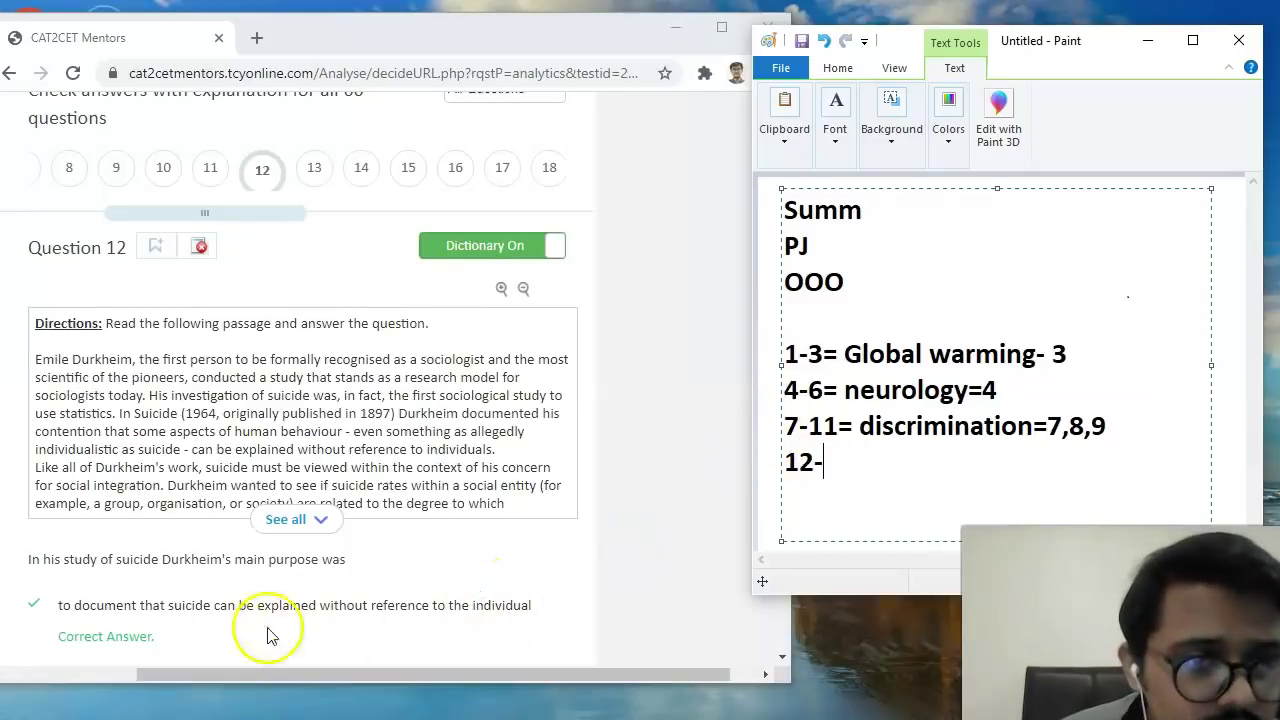
Expand Question 12's full passage on Durkheim's suicide study and read through it down to the main-purpose question.
{"action": "left_click", "coordinate": [318, 530]}
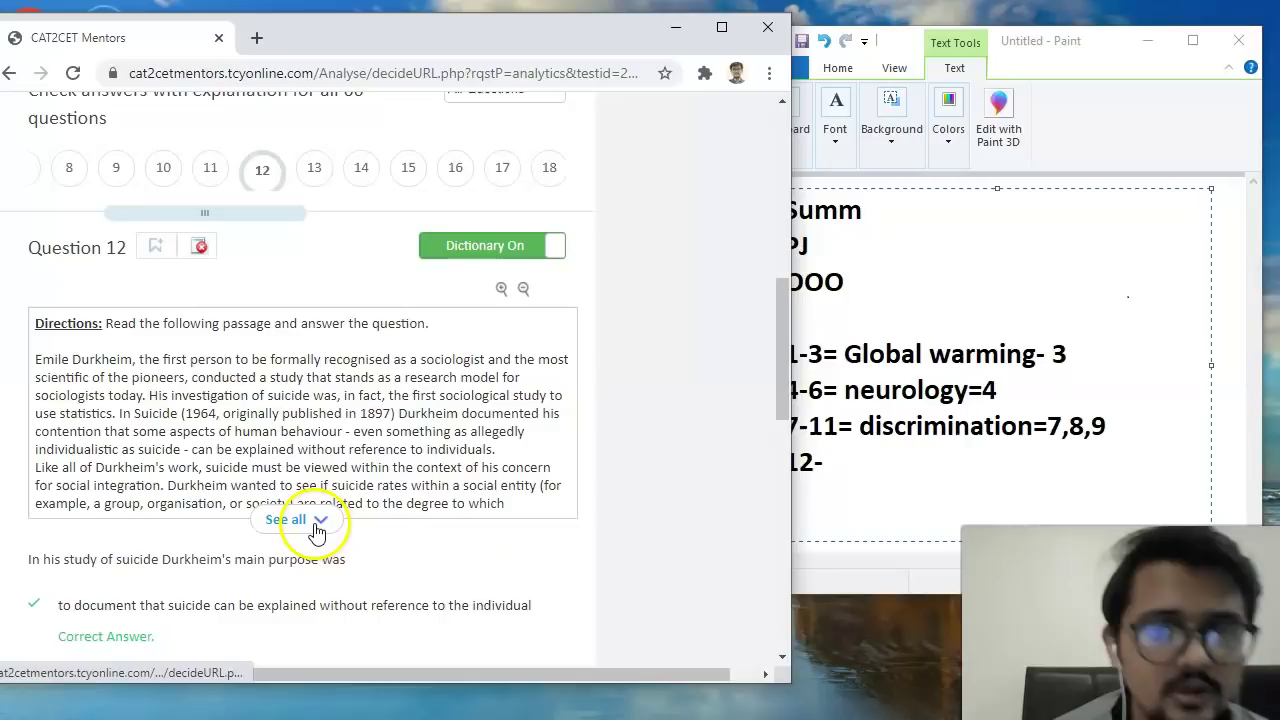
{"action": "left_click", "coordinate": [318, 530]}
{"action": "scroll", "coordinate": [398, 372], "scroll_direction": "up", "scroll_amount": 3}
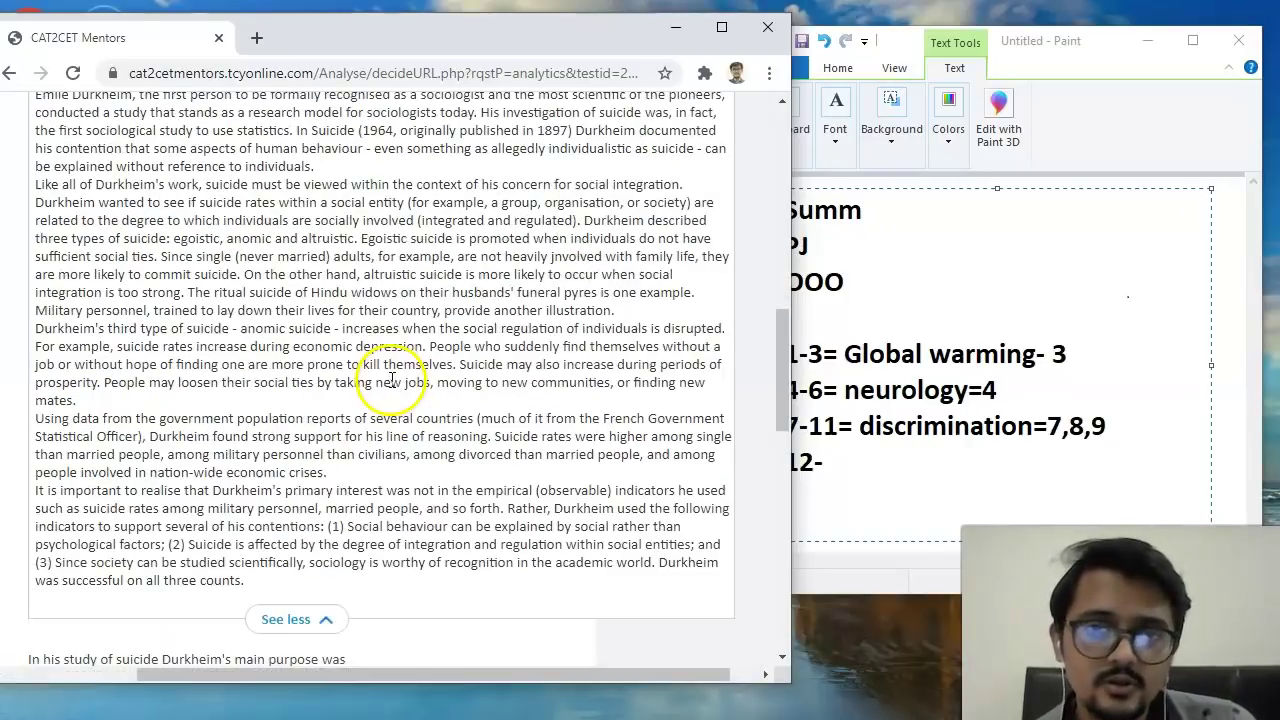
{"action": "scroll", "coordinate": [391, 378], "scroll_direction": "down", "scroll_amount": 1}
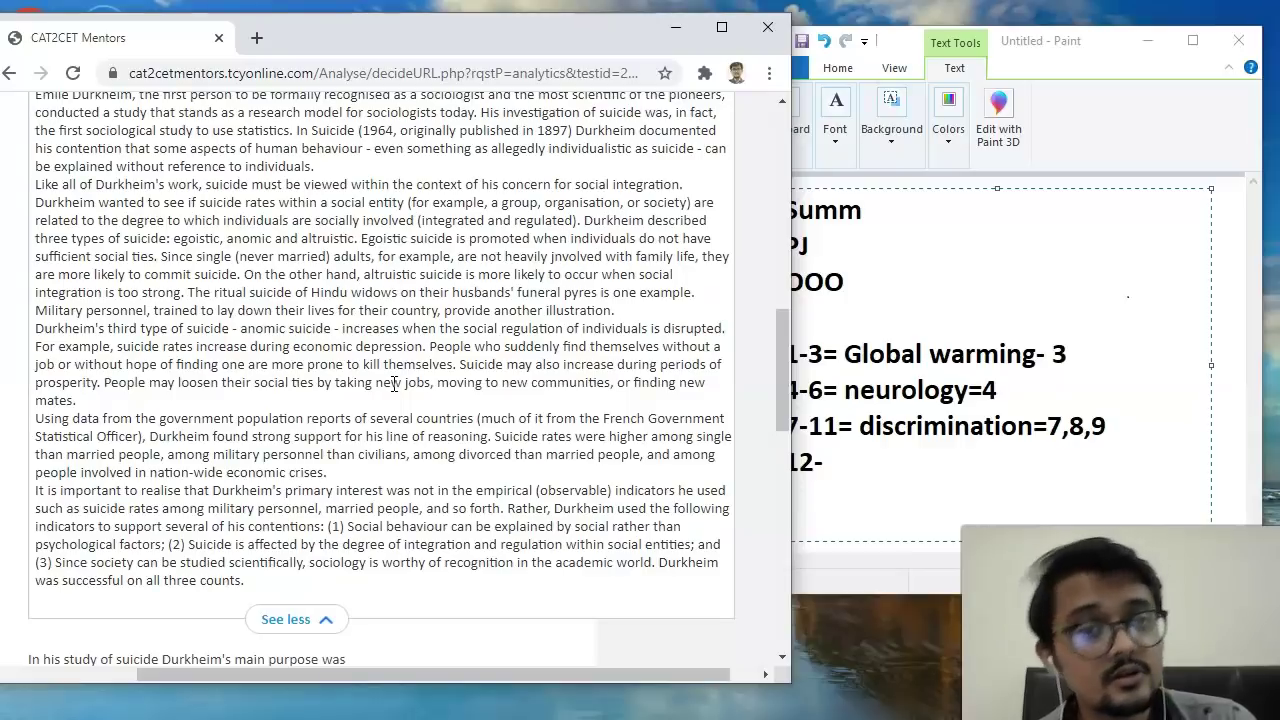
{"action": "left_click", "coordinate": [396, 410]}
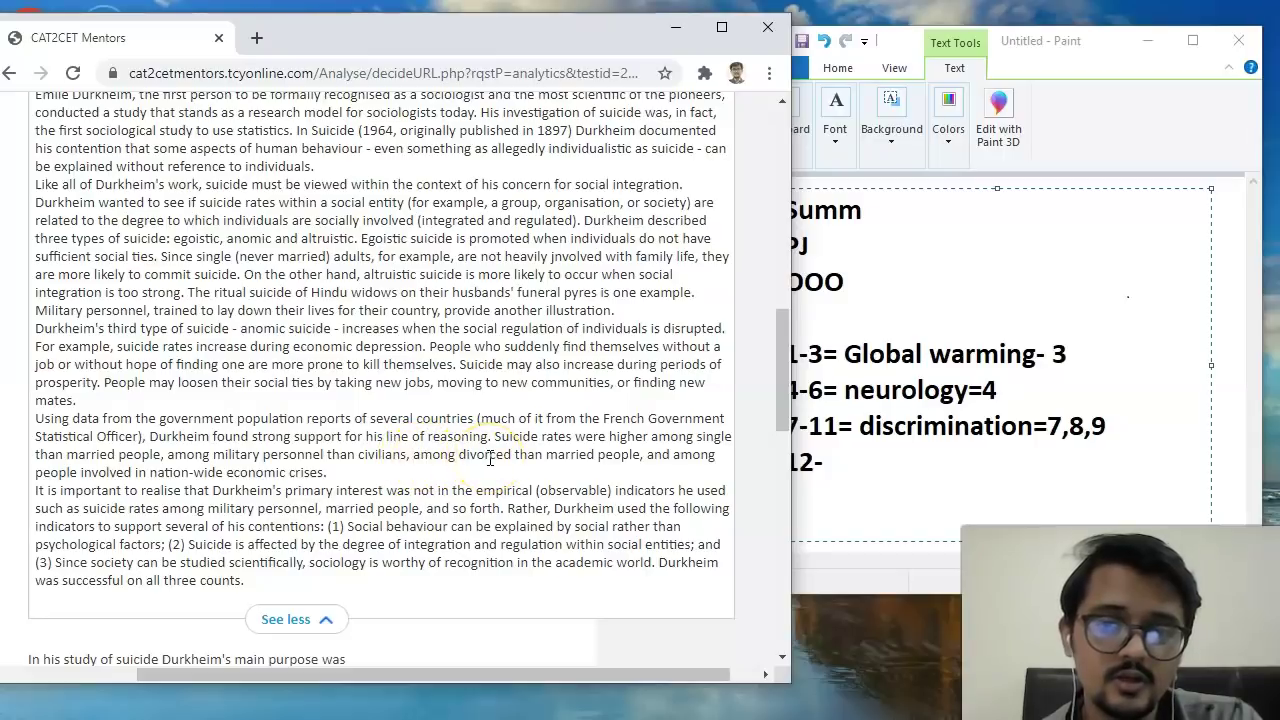
{"action": "scroll", "coordinate": [490, 459], "scroll_direction": "up", "scroll_amount": 1}
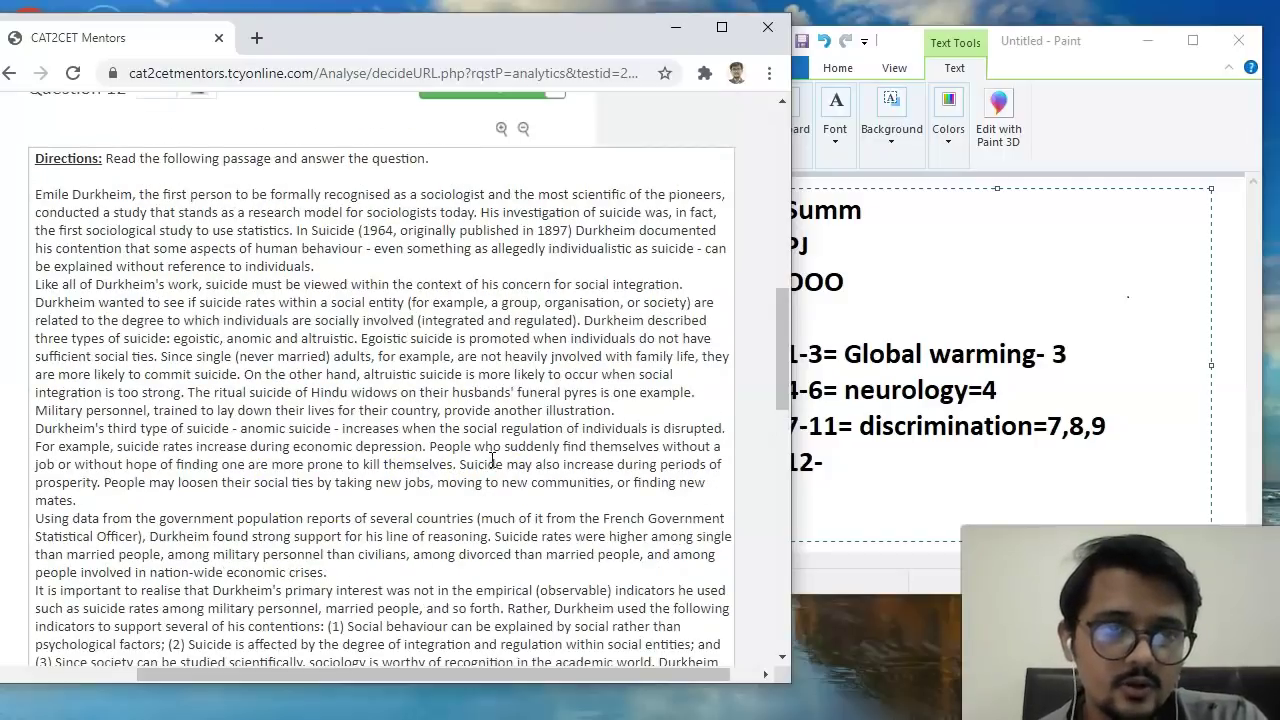
{"action": "scroll", "coordinate": [548, 385], "scroll_direction": "down", "scroll_amount": 1}
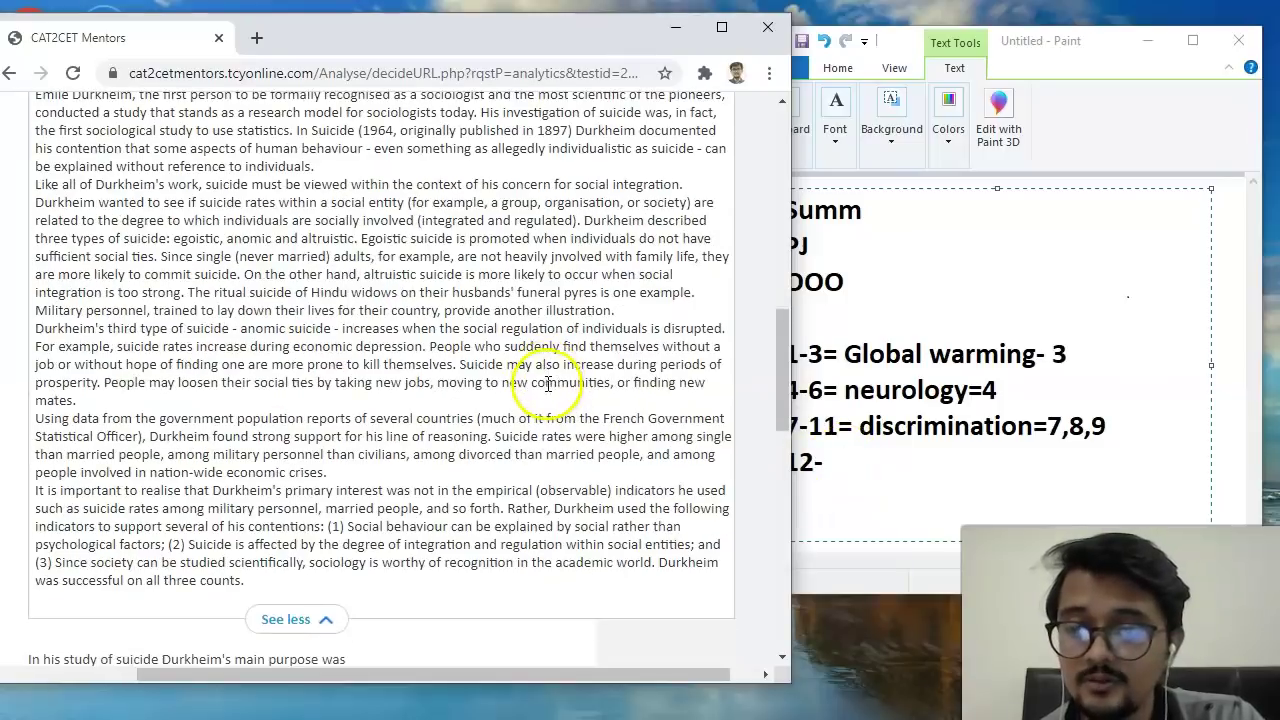
{"action": "scroll", "coordinate": [555, 383], "scroll_direction": "down", "scroll_amount": 1}
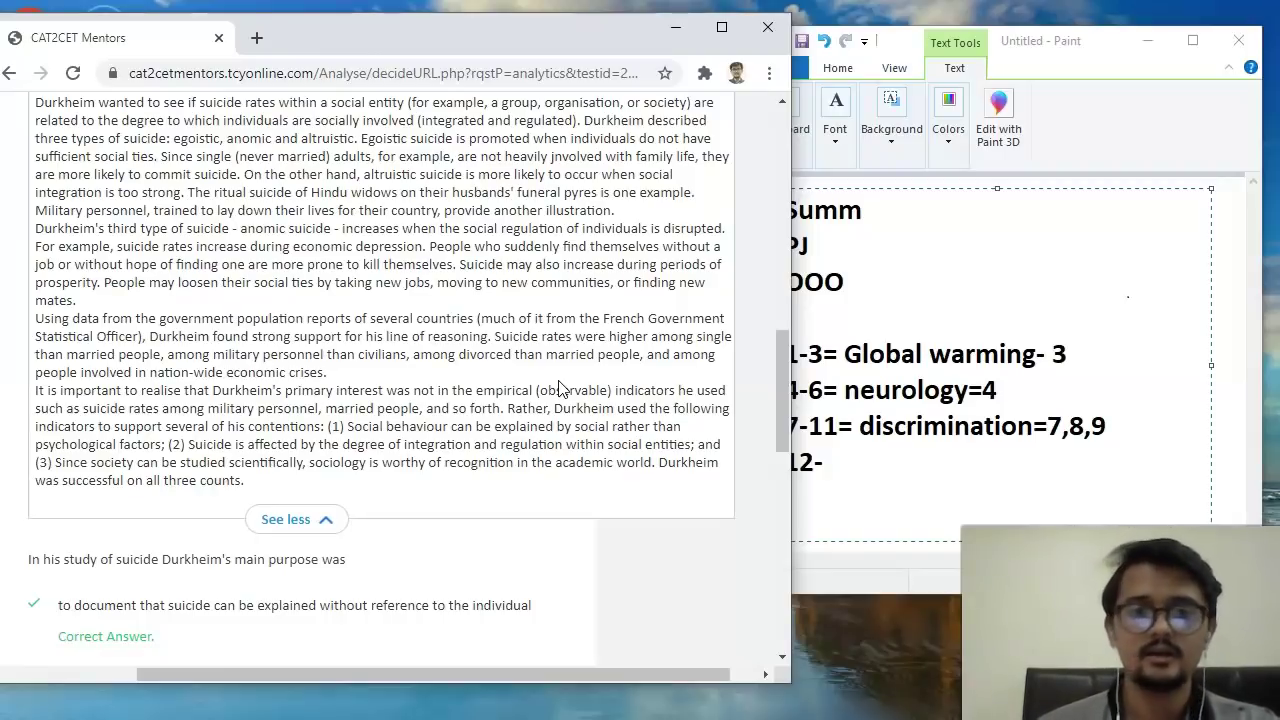
Skim Question 12's passage, then check Questions 13 to 16 for the end of the Durkheim passage and return to Question 15.
{"action": "scroll", "coordinate": [560, 388], "scroll_direction": "up", "scroll_amount": 2}
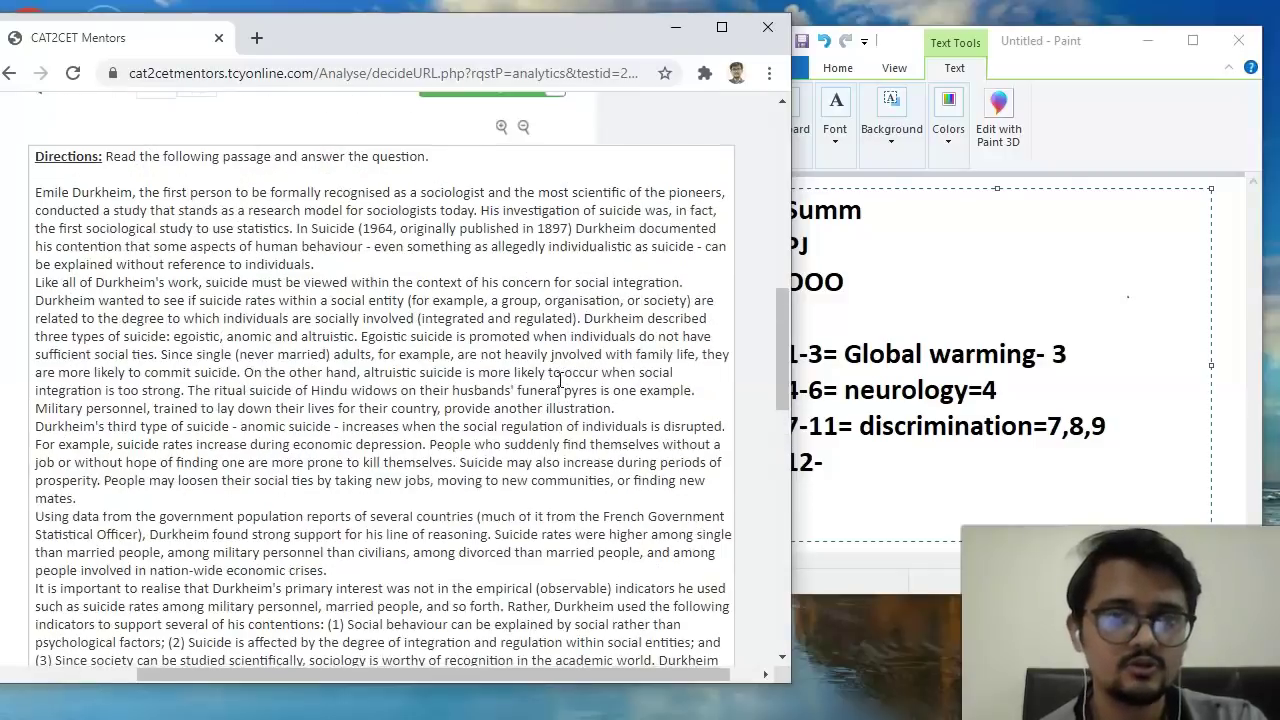
{"action": "scroll", "coordinate": [560, 384], "scroll_direction": "down", "scroll_amount": 3}
{"action": "scroll", "coordinate": [560, 385], "scroll_direction": "up", "scroll_amount": 5}
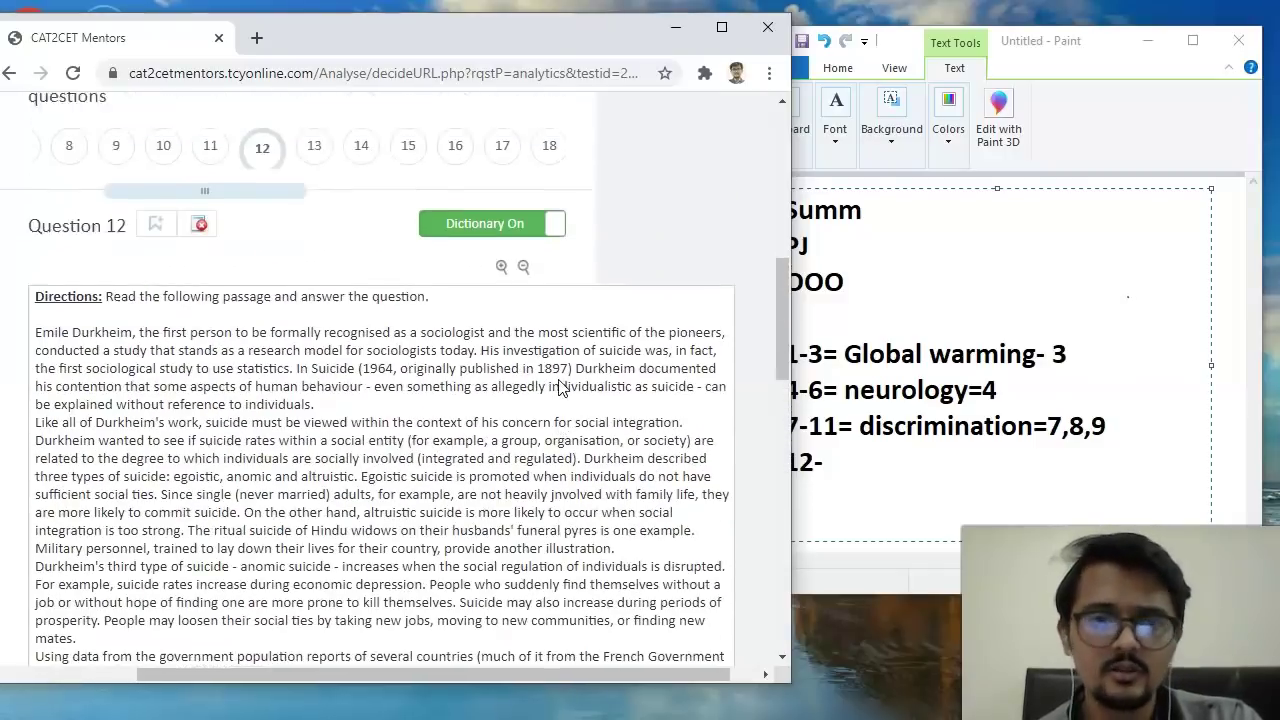
{"action": "left_click", "coordinate": [328, 212]}
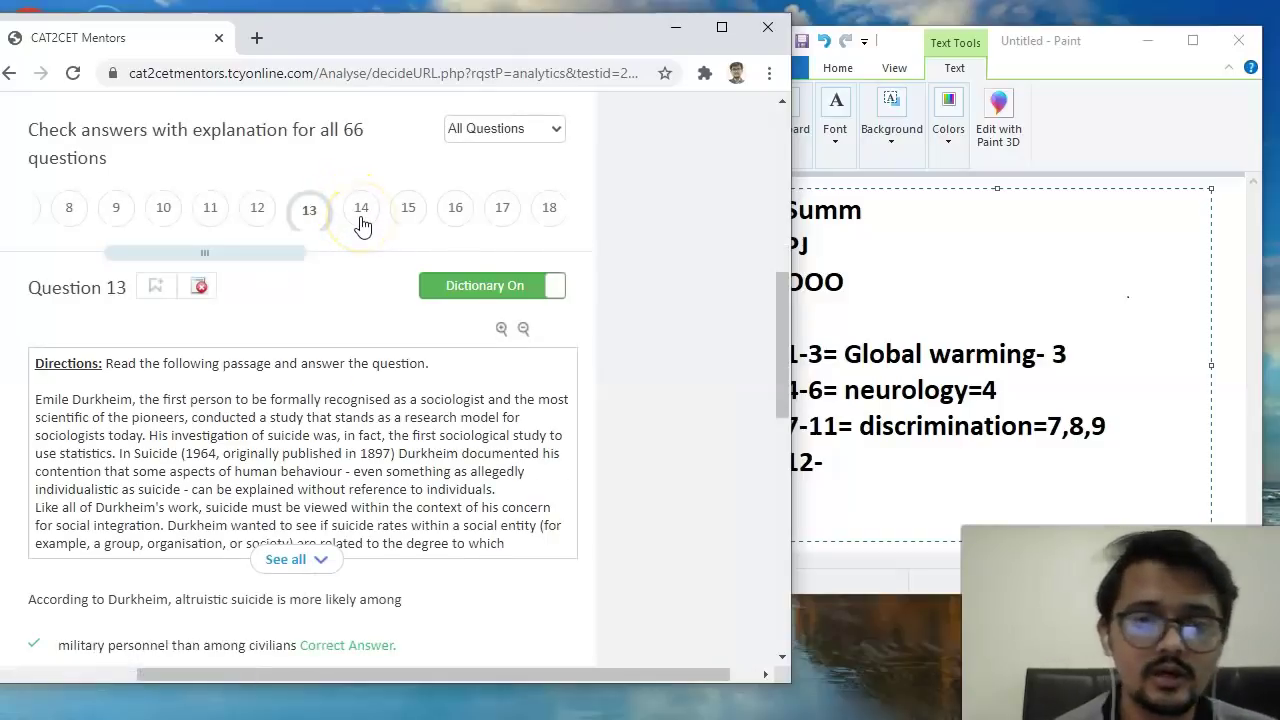
{"action": "left_click", "coordinate": [362, 224]}
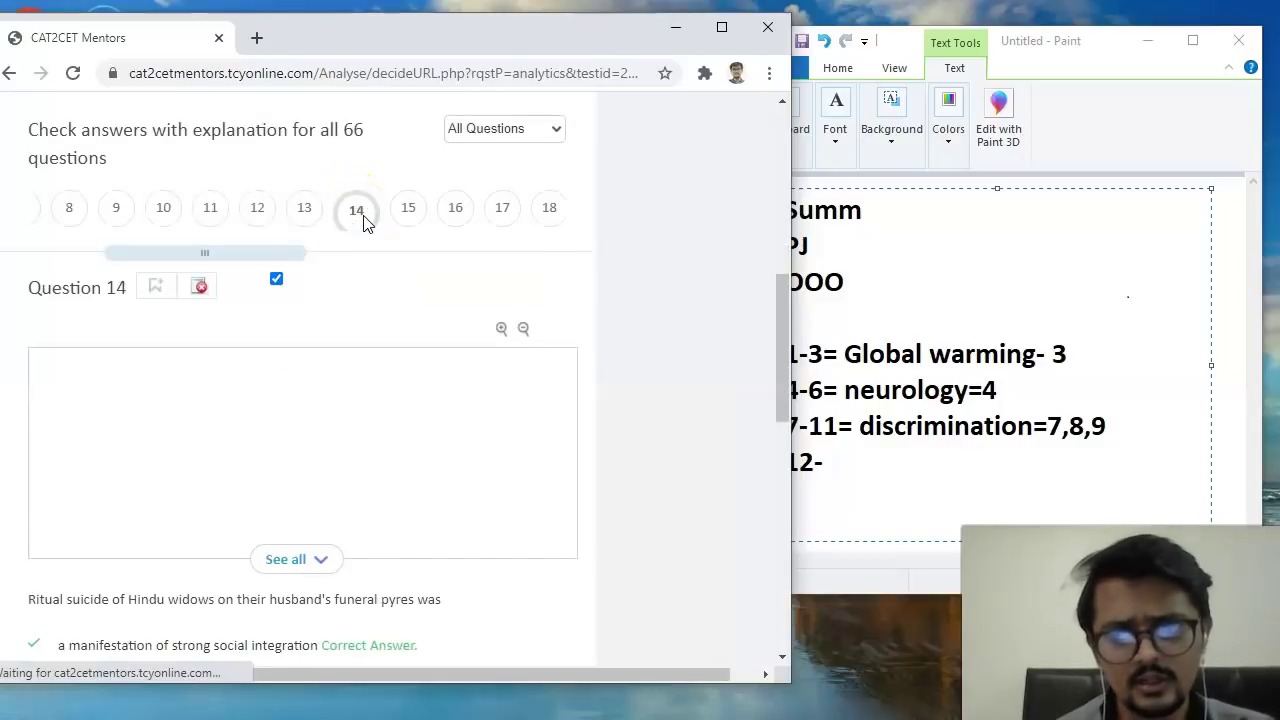
{"action": "left_click", "coordinate": [410, 214]}
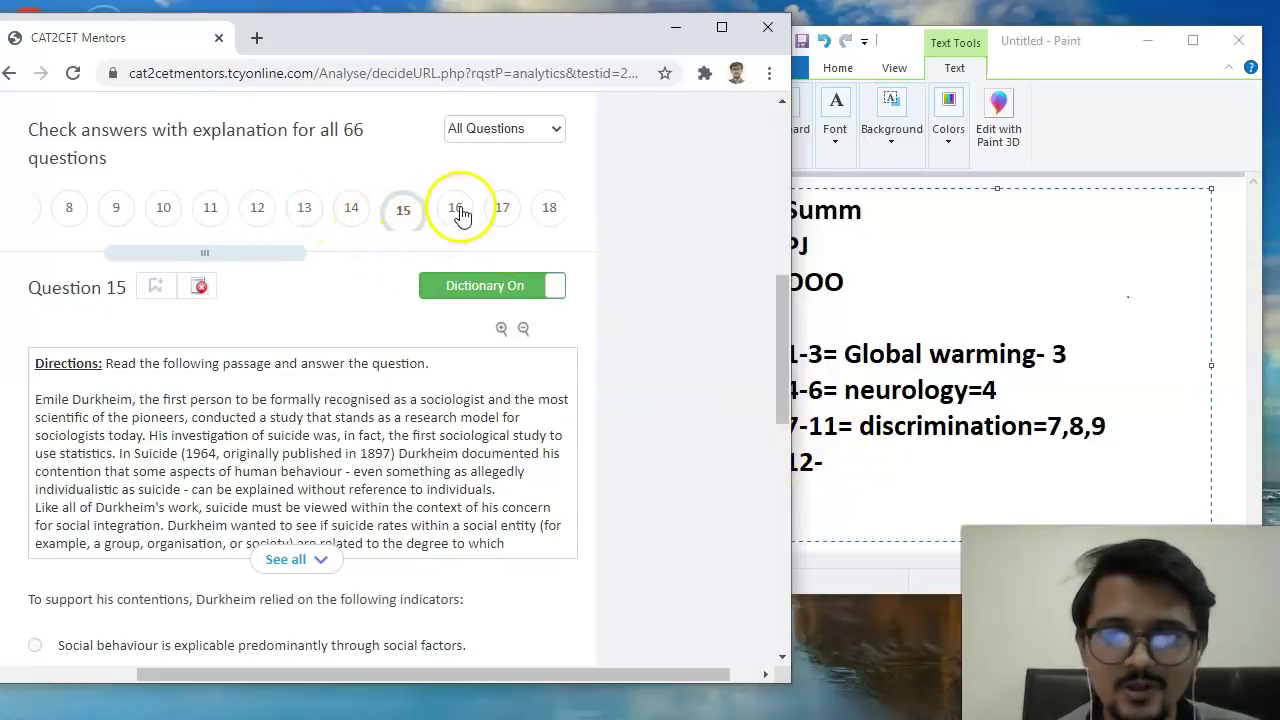
{"action": "left_click", "coordinate": [457, 210]}
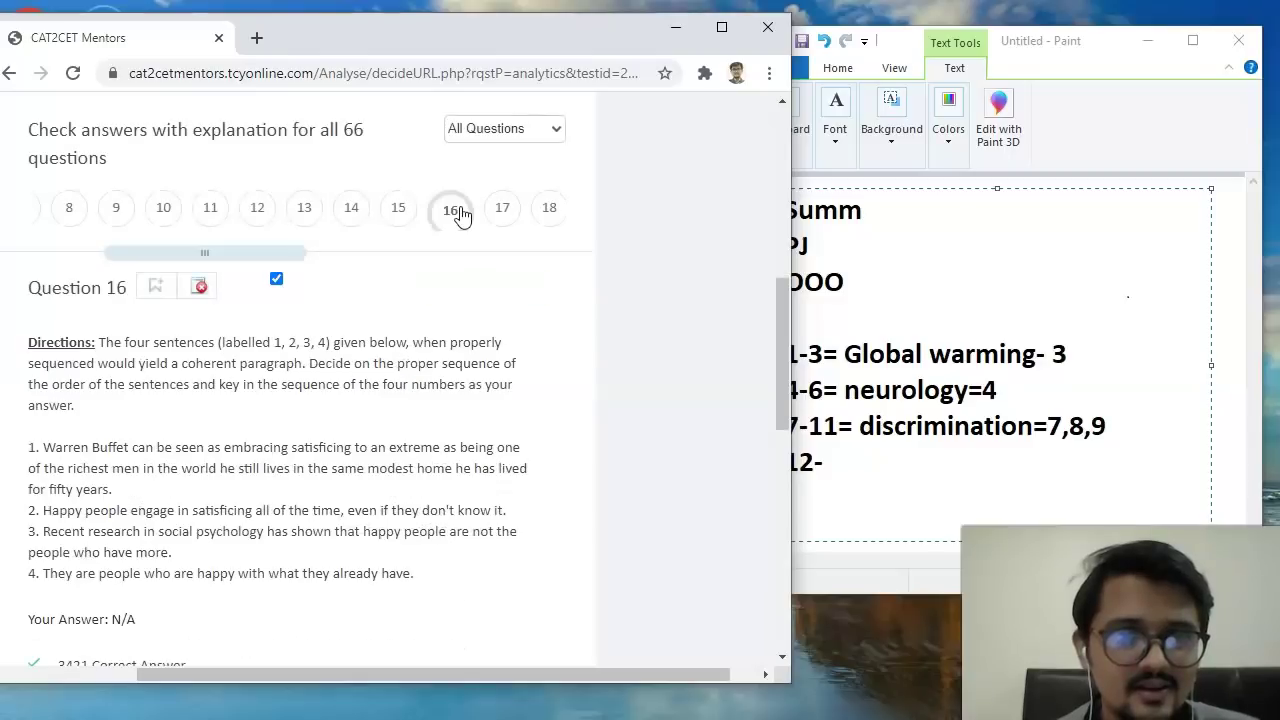
{"action": "left_click", "coordinate": [403, 209]}
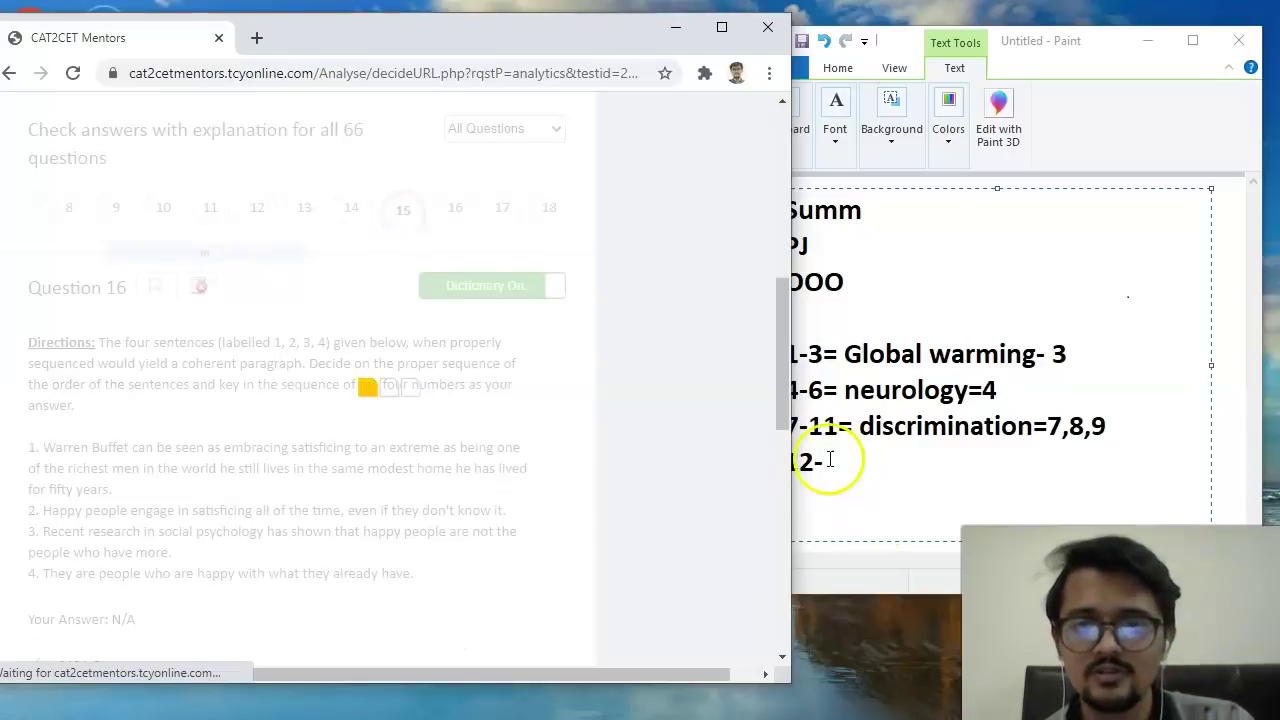
Complete the range and topic on the last line of the Paint notes so it reads "12-15=suicide=".
{"action": "left_click", "coordinate": [830, 459]}
{"action": "type", "text": "15"}
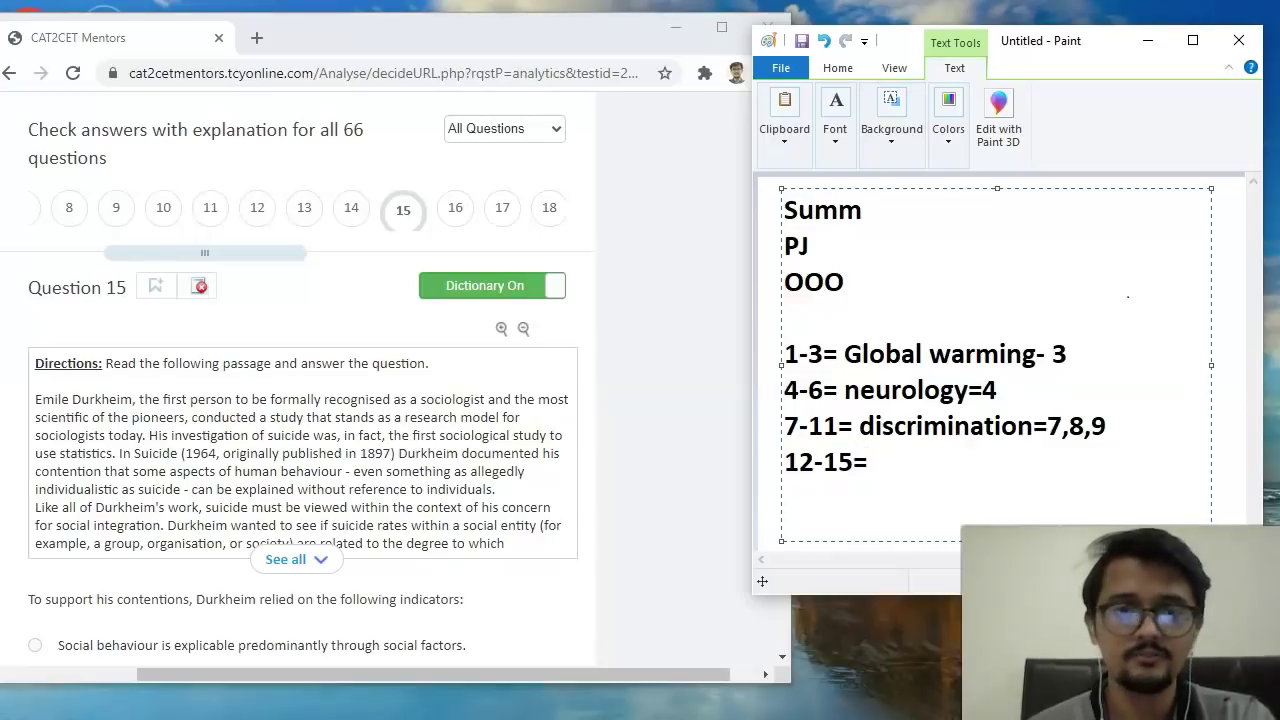
{"action": "type", "text": "=soci"}
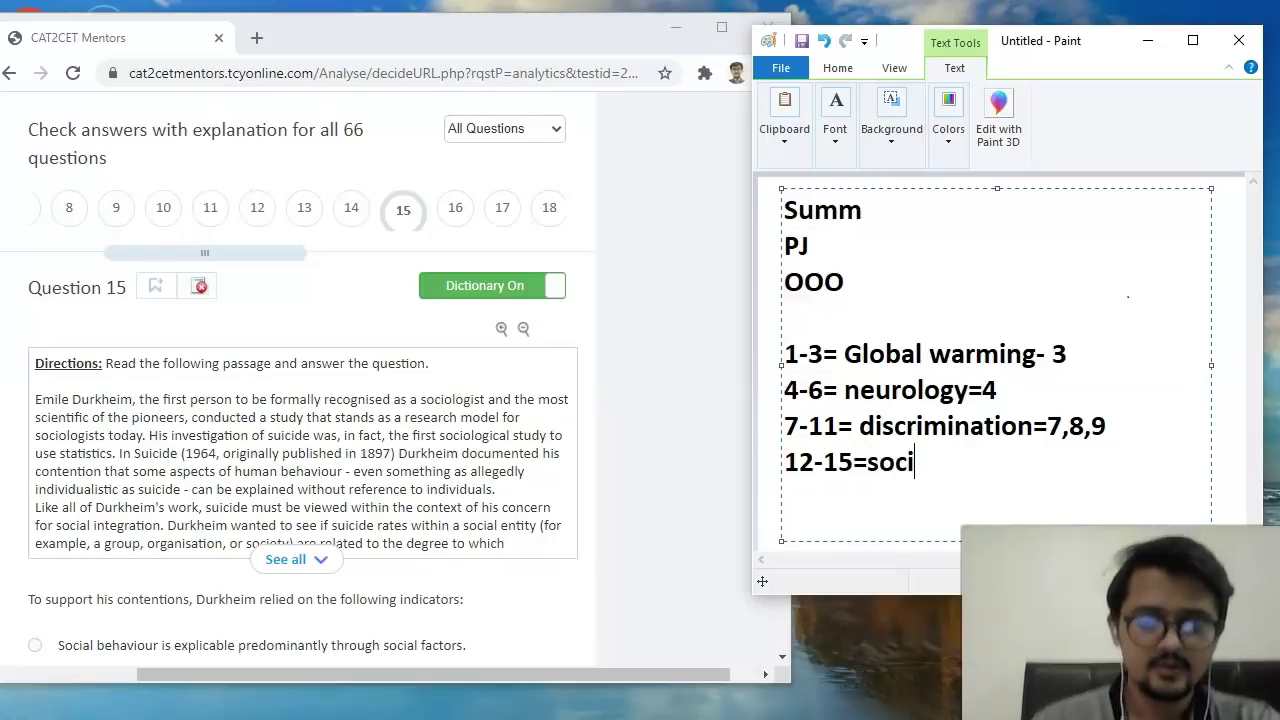
{"action": "key", "text": "BackSpace"}
{"action": "key", "text": "BackSpace"}
{"action": "key", "text": "BackSpace"}
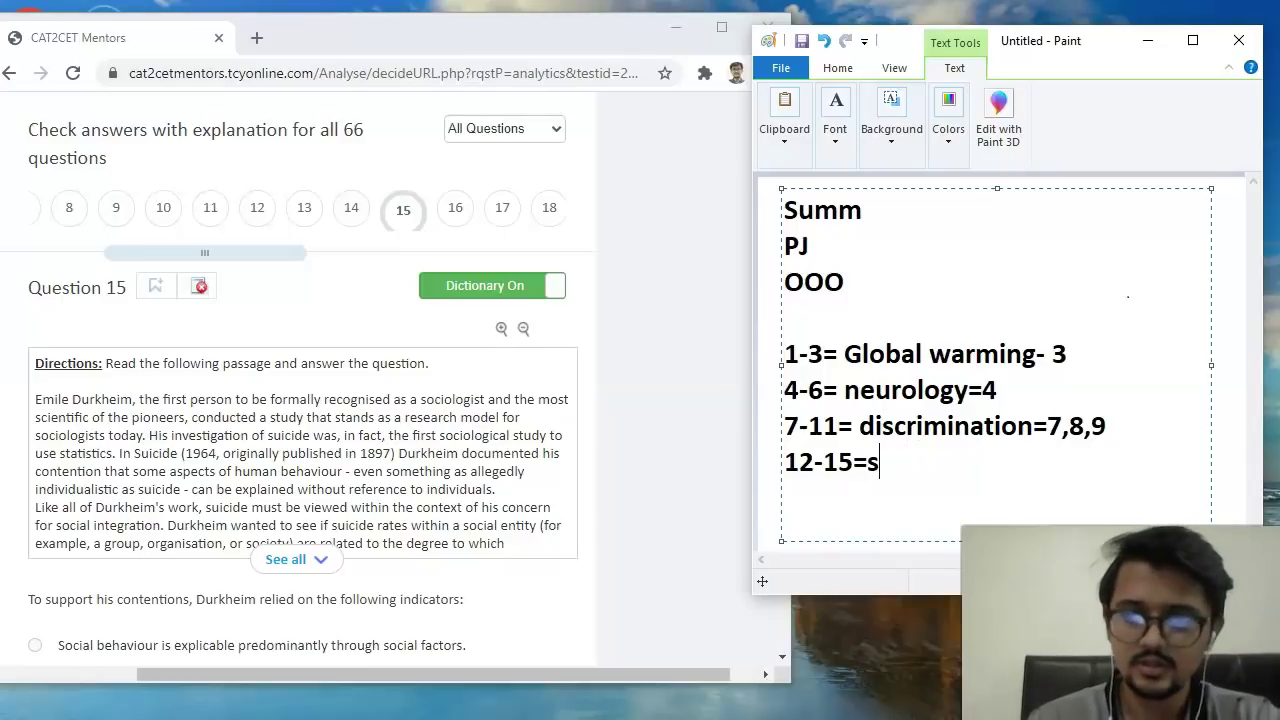
{"action": "type", "text": "uicide="}
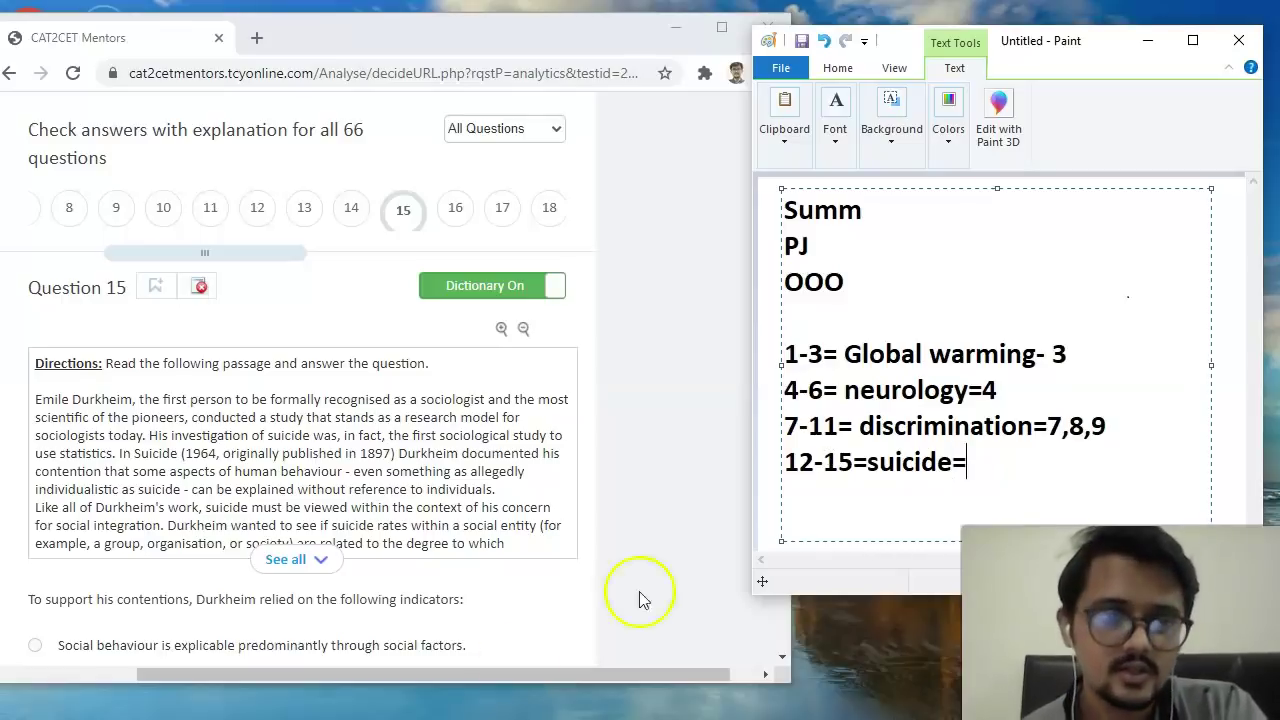
Reopen Question 12 in the browser, examine its main-purpose answer options, and add "12," to the suicide line in Paint.
{"action": "scroll", "coordinate": [463, 471], "scroll_direction": "down", "scroll_amount": 3}
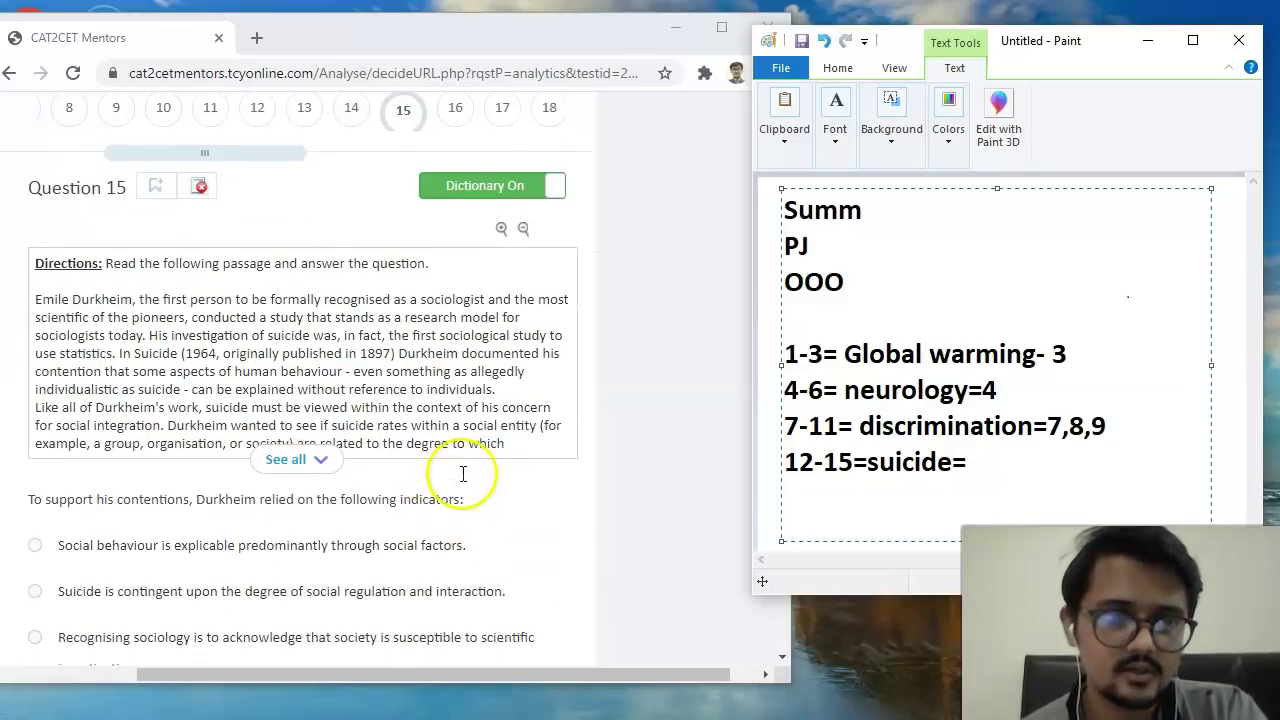
{"action": "scroll", "coordinate": [463, 480], "scroll_direction": "up", "scroll_amount": 3}
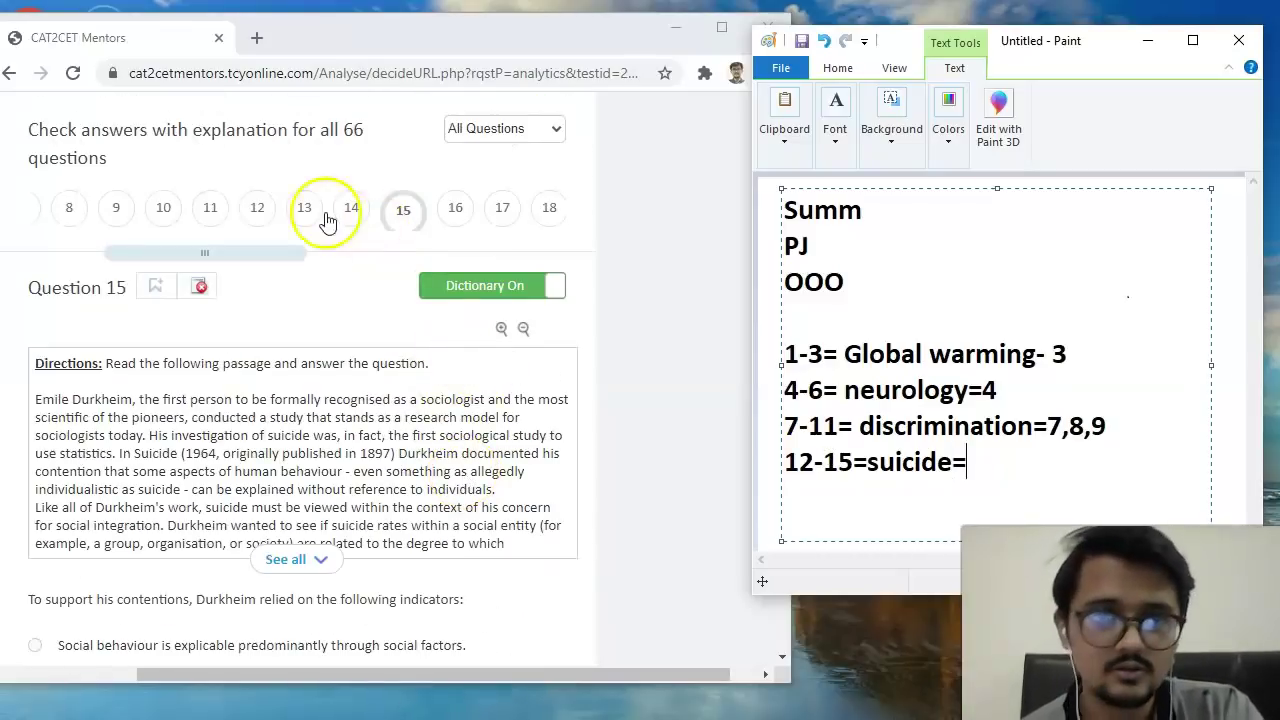
{"action": "left_click", "coordinate": [258, 210]}
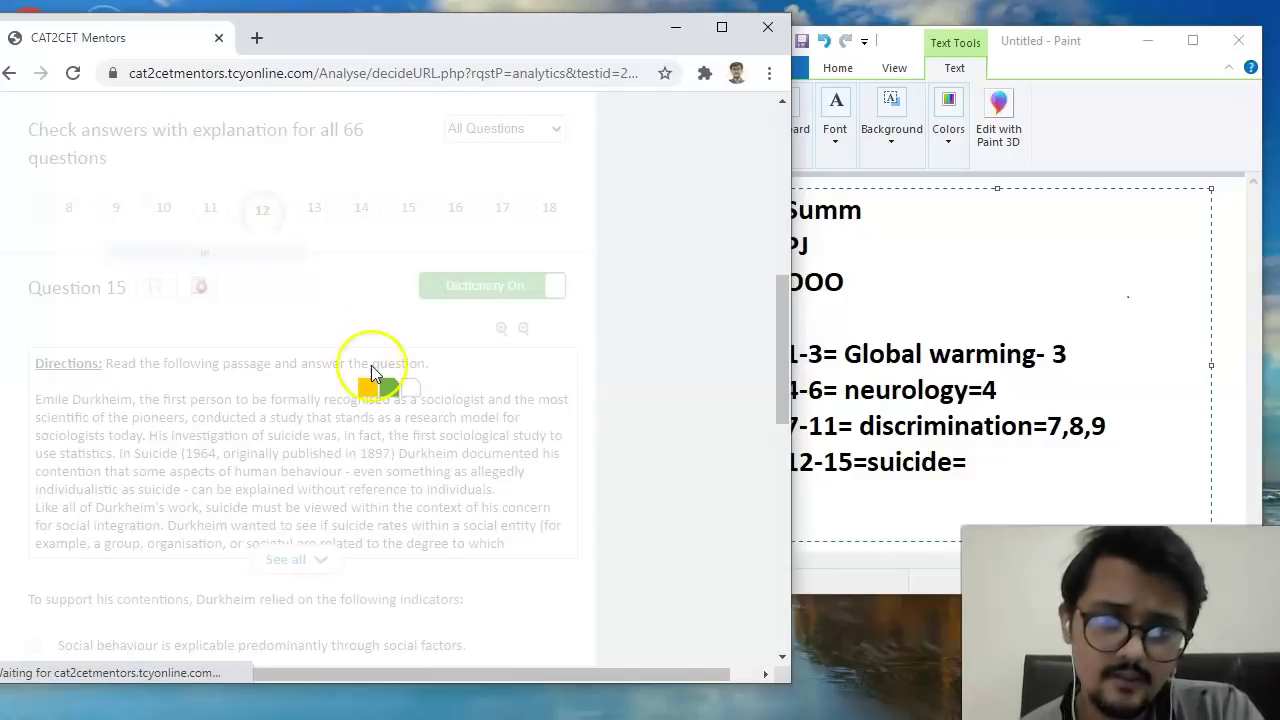
{"action": "scroll", "coordinate": [370, 374], "scroll_direction": "down", "scroll_amount": 3}
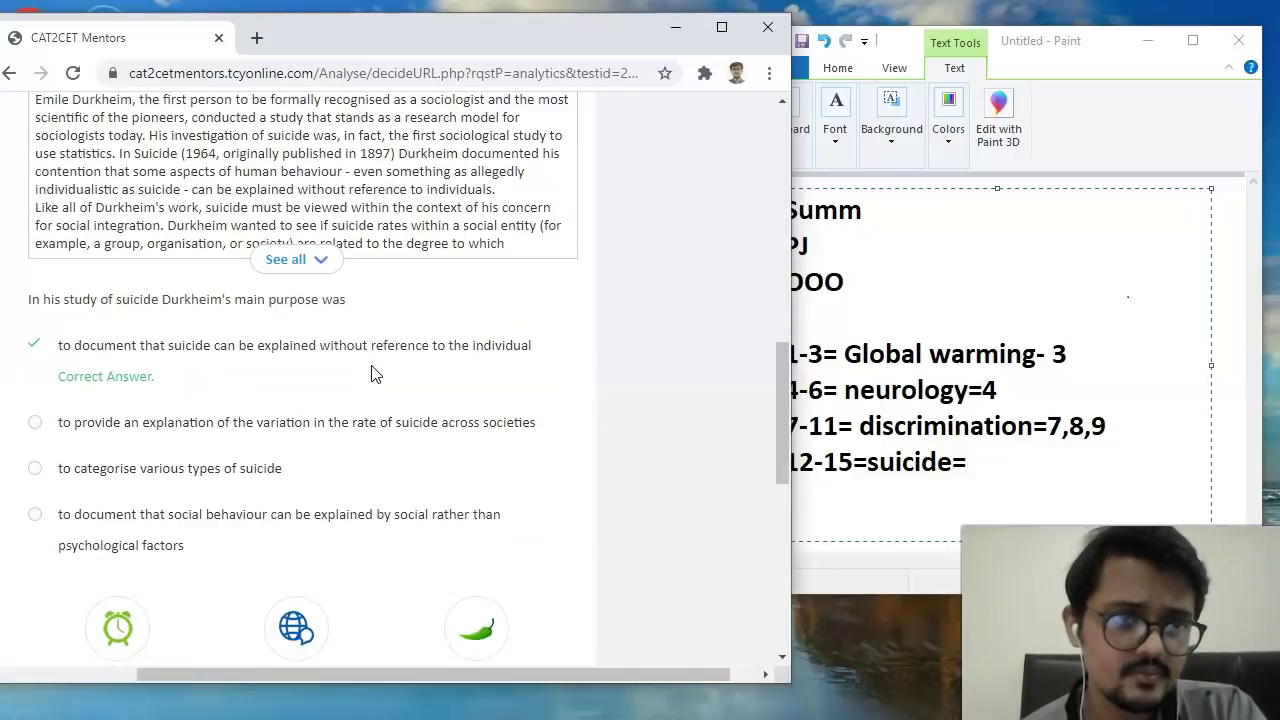
{"action": "left_click", "coordinate": [381, 338]}
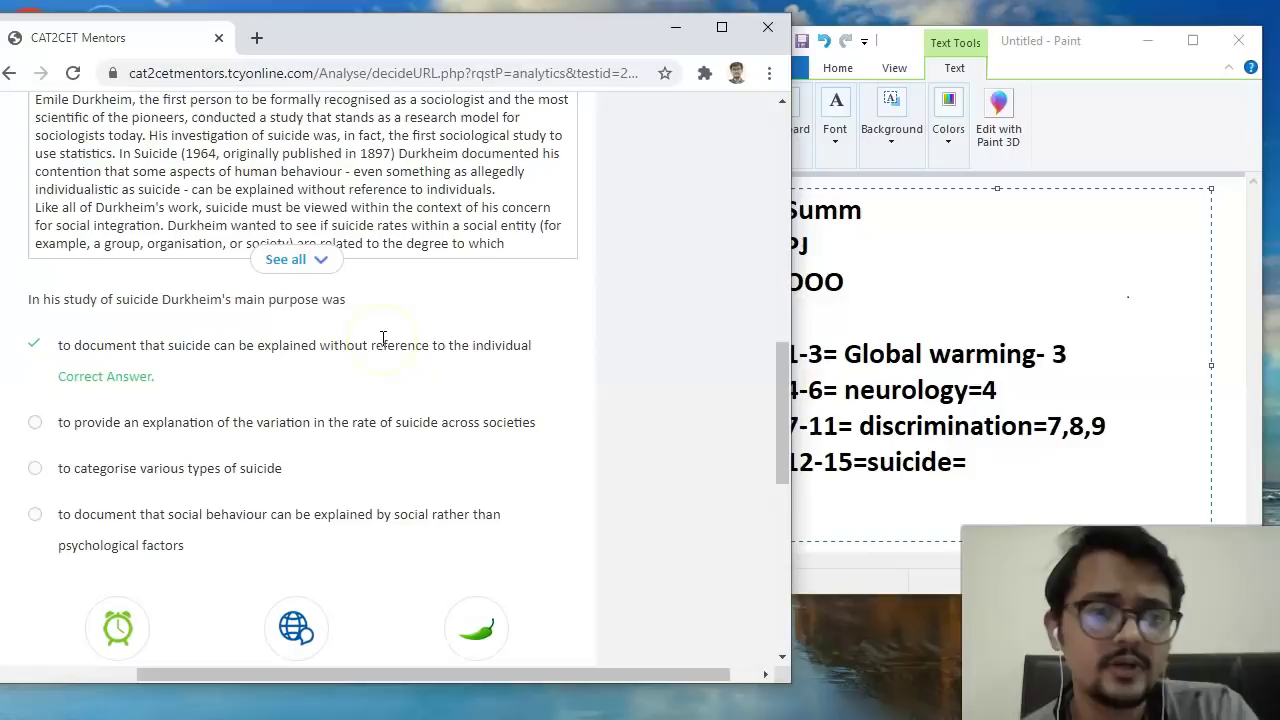
{"action": "scroll", "coordinate": [383, 338], "scroll_direction": "up", "scroll_amount": 2}
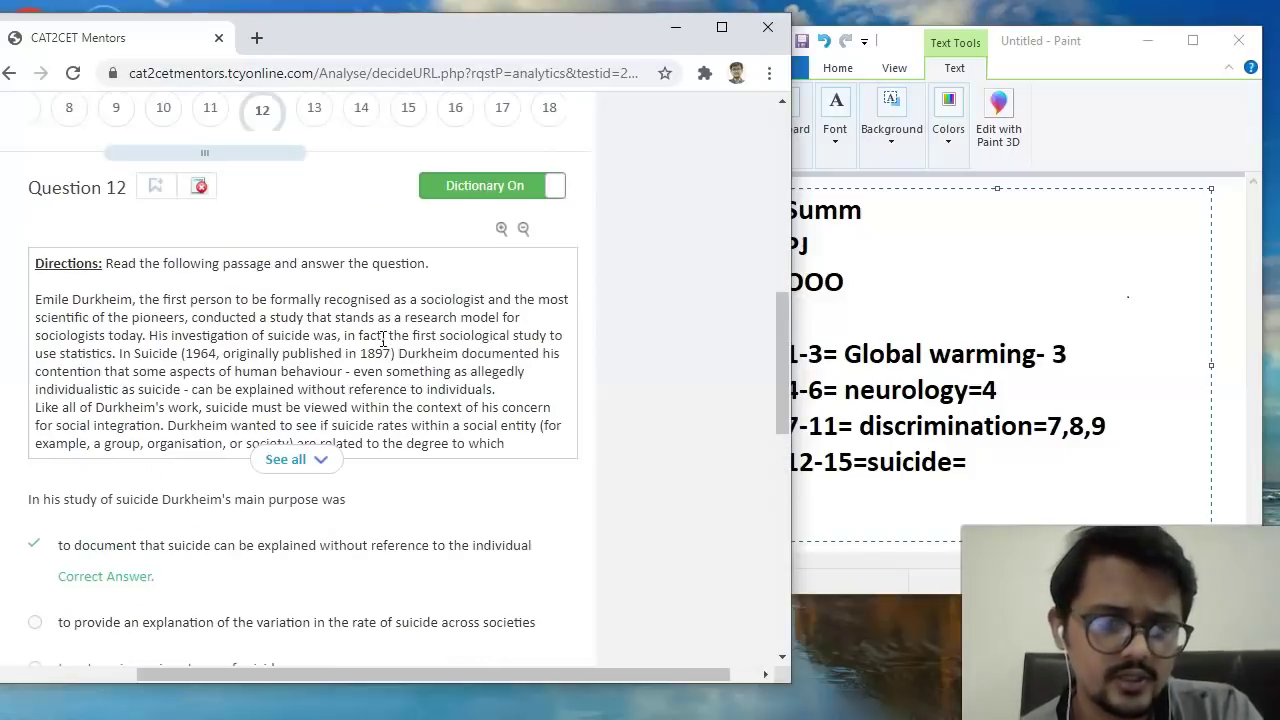
{"action": "scroll", "coordinate": [381, 343], "scroll_direction": "down", "scroll_amount": 1}
{"action": "scroll", "coordinate": [381, 343], "scroll_direction": "up", "scroll_amount": 1}
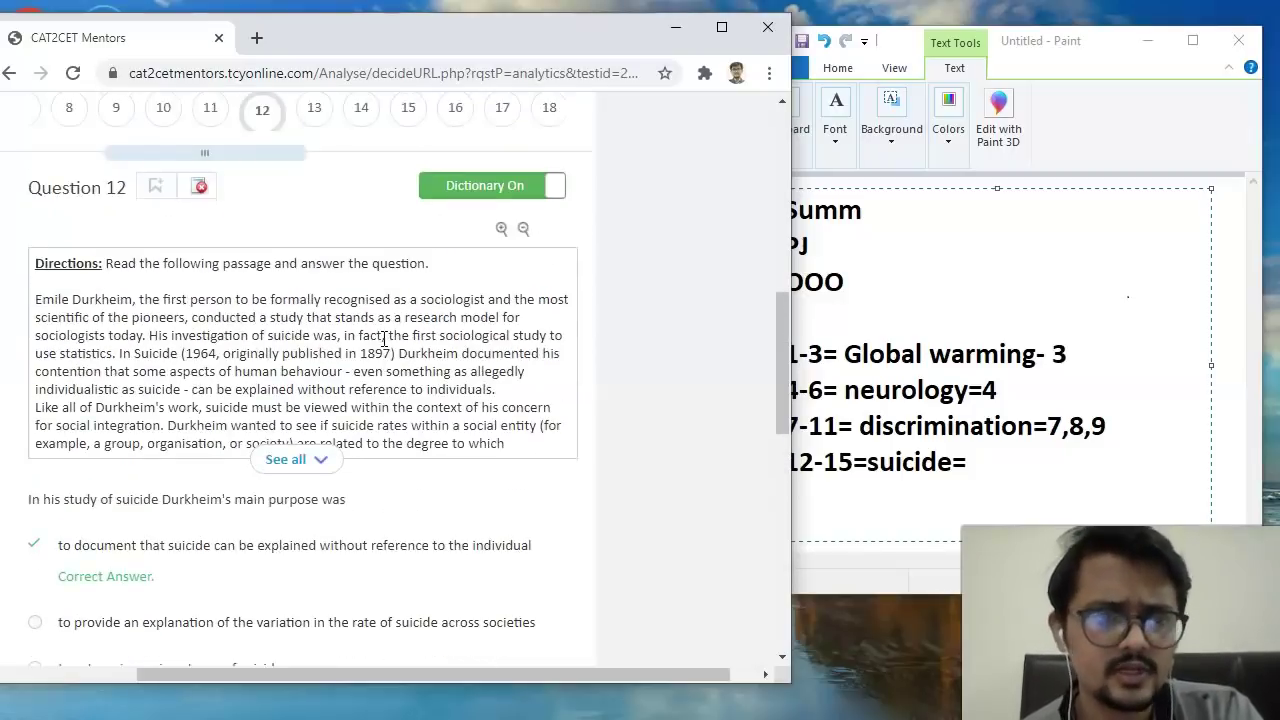
{"action": "scroll", "coordinate": [381, 343], "scroll_direction": "down", "scroll_amount": 2}
{"action": "left_click", "coordinate": [195, 388]}
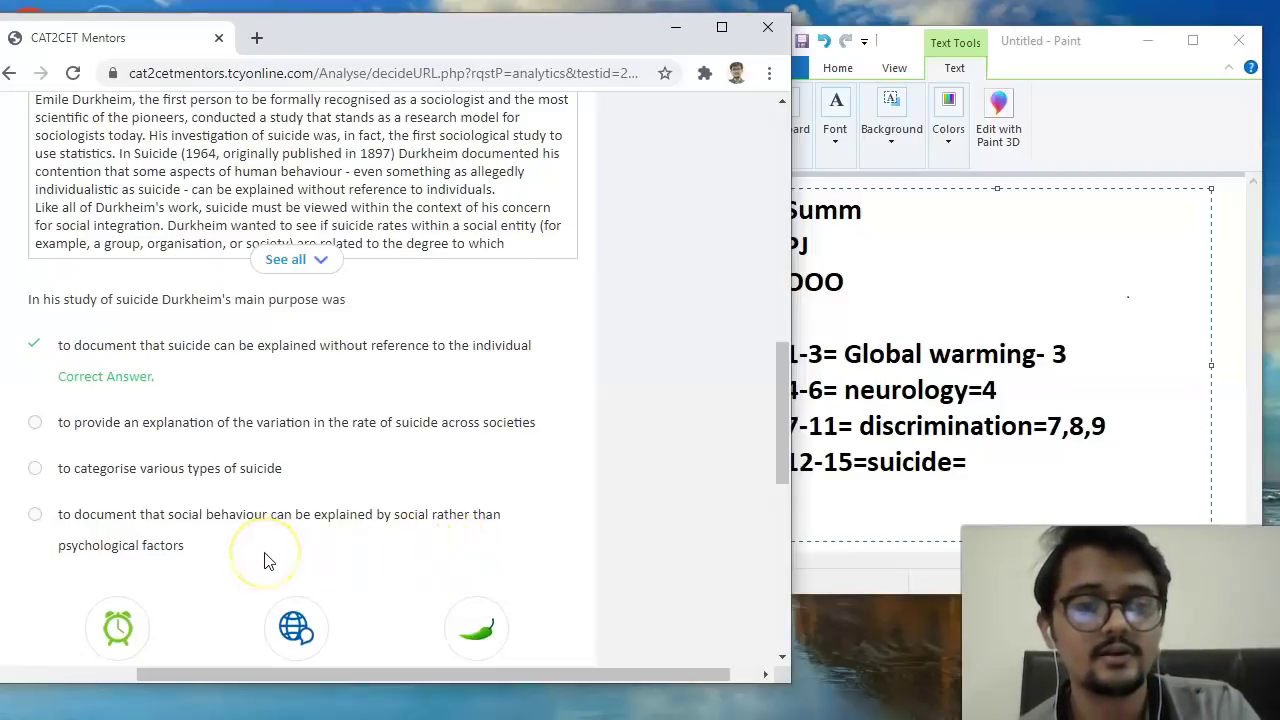
{"action": "scroll", "coordinate": [337, 443], "scroll_direction": "up", "scroll_amount": 1}
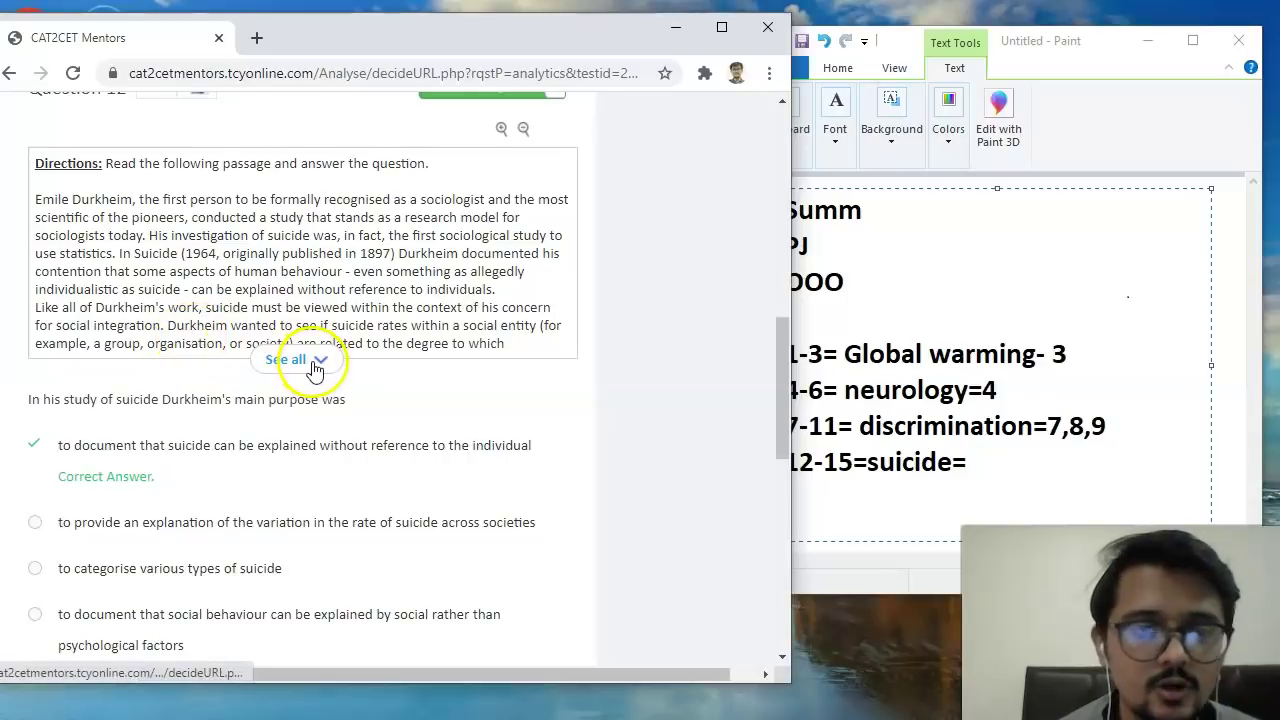
{"action": "scroll", "coordinate": [272, 420], "scroll_direction": "down", "scroll_amount": 1}
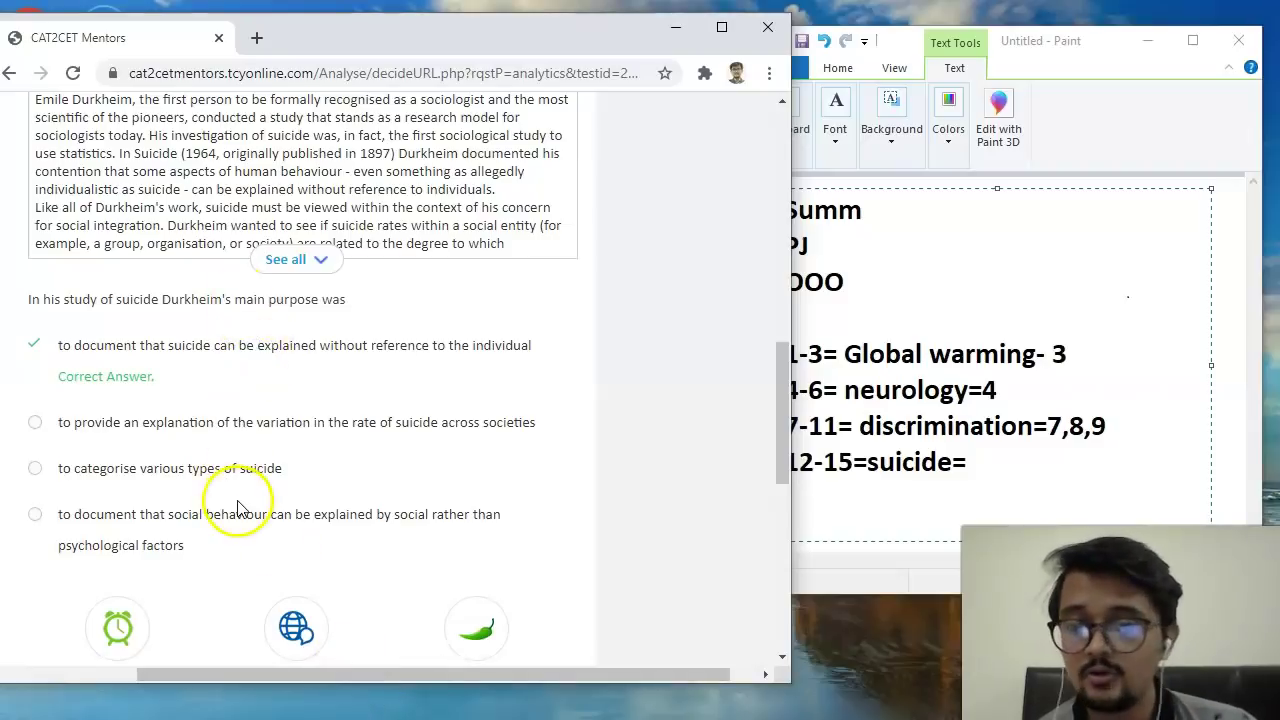
{"action": "left_click", "coordinate": [1003, 462]}
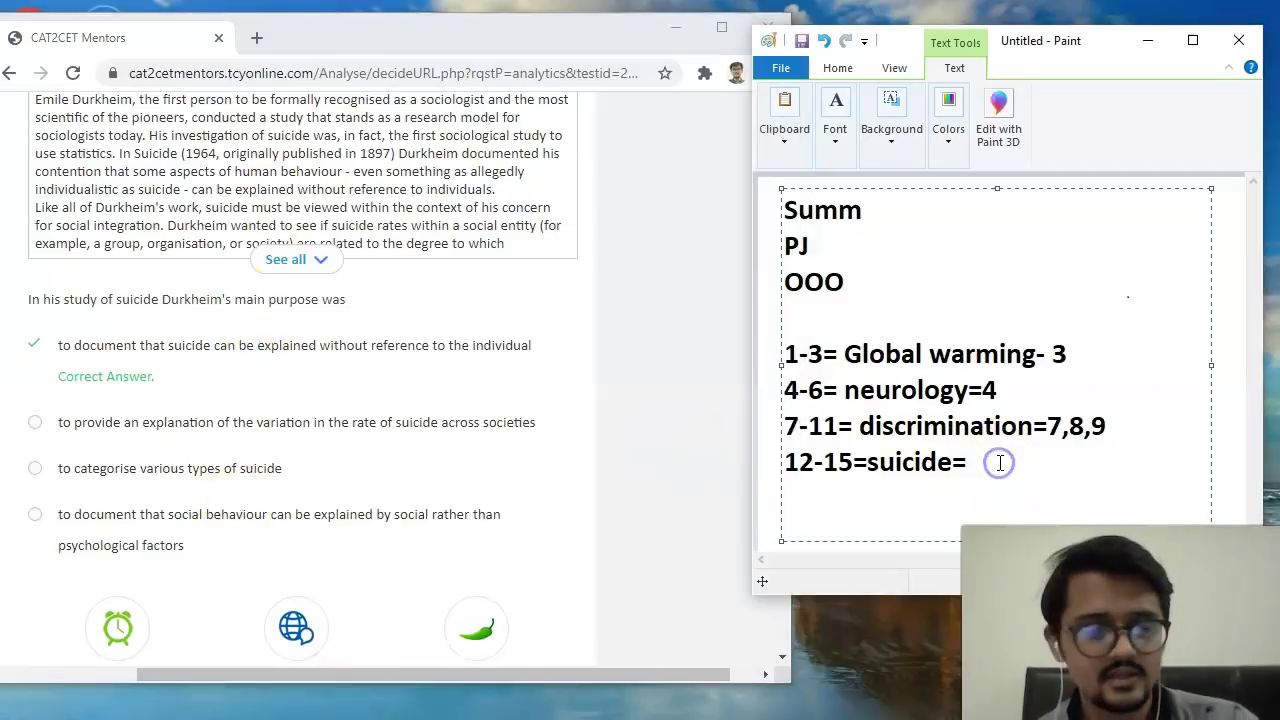
{"action": "type", "text": "12,"}
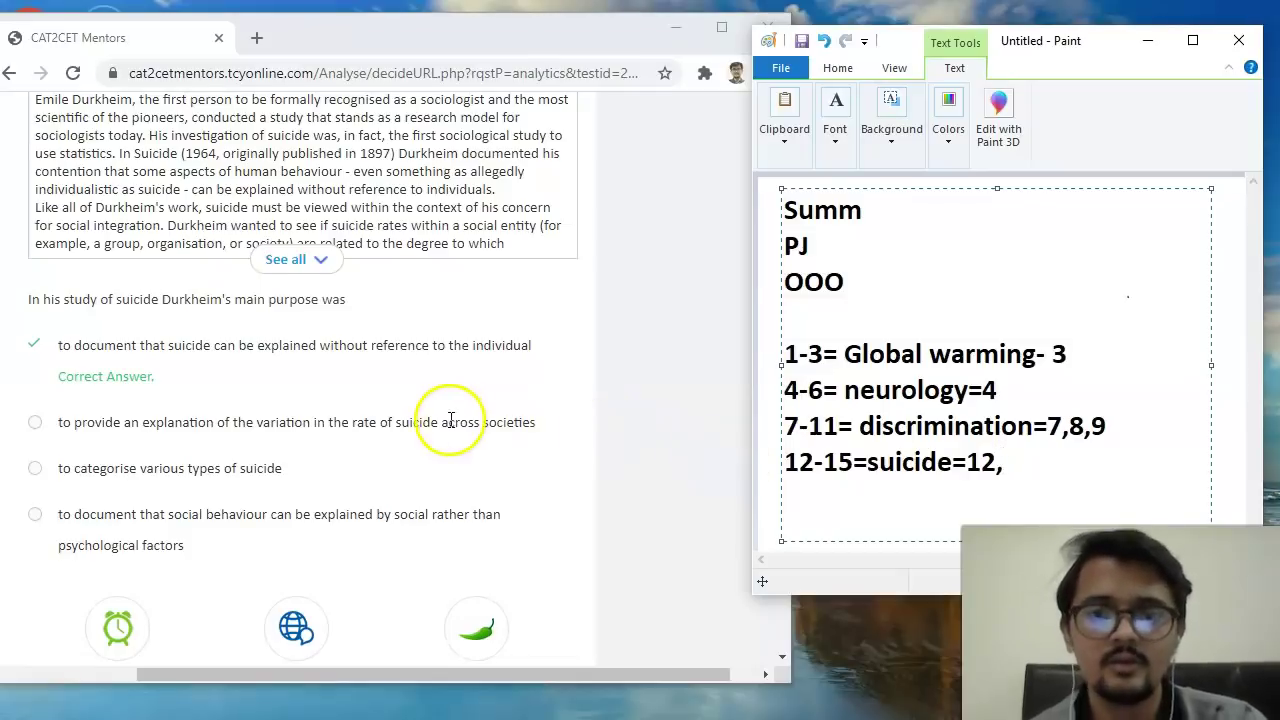
Review Question 13 on altruistic suicide in the browser and append "13," to the suicide line in Paint.
{"action": "scroll", "coordinate": [449, 423], "scroll_direction": "up", "scroll_amount": 3}
{"action": "left_click", "coordinate": [318, 206]}
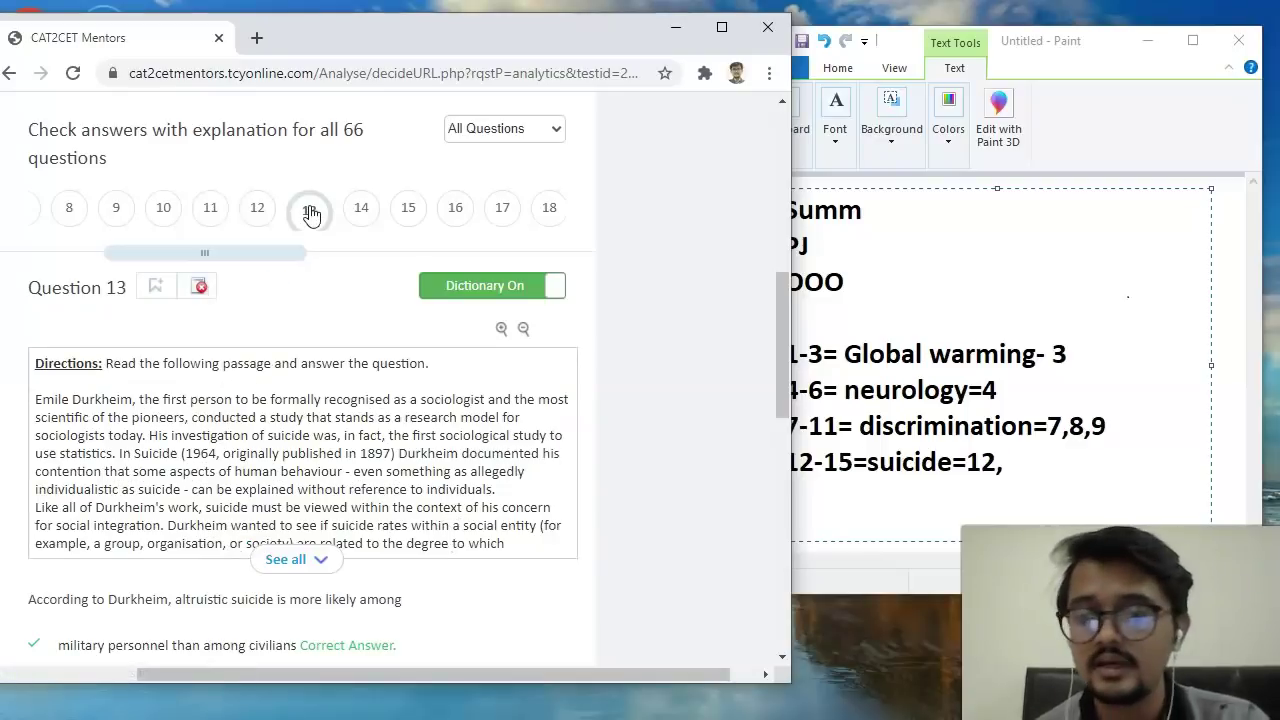
{"action": "scroll", "coordinate": [371, 366], "scroll_direction": "down", "scroll_amount": 1}
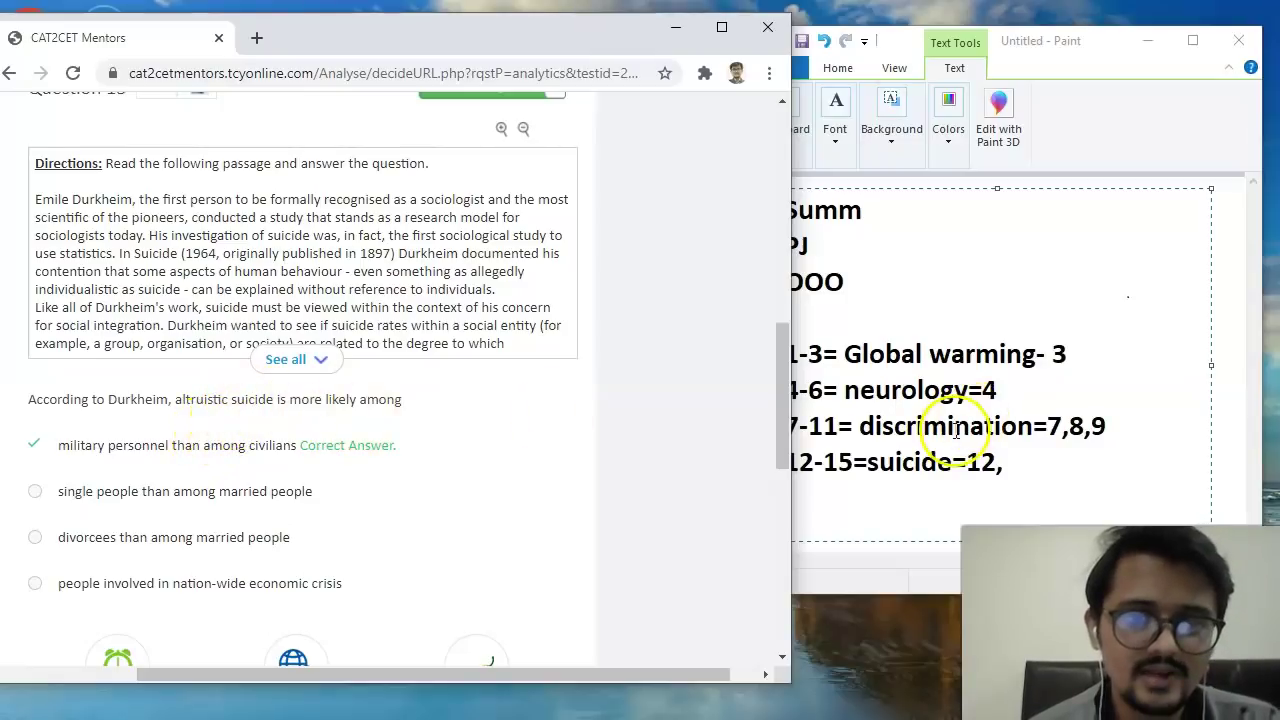
{"action": "left_click", "coordinate": [1029, 472]}
{"action": "type", "text": "13,"}
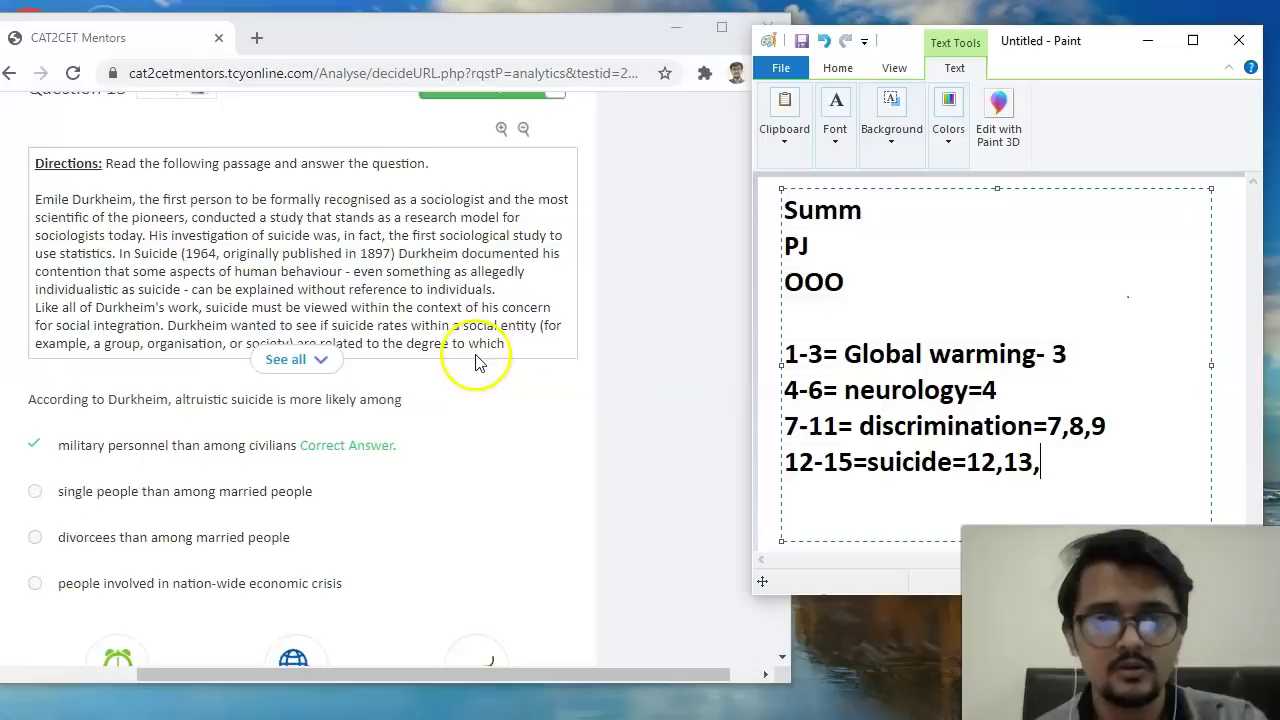
Review Question 14 on ritual suicide in the browser and append "14," to the suicide line in Paint.
{"action": "scroll", "coordinate": [476, 362], "scroll_direction": "up", "scroll_amount": 2}
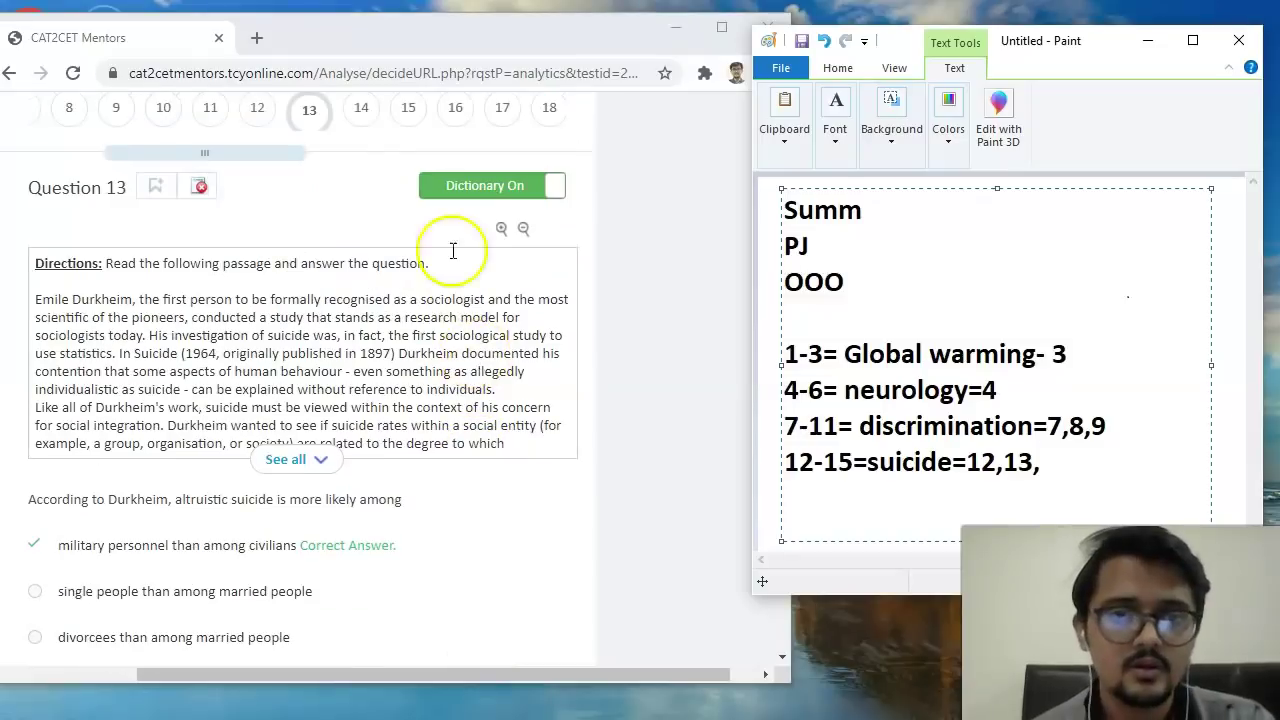
{"action": "left_click", "coordinate": [372, 122]}
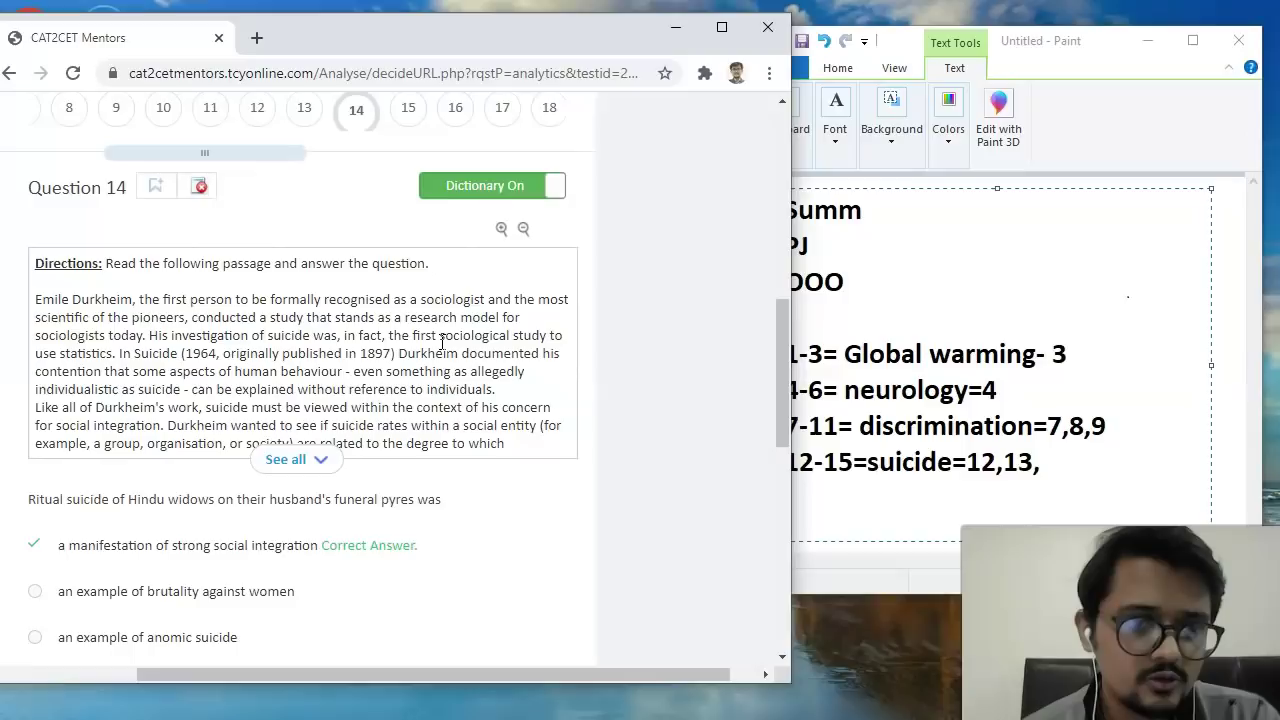
{"action": "left_click", "coordinate": [1022, 449]}
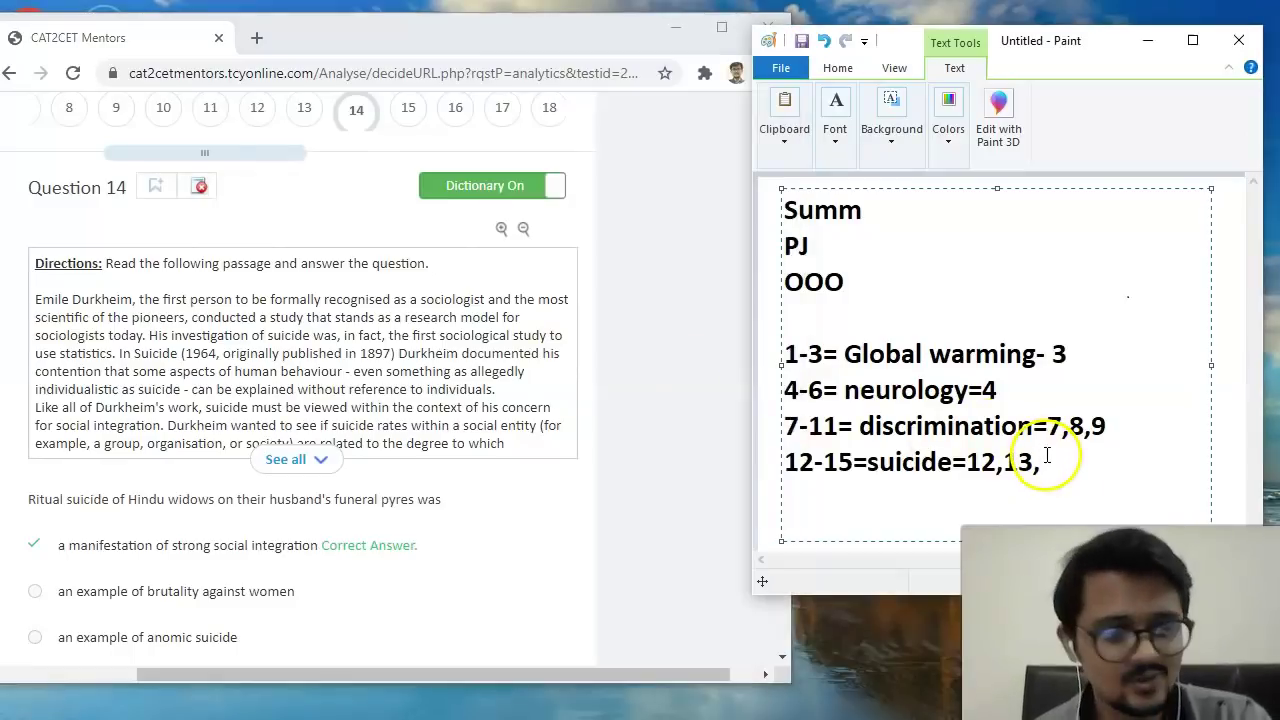
{"action": "type", "text": "14,"}
Review Question 15 on Durkheim's indicators in the browser and append "15" to the suicide line in Paint.
{"action": "scroll", "coordinate": [603, 431], "scroll_direction": "up", "scroll_amount": 1}
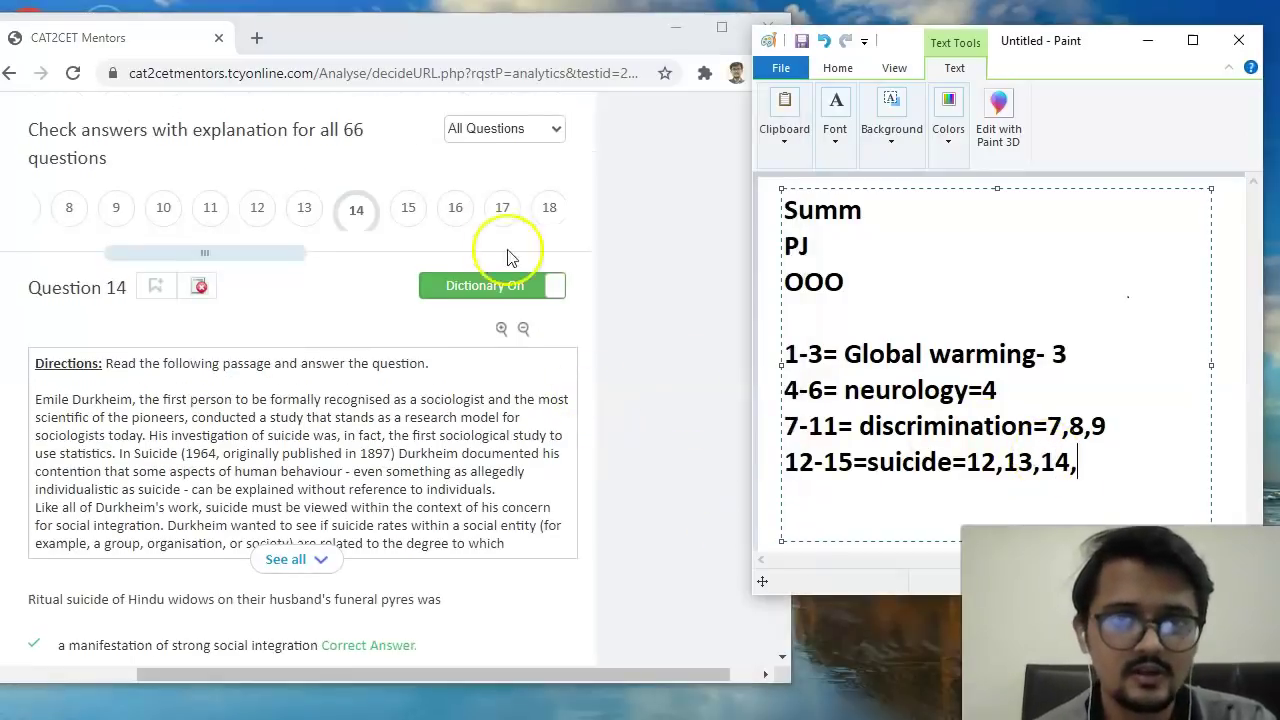
{"action": "left_click", "coordinate": [415, 217]}
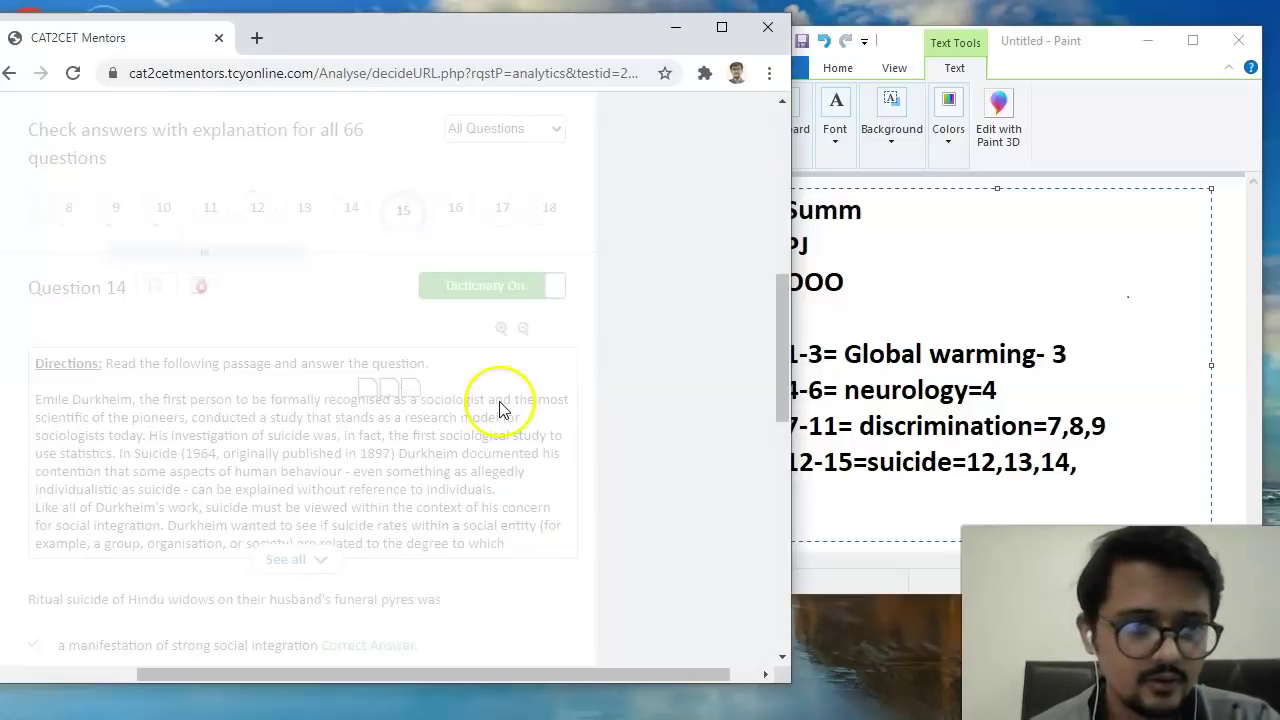
{"action": "scroll", "coordinate": [508, 405], "scroll_direction": "down", "scroll_amount": 1}
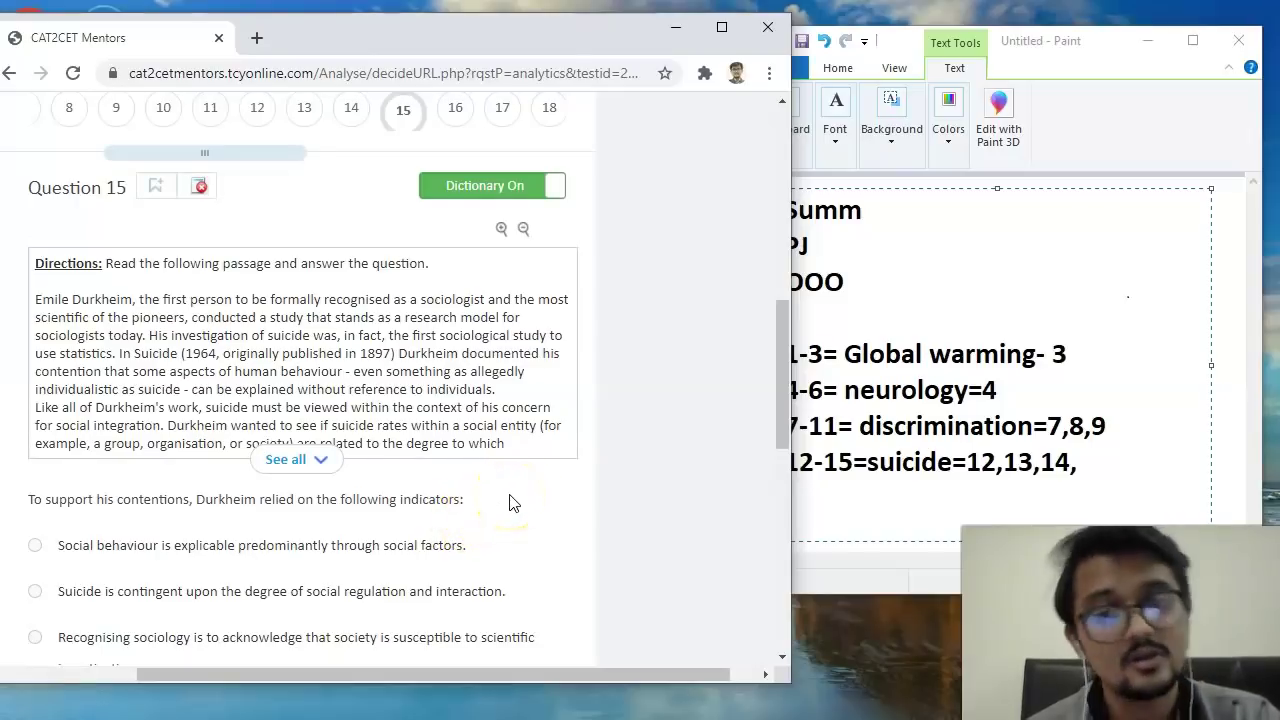
{"action": "left_click", "coordinate": [1097, 456]}
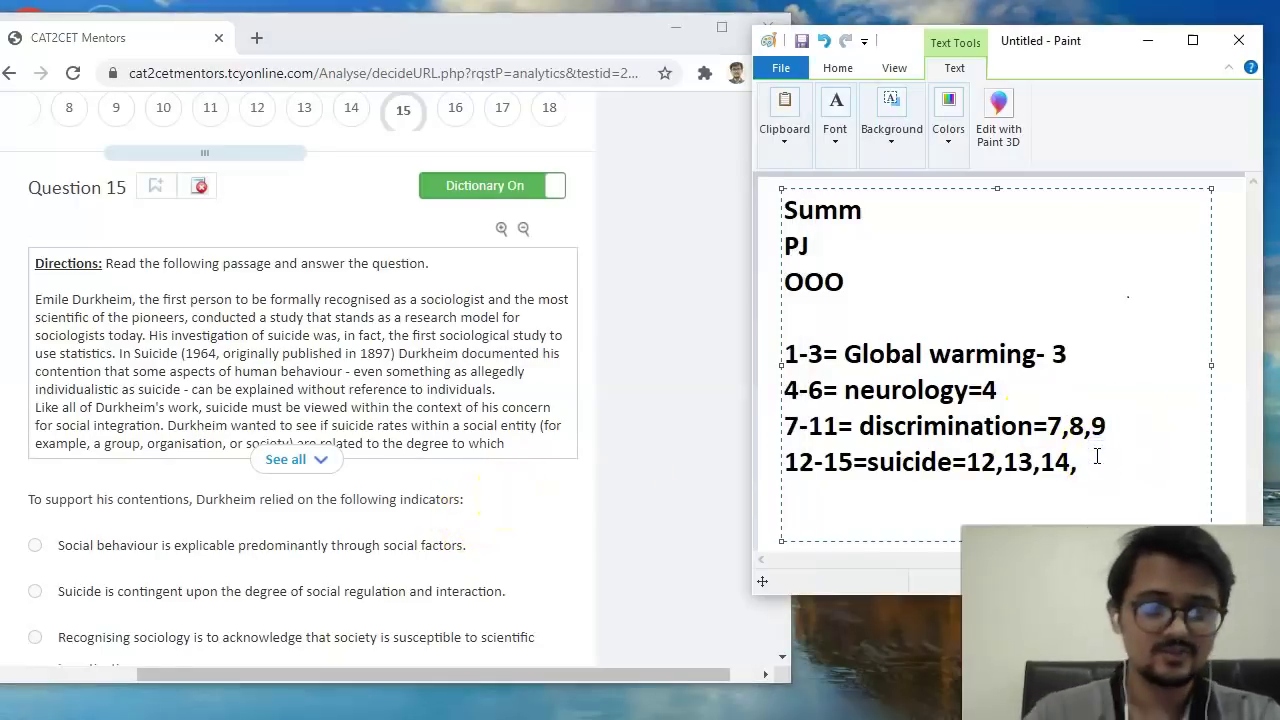
{"action": "type", "text": "15"}
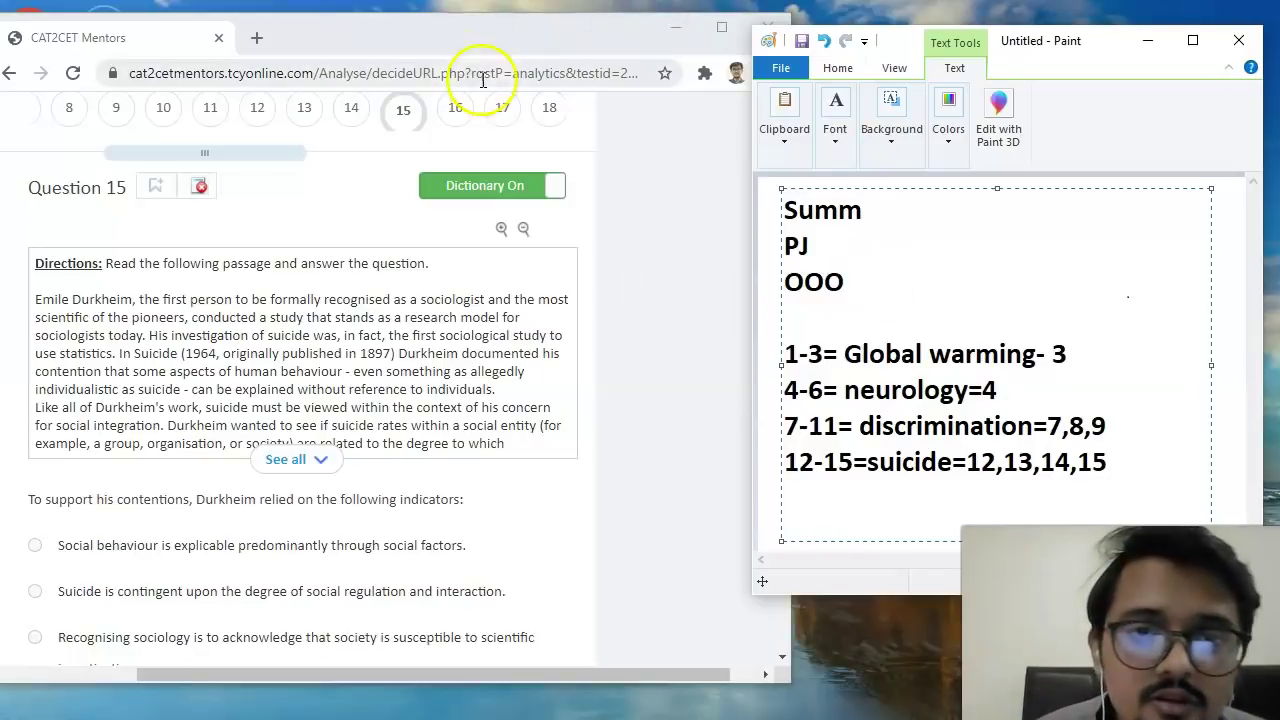
Open Question 16, the sentence-sequencing question, in the browser.
{"action": "left_click", "coordinate": [462, 118]}
{"action": "left_click", "coordinate": [459, 116]}
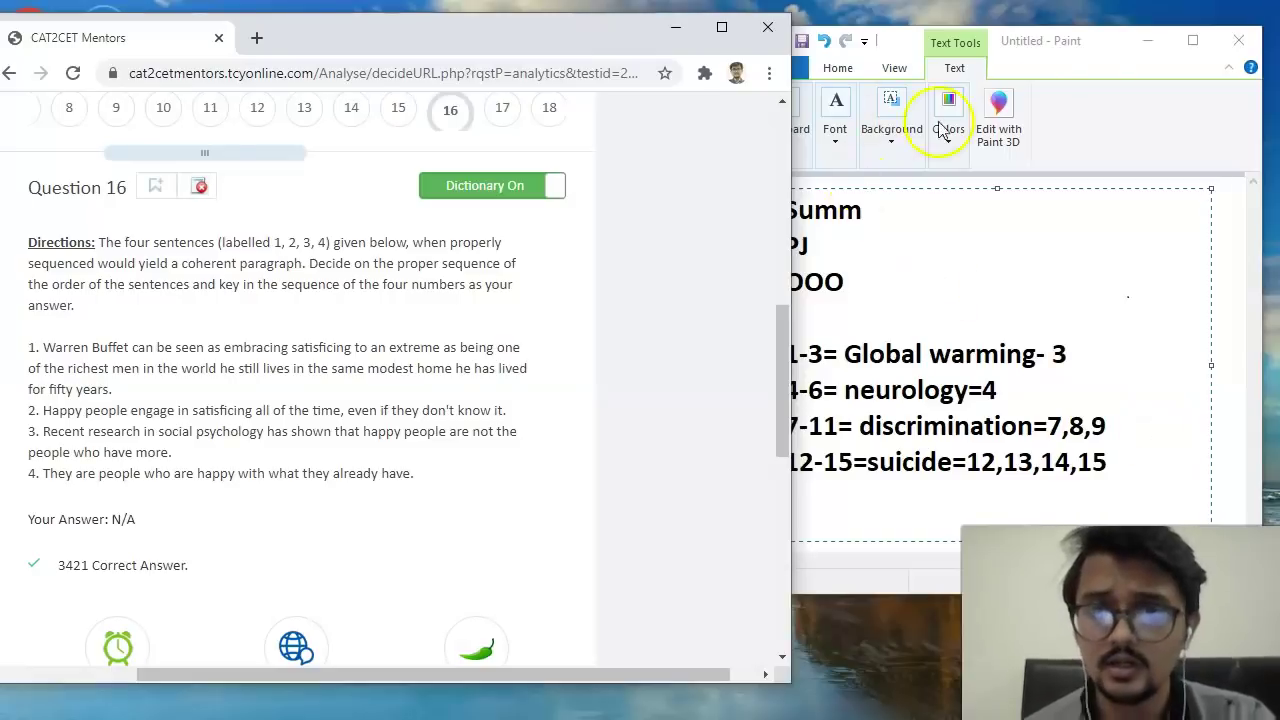
Bring the Paint window forward over the browser's edge and append the rank "( 1)" to the suicide line.
{"action": "left_click", "coordinate": [1088, 46]}
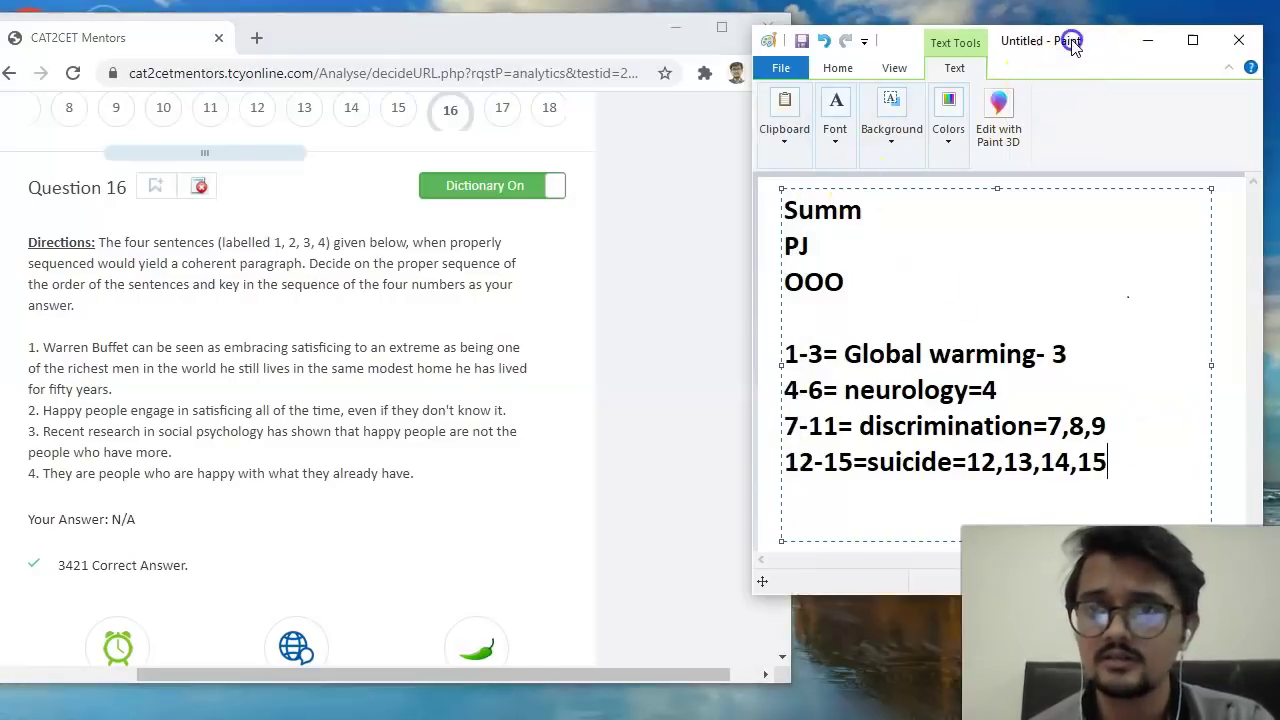
{"action": "left_click_drag", "start_coordinate": [1070, 42], "coordinate": [1016, 46]}
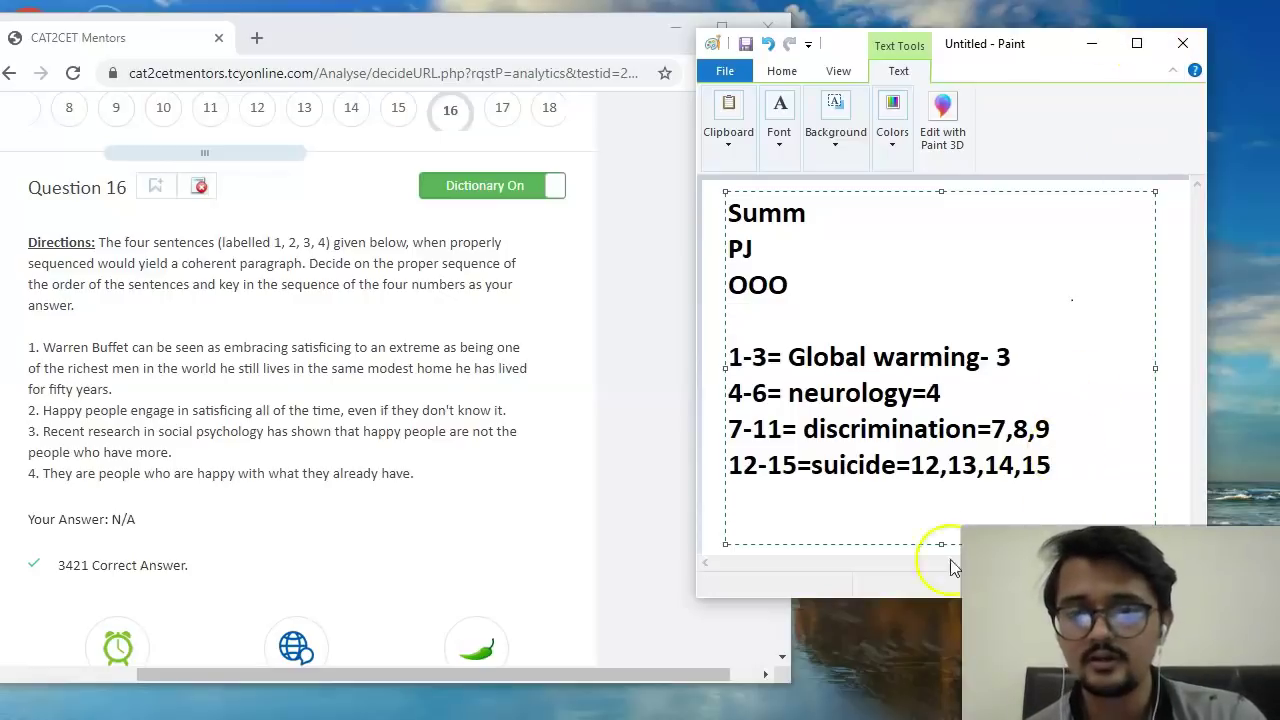
{"action": "type", "text": "1"}
{"action": "left_click", "coordinate": [1076, 466]}
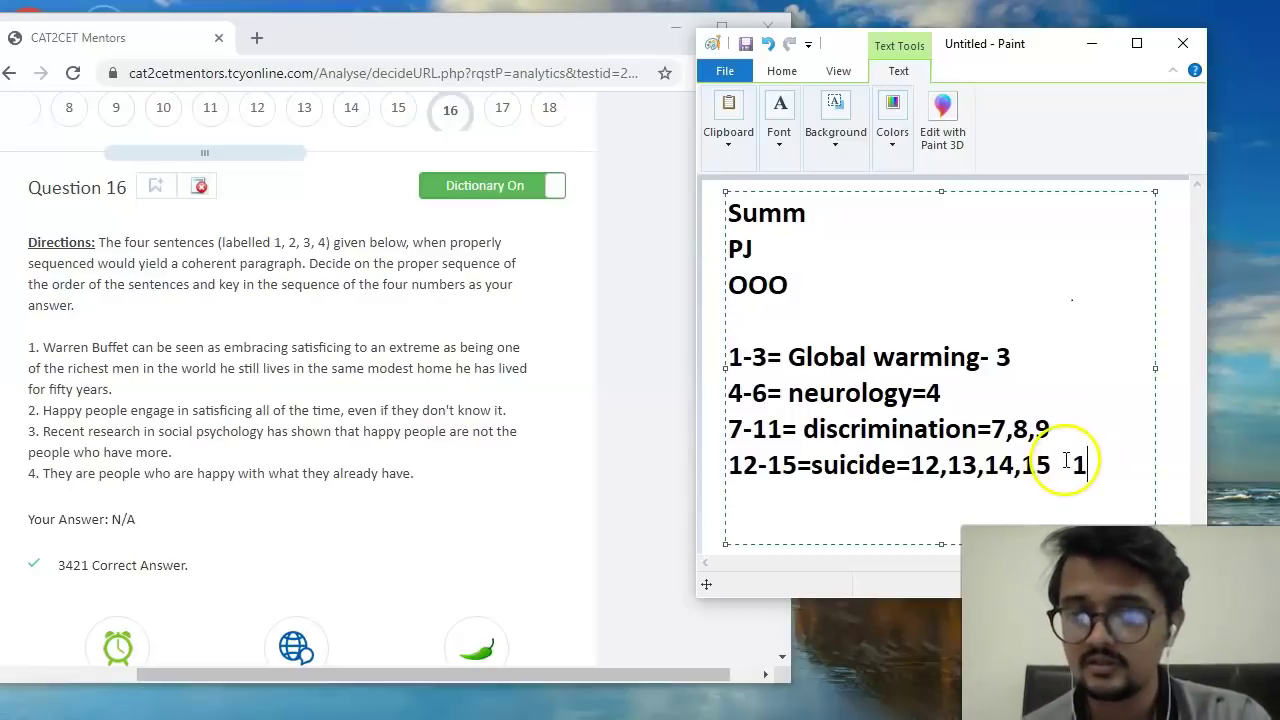
{"action": "type", "text": "( 1"}
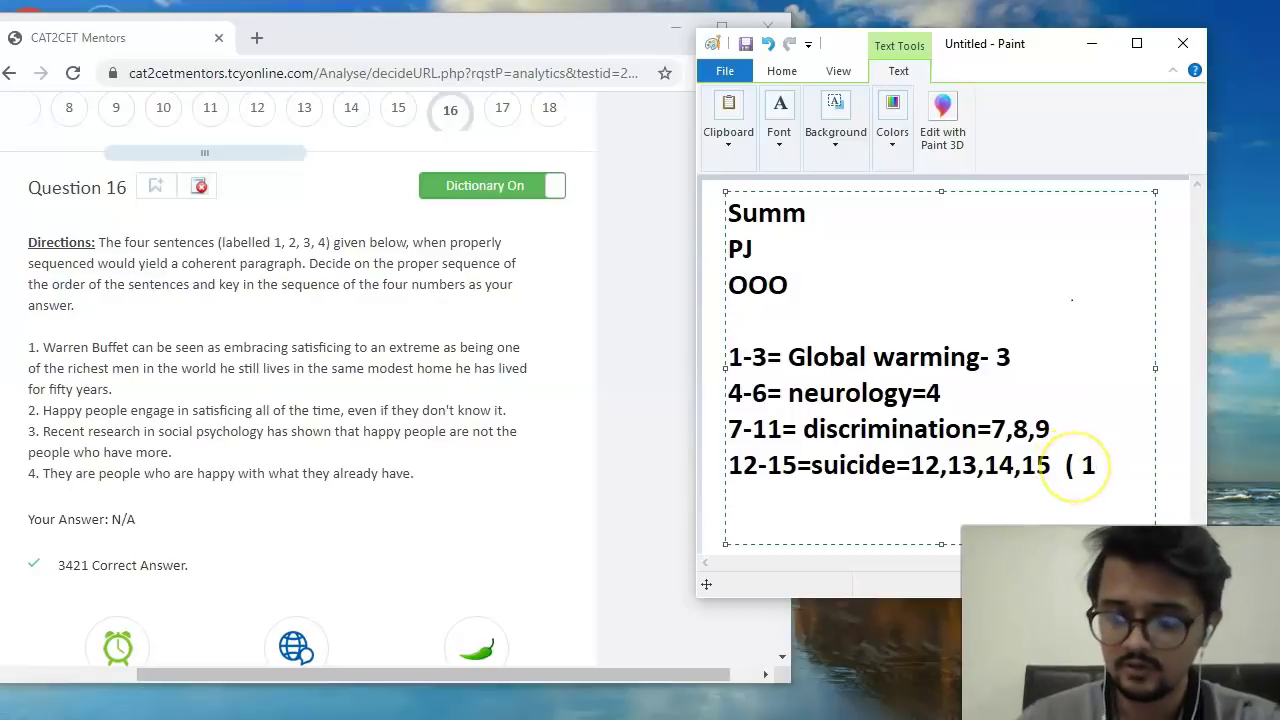
{"action": "type", "text": ")"}
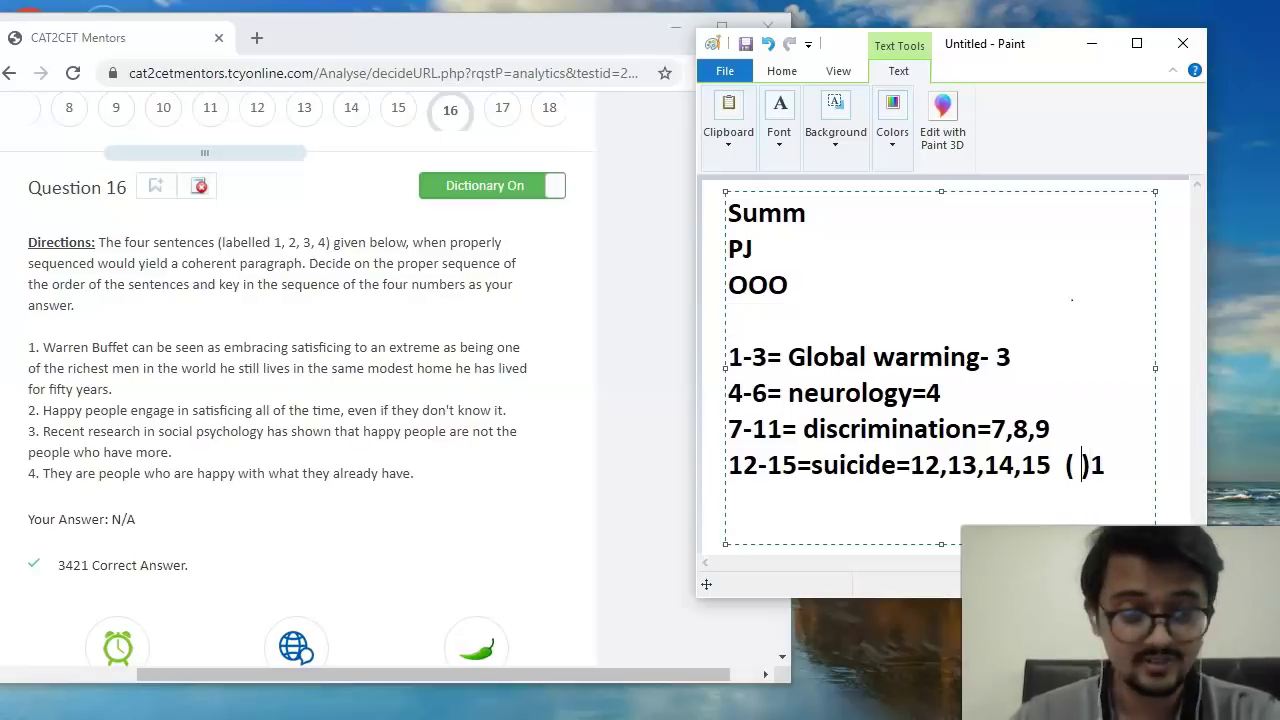
{"action": "type", "text": "1"}
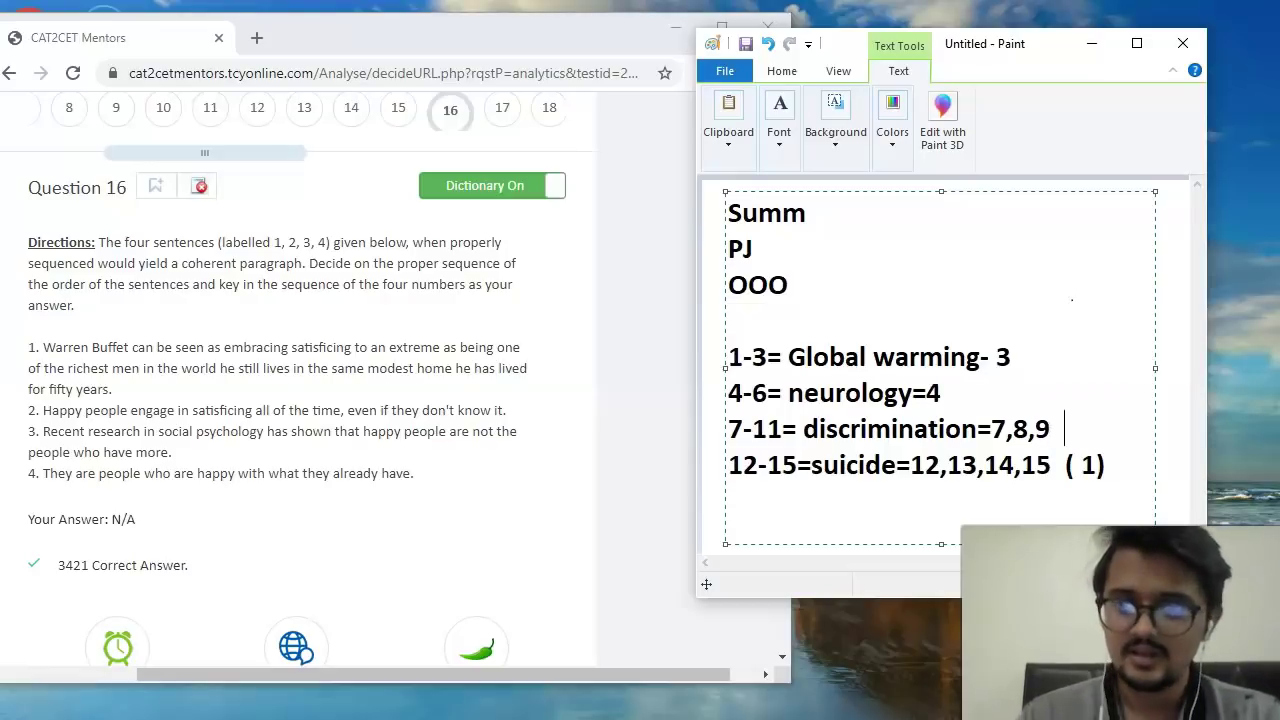
Append the rank "(2)" to the discrimination line and "(3)" to the neurology line.
{"action": "type", "text": "("}
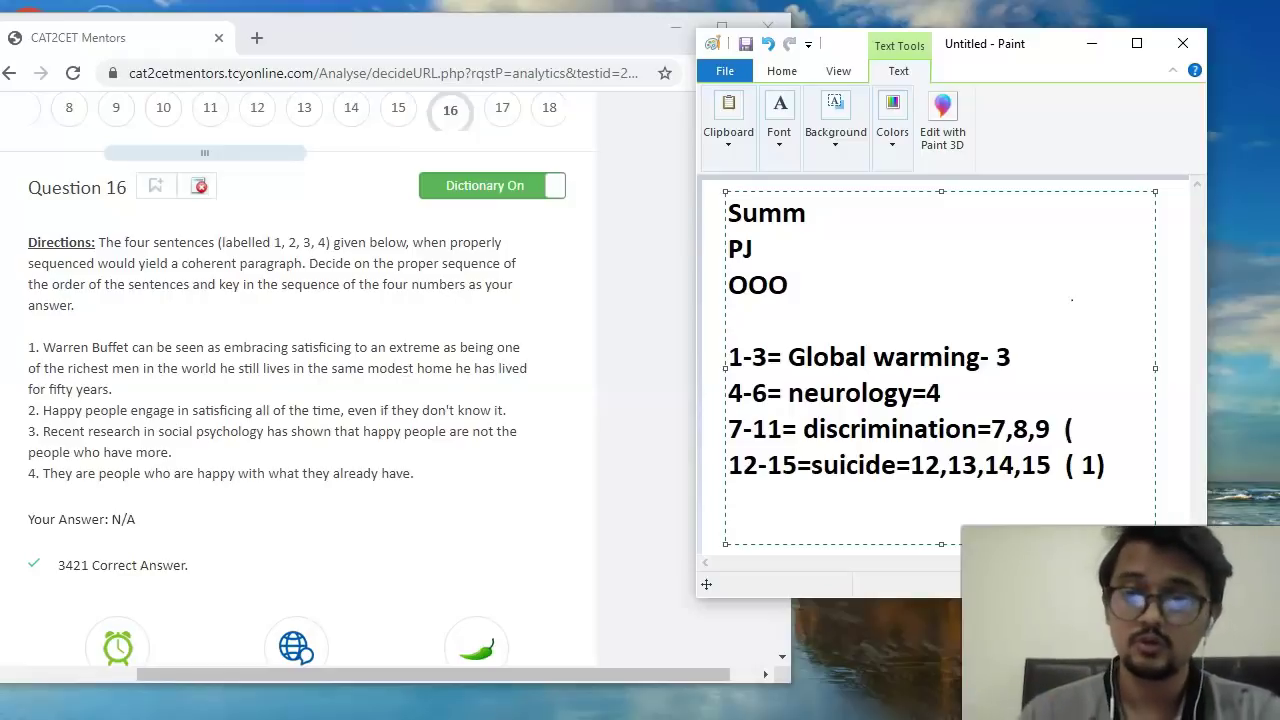
{"action": "type", "text": "2"}
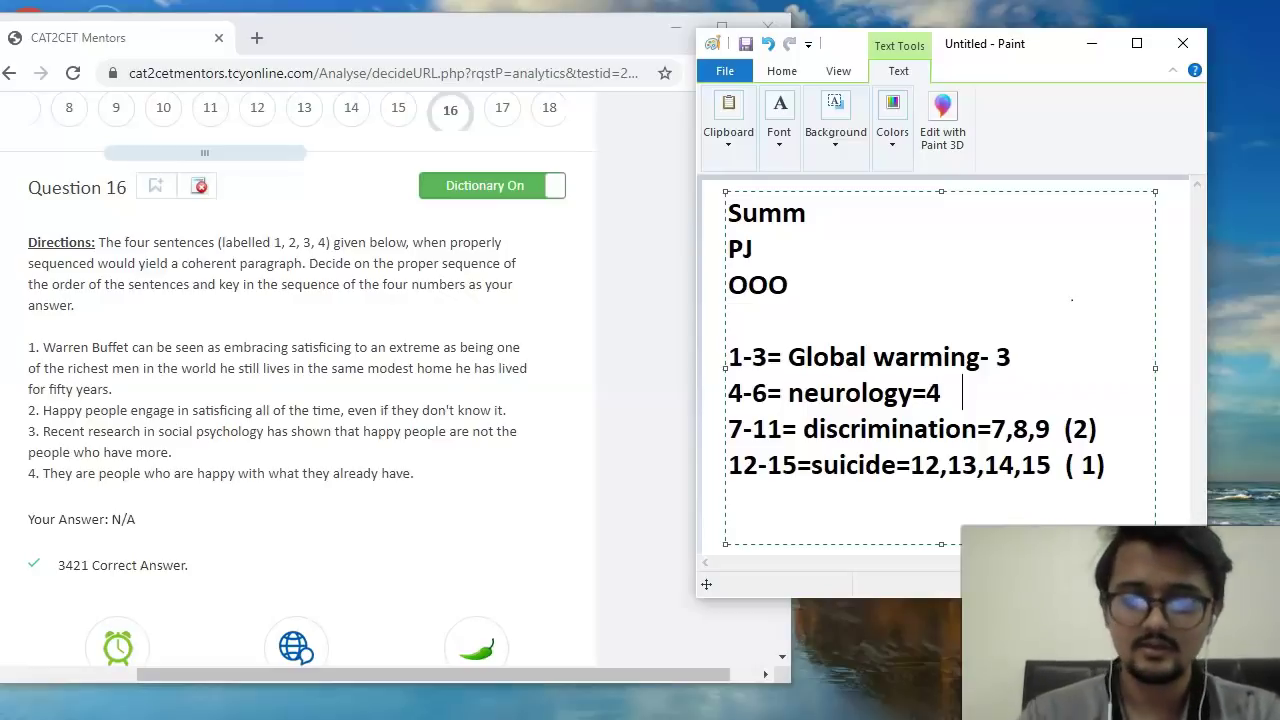
{"action": "type", "text": "(6"}
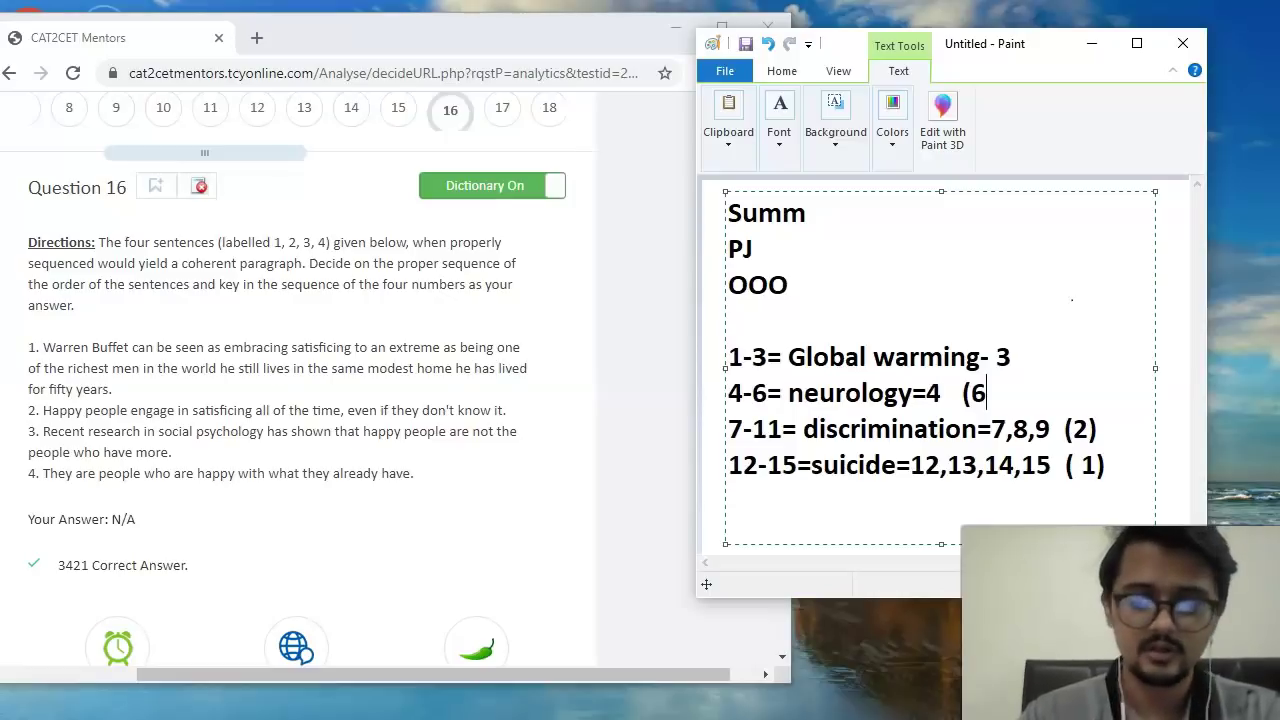
{"action": "key", "text": "BackSpace"}
{"action": "type", "text": "3)"}
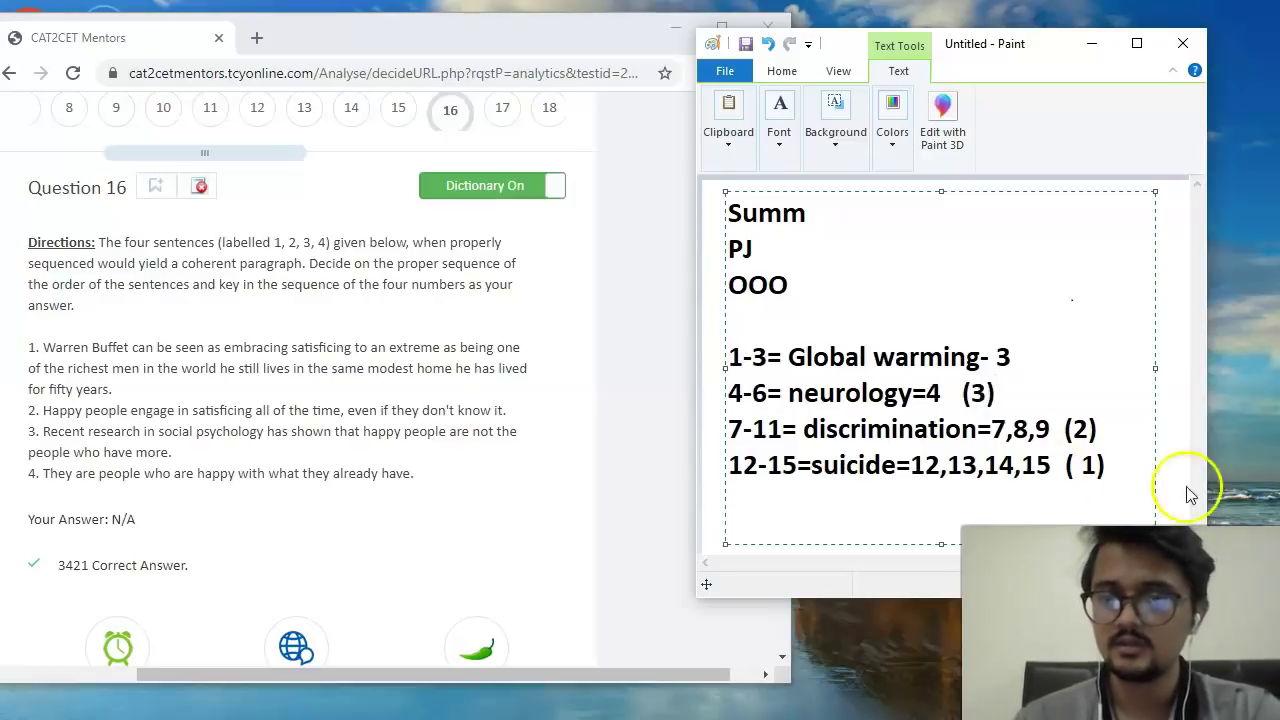
Append the rank "(4)" to the Global warming line in the Paint notes.
{"action": "left_click", "coordinate": [1033, 353]}
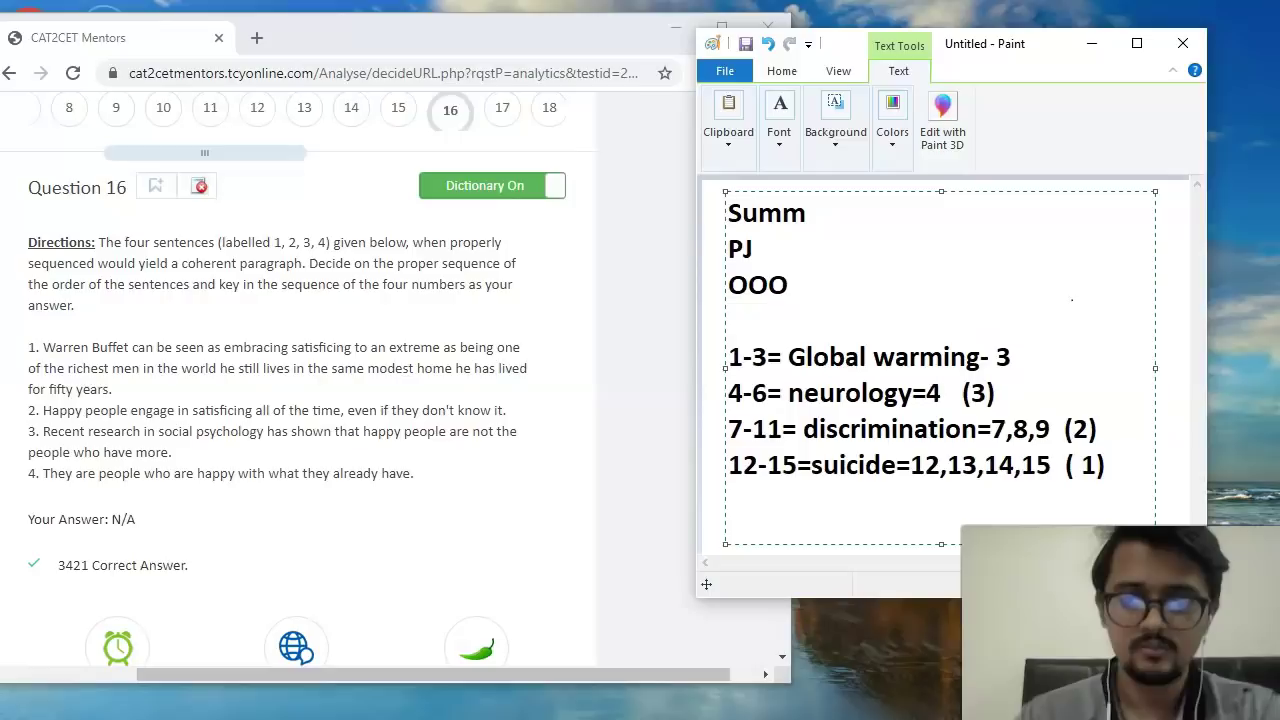
{"action": "type", "text": "(4)"}
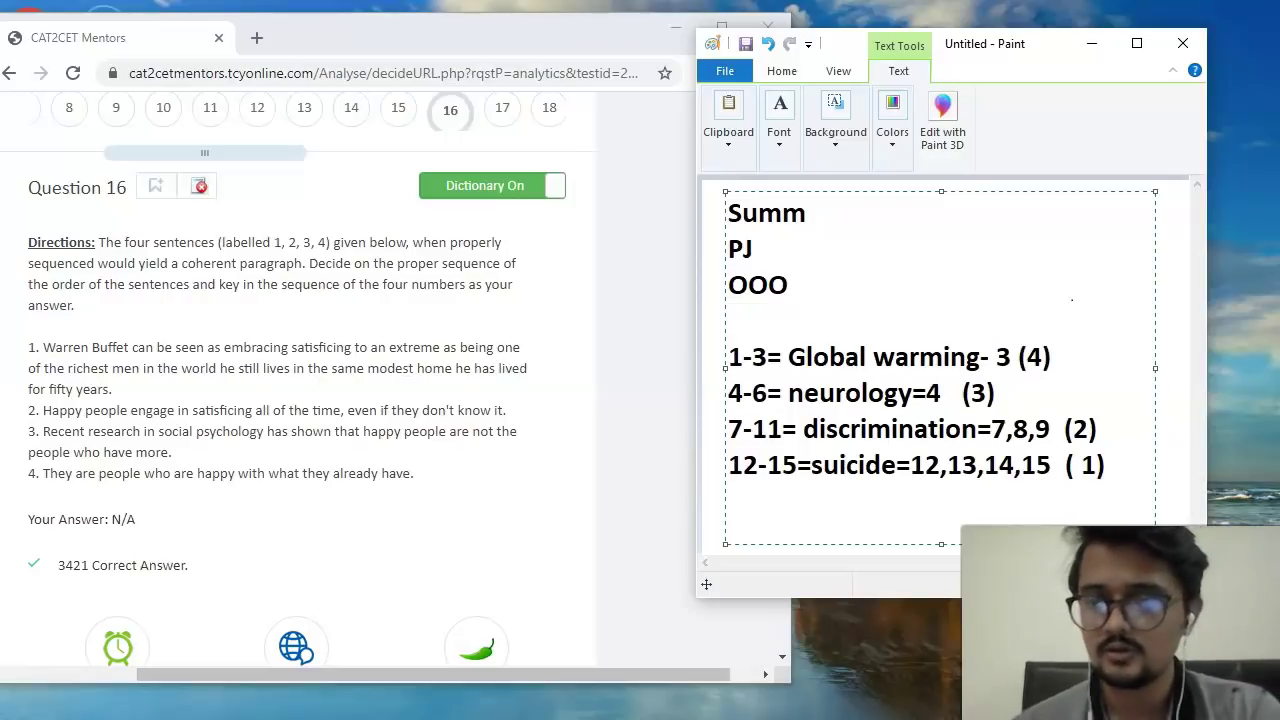
{"action": "left_click", "coordinate": [1041, 355]}
{"action": "left_click", "coordinate": [1034, 366]}
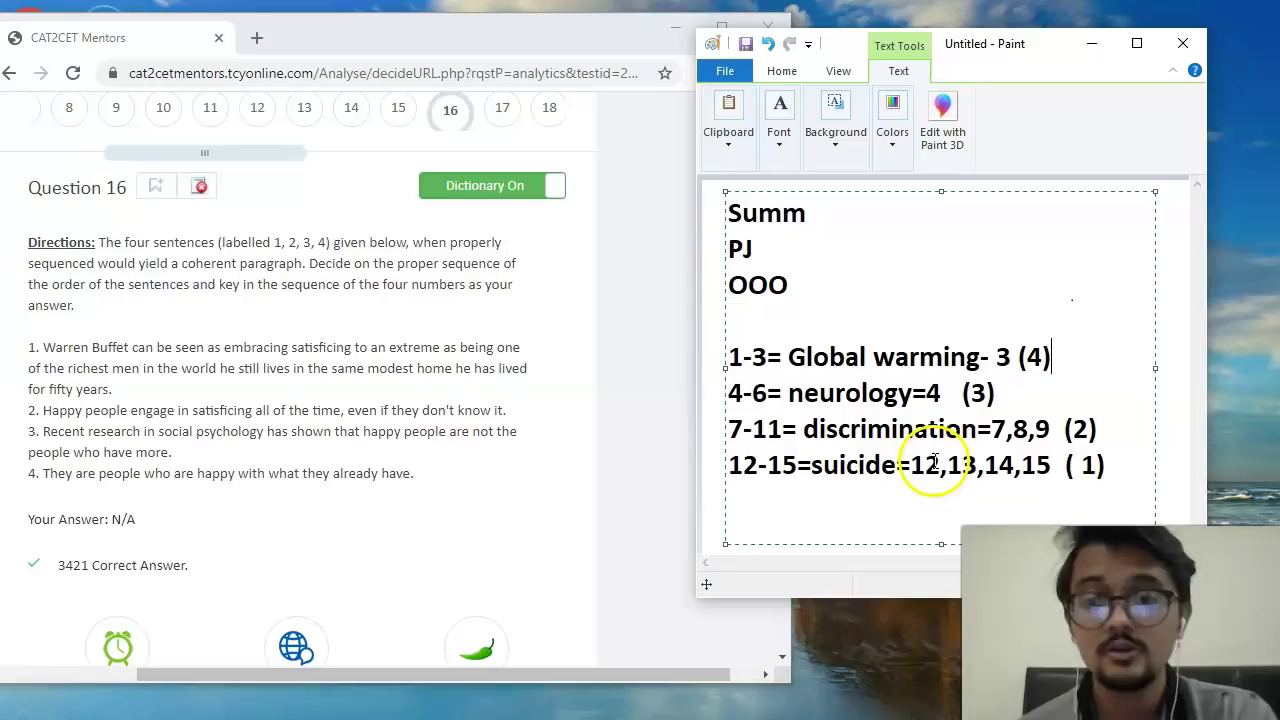
Check Question 17's type in the browser and add "16,17" to the PJ line in Paint.
{"action": "left_click", "coordinate": [829, 207]}
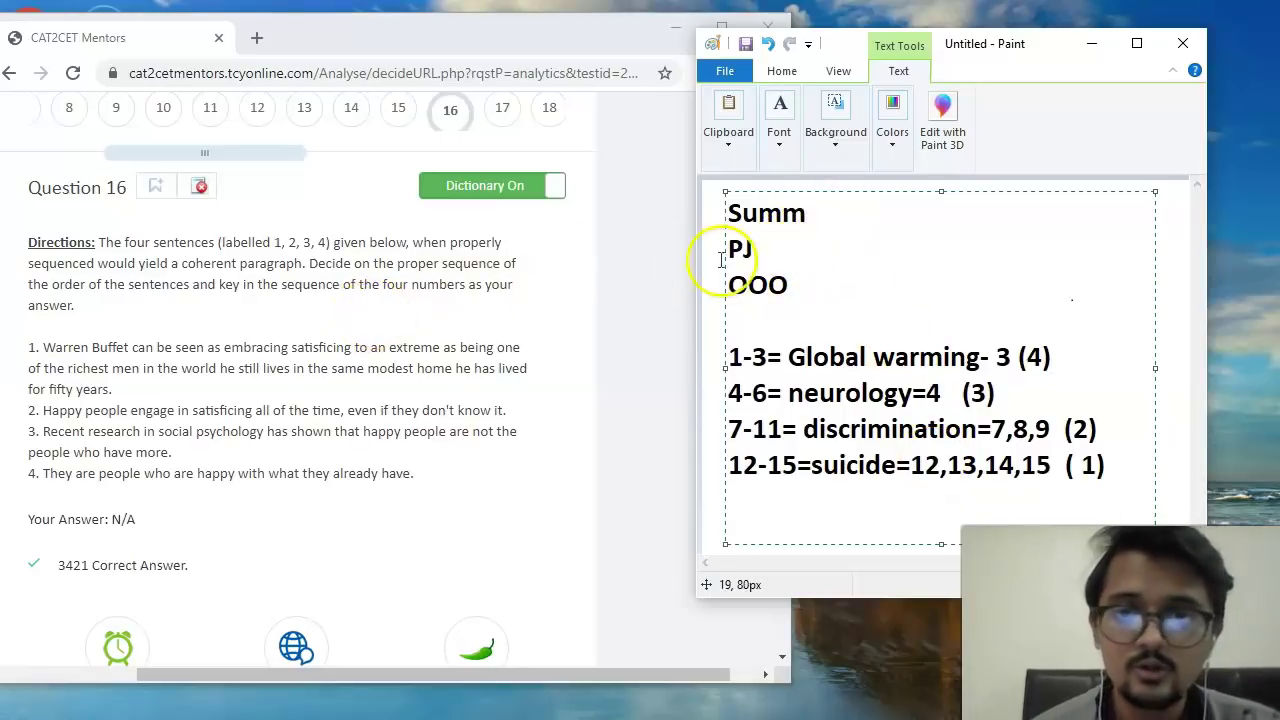
{"action": "left_click", "coordinate": [766, 249]}
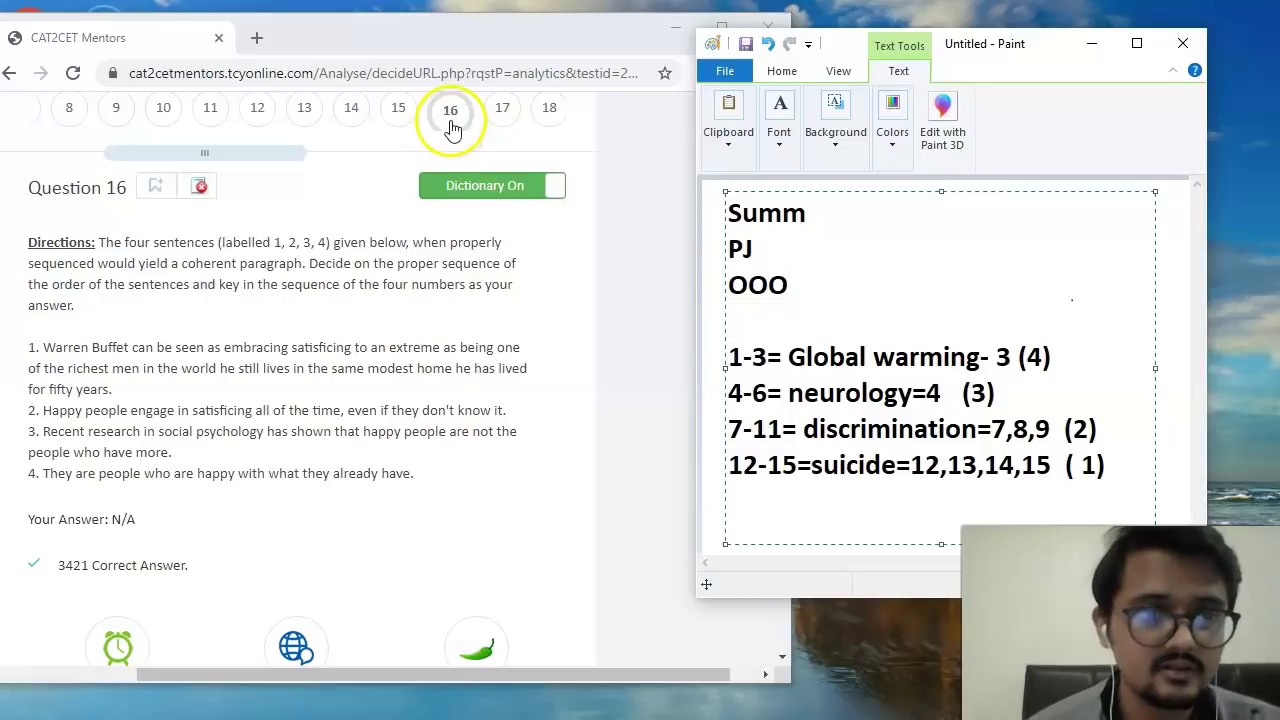
{"action": "left_click", "coordinate": [502, 108]}
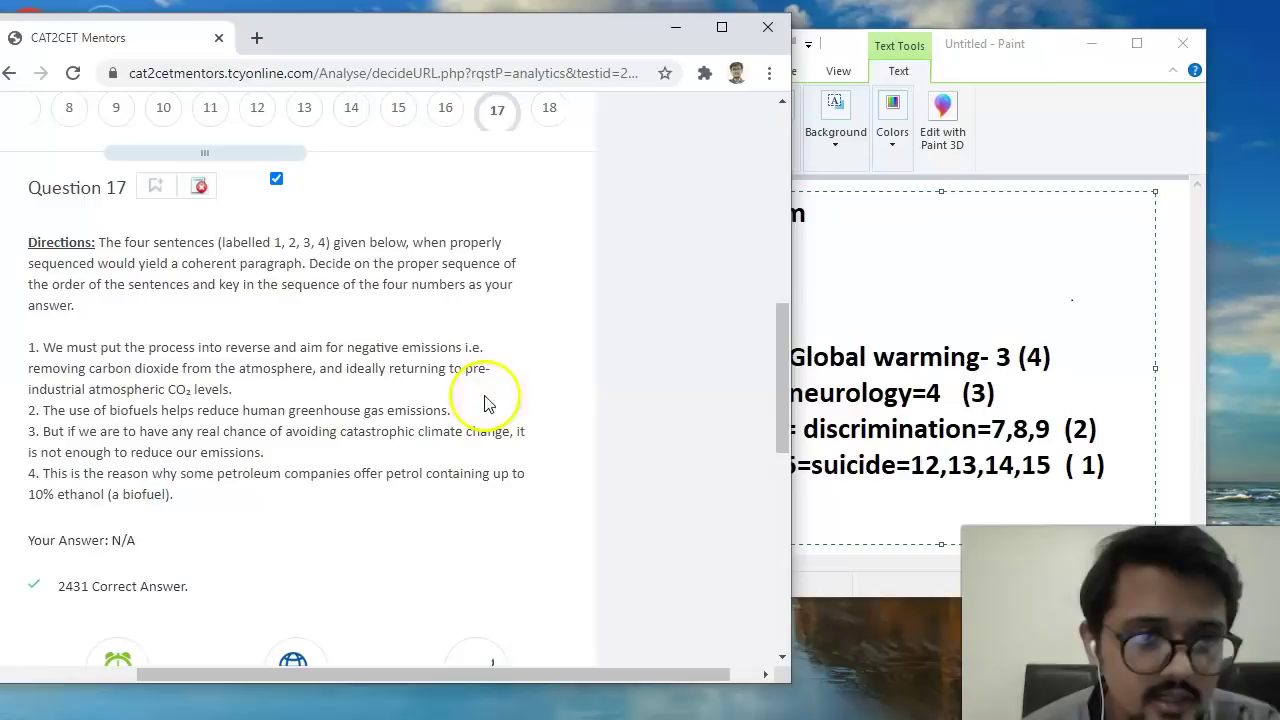
{"action": "left_click", "coordinate": [808, 253]}
{"action": "type", "text": "1"}
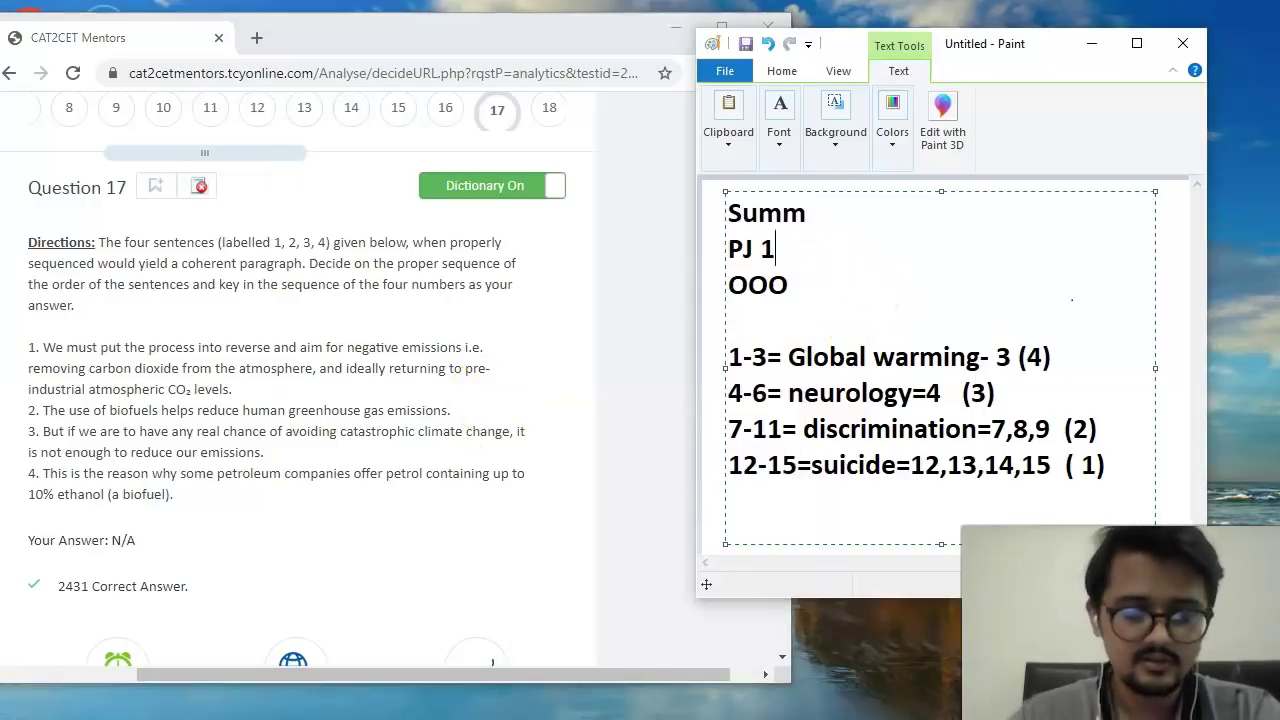
{"action": "type", "text": "6,17"}
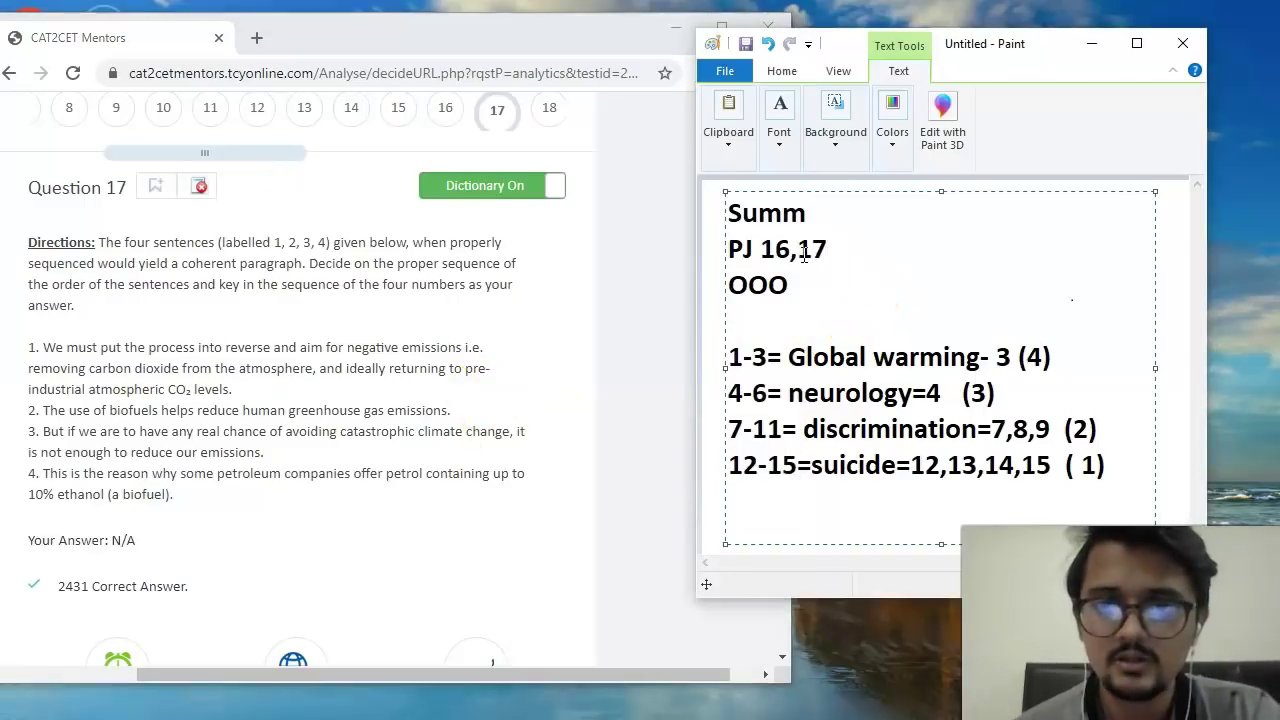
Check Questions 18 and 19 in the browser and add "18,19" to the Summ line in Paint.
{"action": "left_click", "coordinate": [543, 110]}
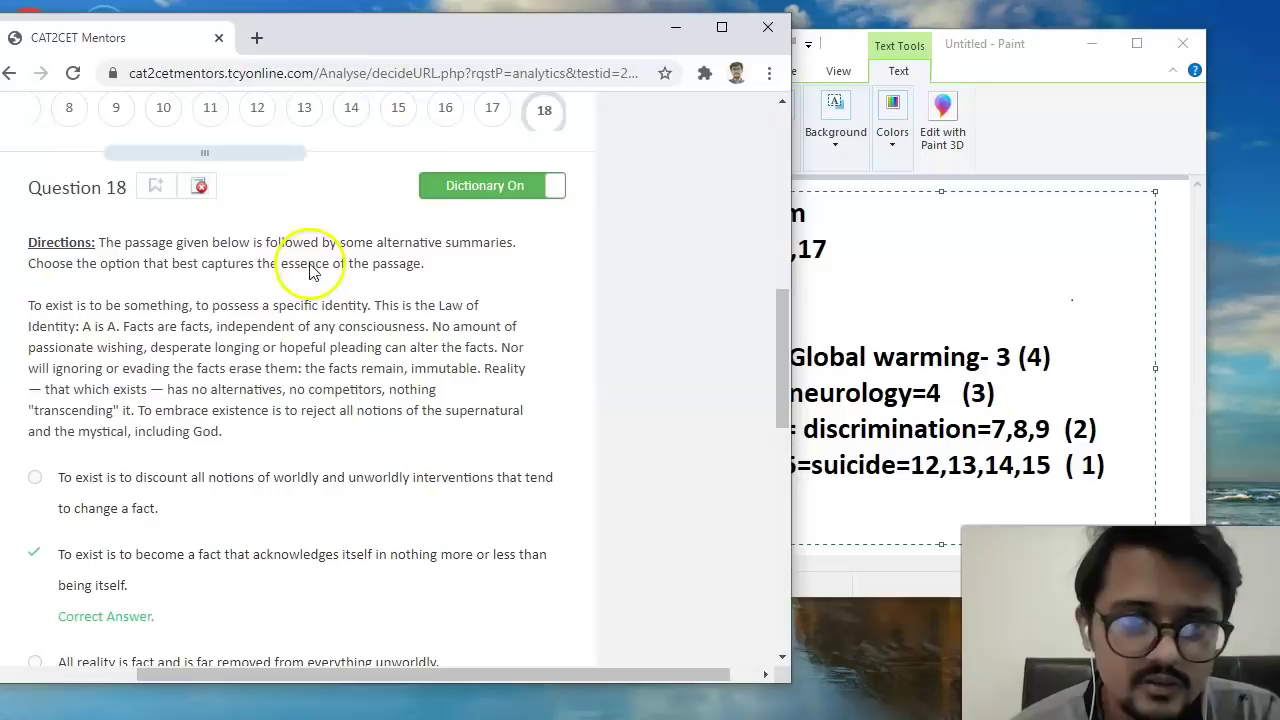
{"action": "left_click_drag", "start_coordinate": [291, 678], "coordinate": [309, 678]}
{"action": "left_click", "coordinate": [290, 147]}
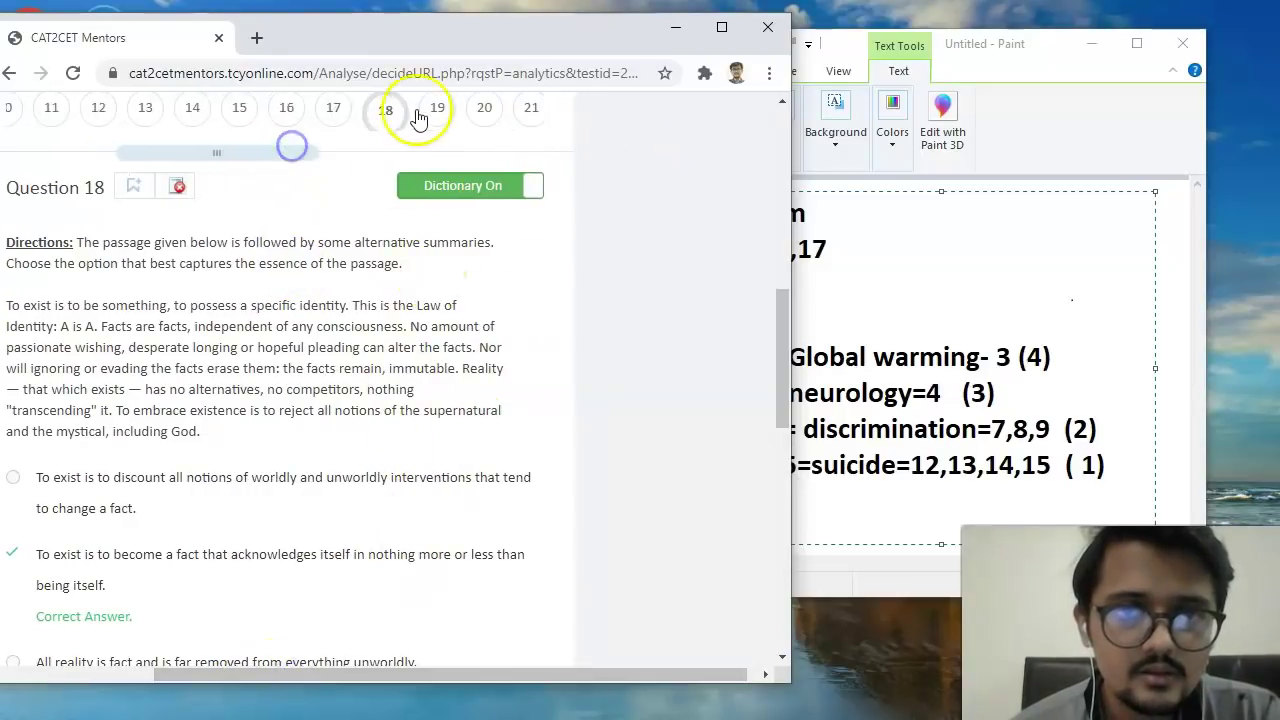
{"action": "left_click", "coordinate": [434, 109]}
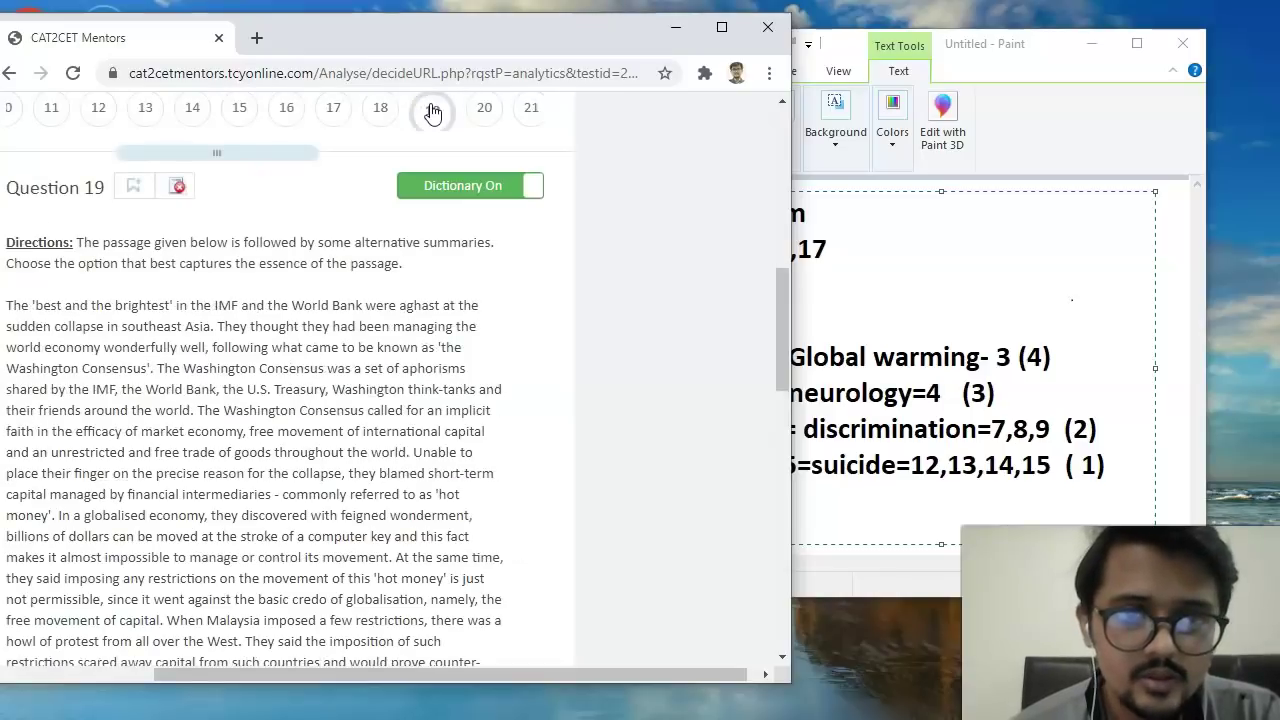
{"action": "left_click", "coordinate": [857, 220]}
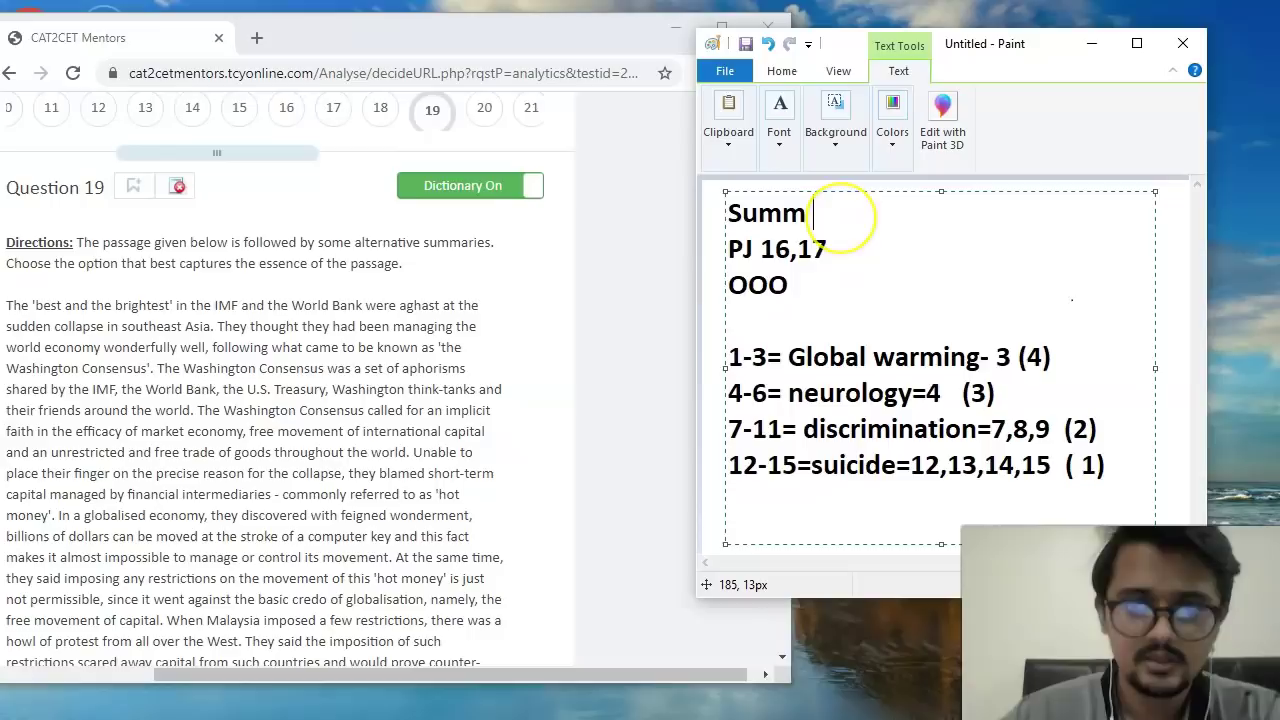
{"action": "type", "text": "18,19"}
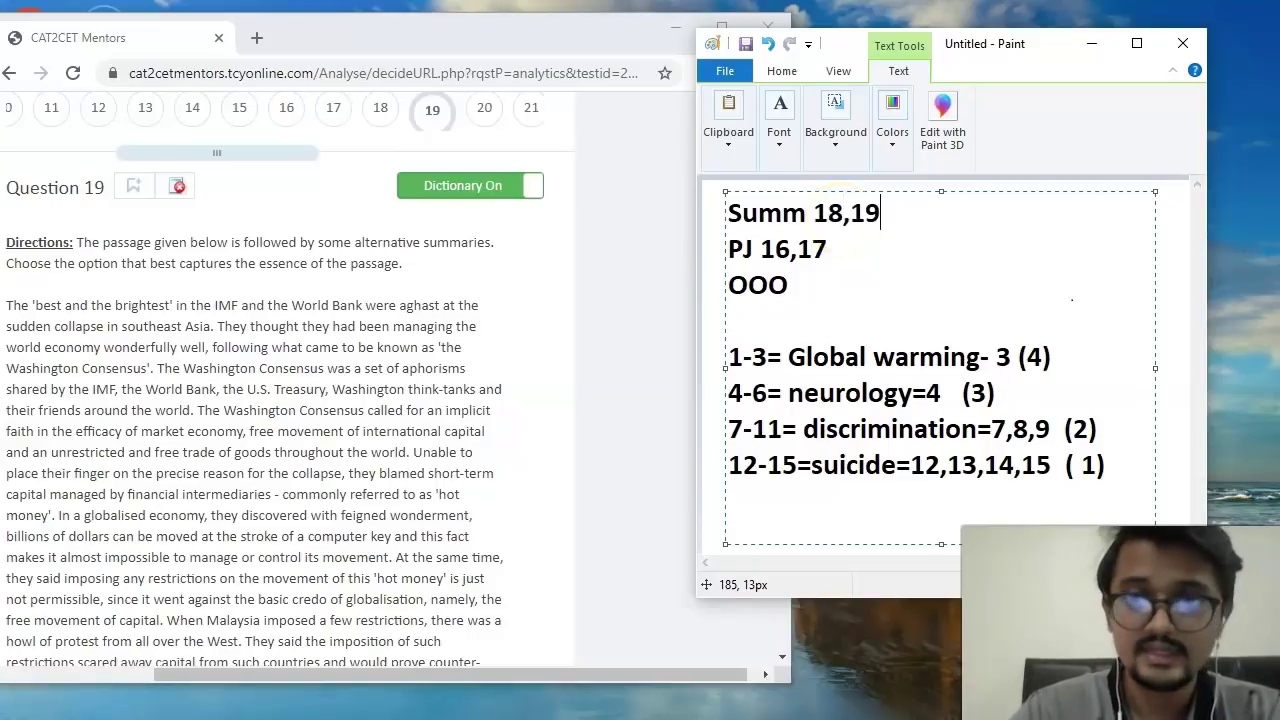
Open Question 20 in the browser and append ",20" to the Summ line in Paint.
{"action": "left_click", "coordinate": [484, 109]}
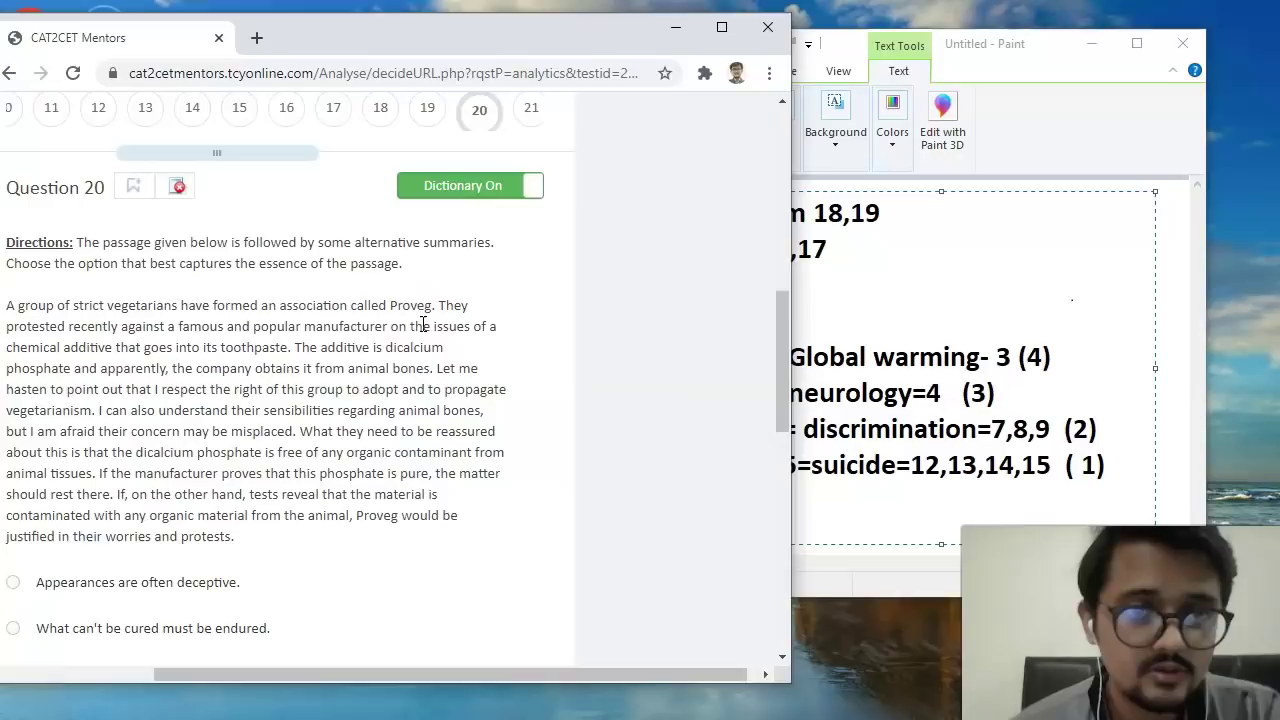
{"action": "left_click", "coordinate": [924, 222]}
{"action": "type", "text": ",20"}
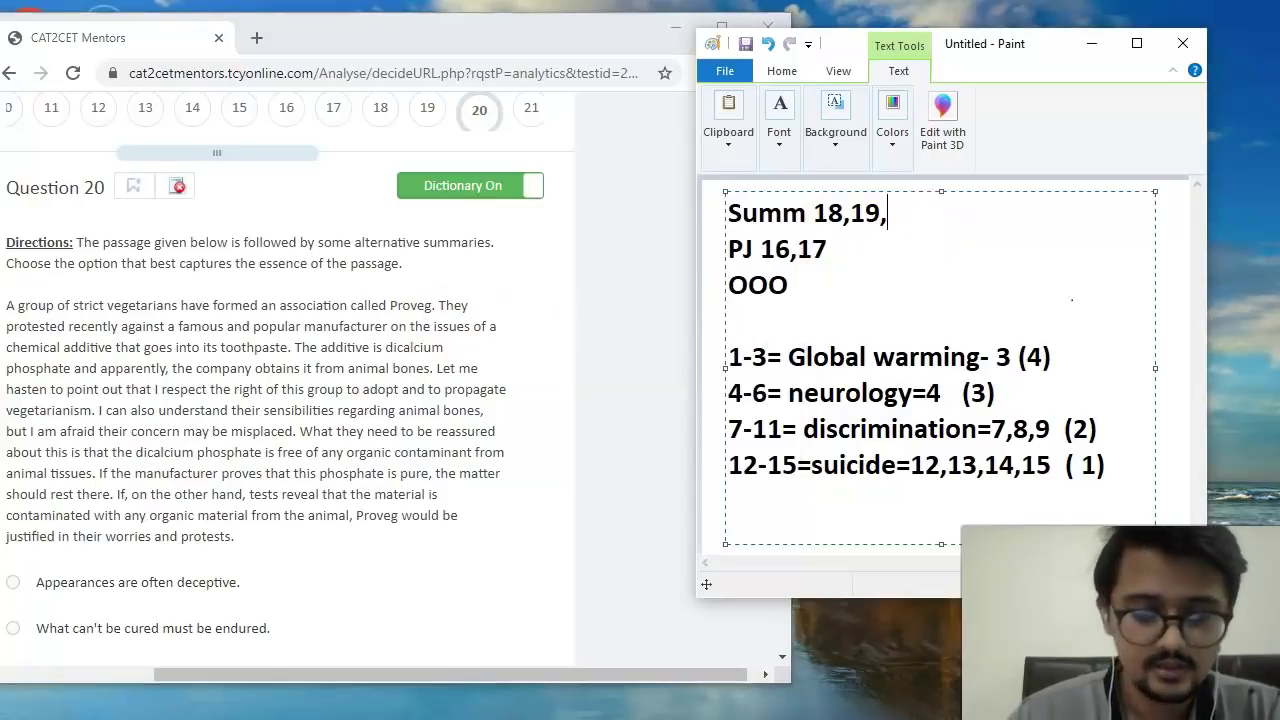
Check the types of Questions 21 to 23 in the browser and add "21,22" to the OOO line in Paint.
{"action": "left_click", "coordinate": [528, 110]}
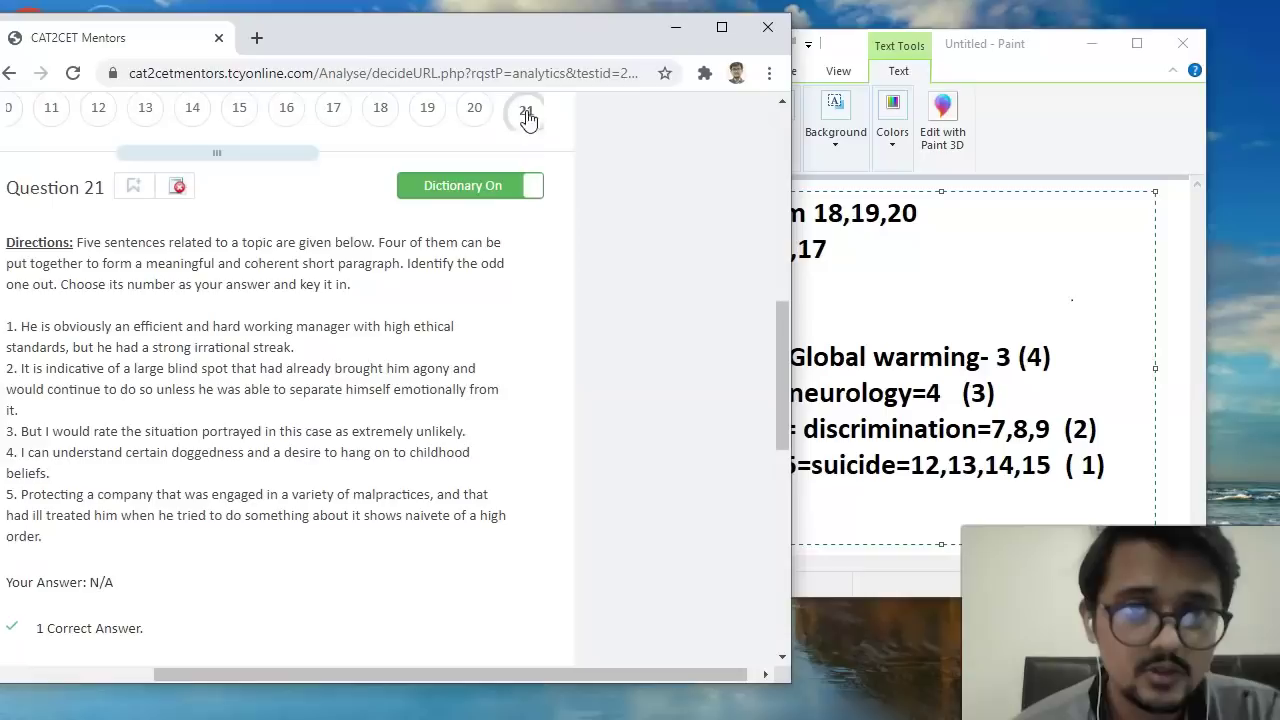
{"action": "left_click_drag", "start_coordinate": [305, 150], "coordinate": [343, 150]}
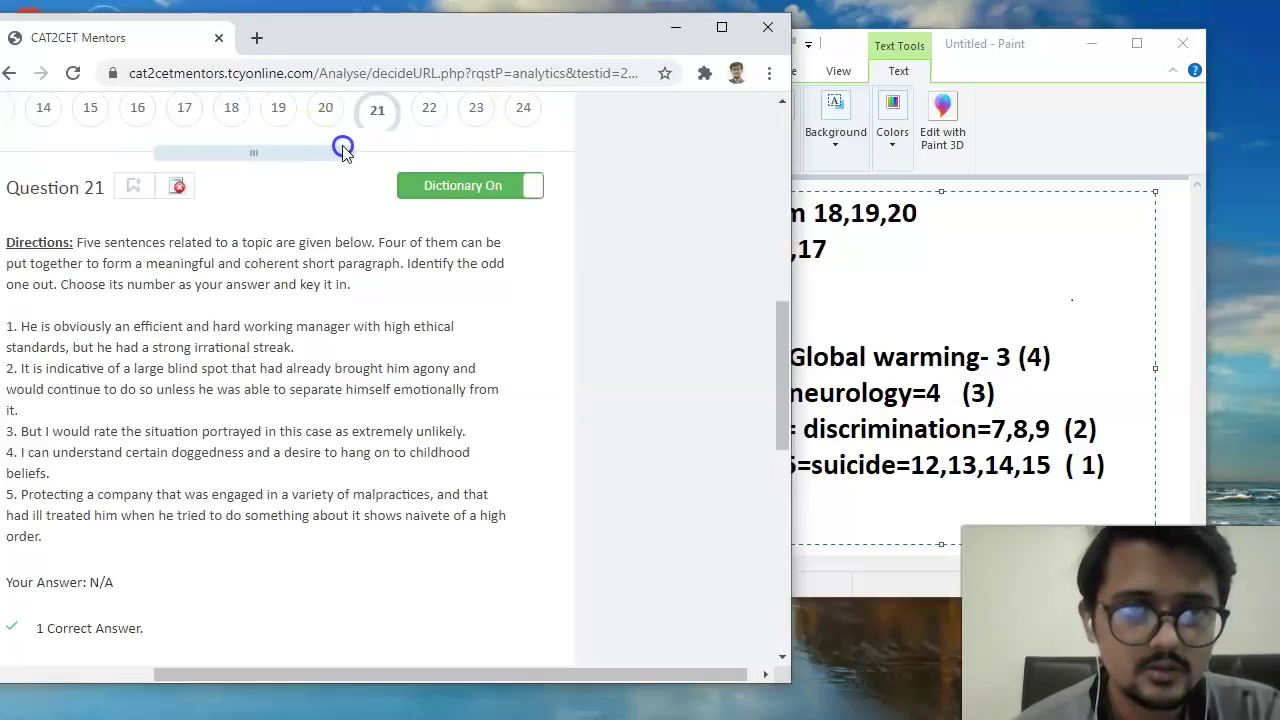
{"action": "left_click", "coordinate": [424, 112]}
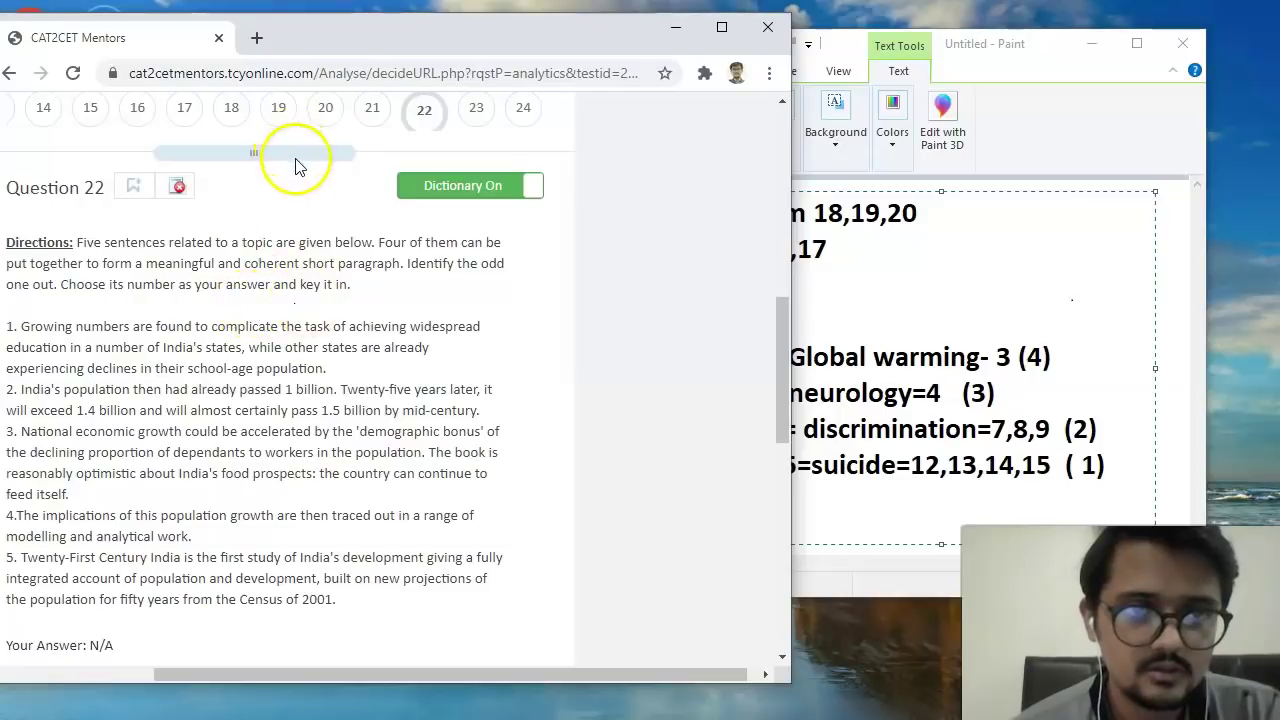
{"action": "left_click_drag", "start_coordinate": [305, 156], "coordinate": [334, 157]}
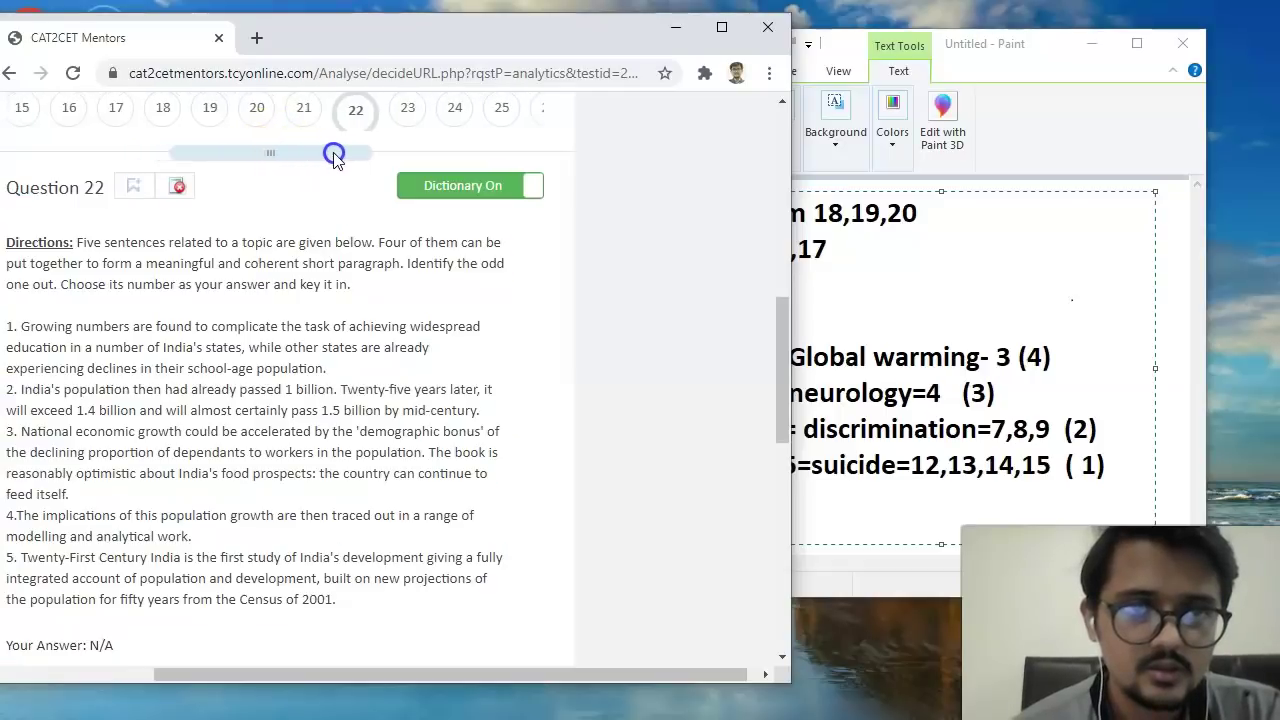
{"action": "left_click", "coordinate": [401, 115]}
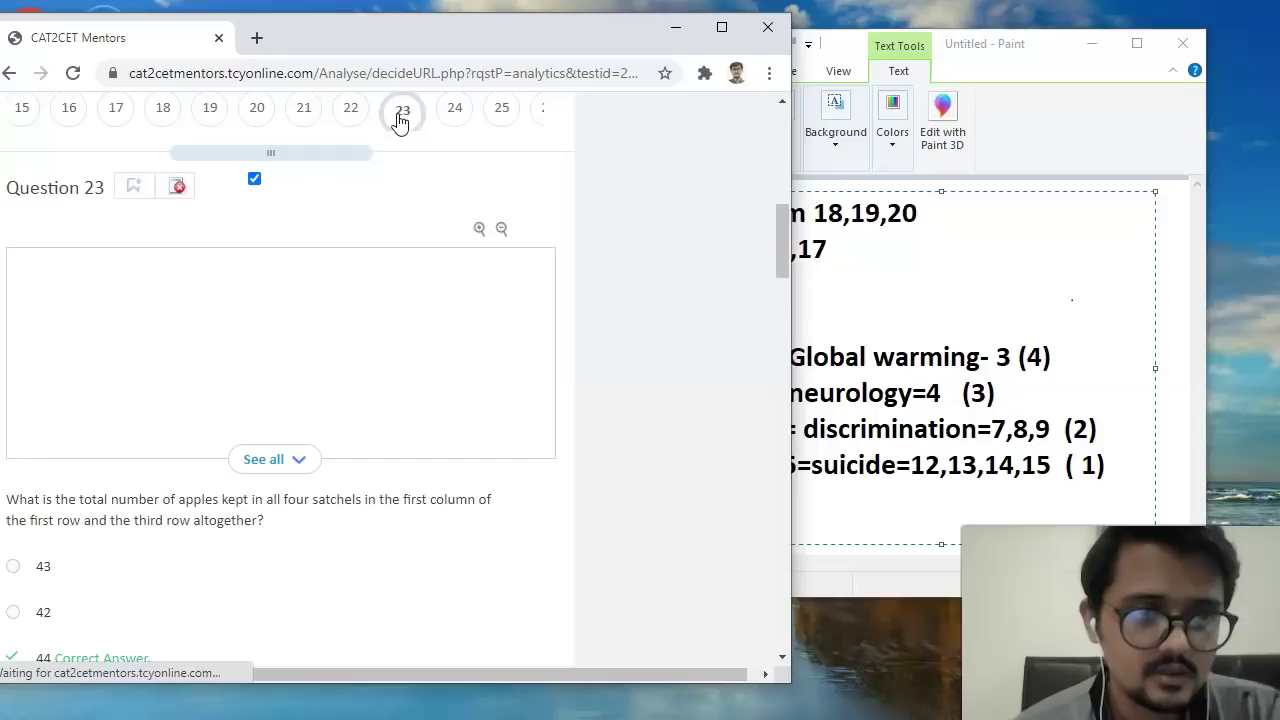
{"action": "left_click", "coordinate": [347, 116]}
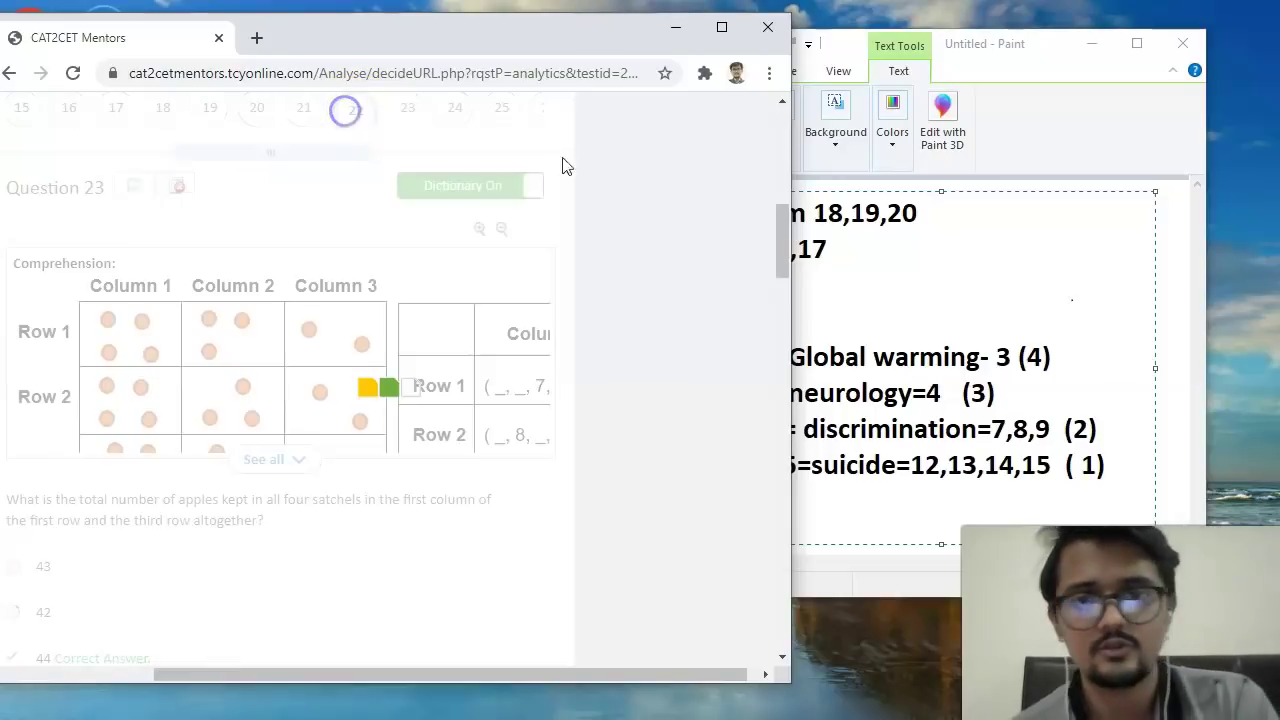
{"action": "left_click", "coordinate": [853, 286]}
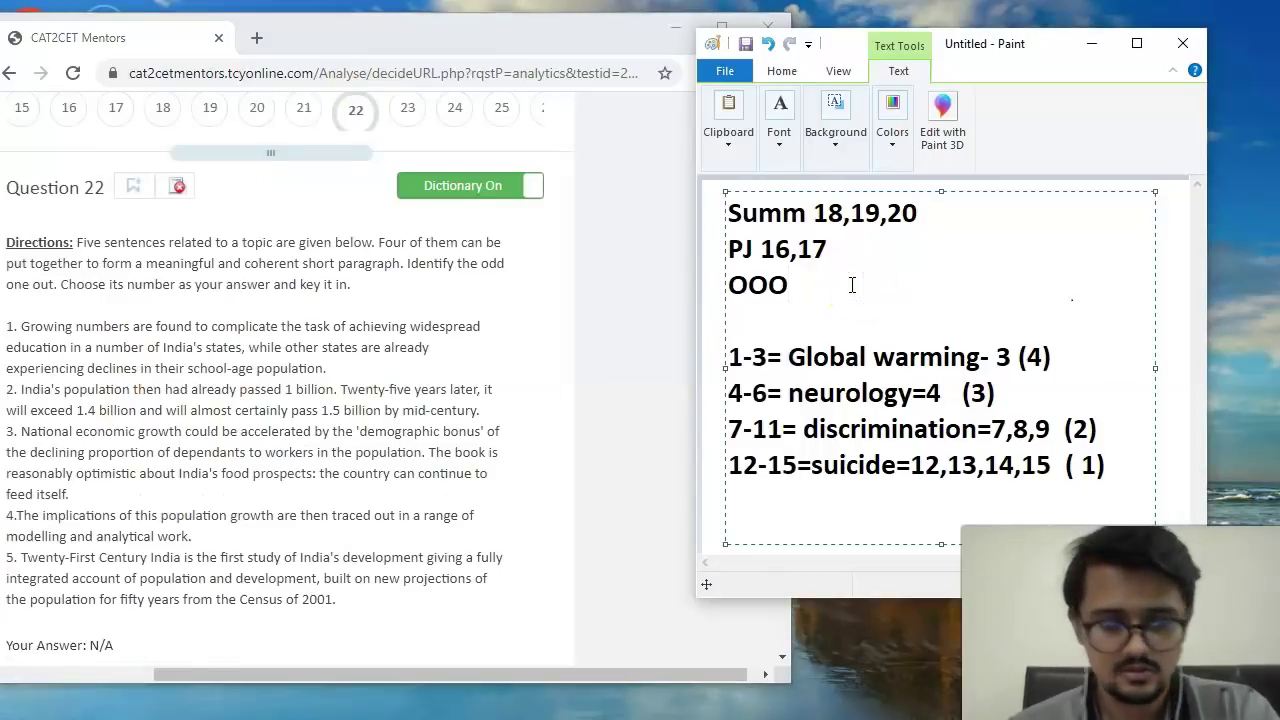
{"action": "type", "text": "21,"}
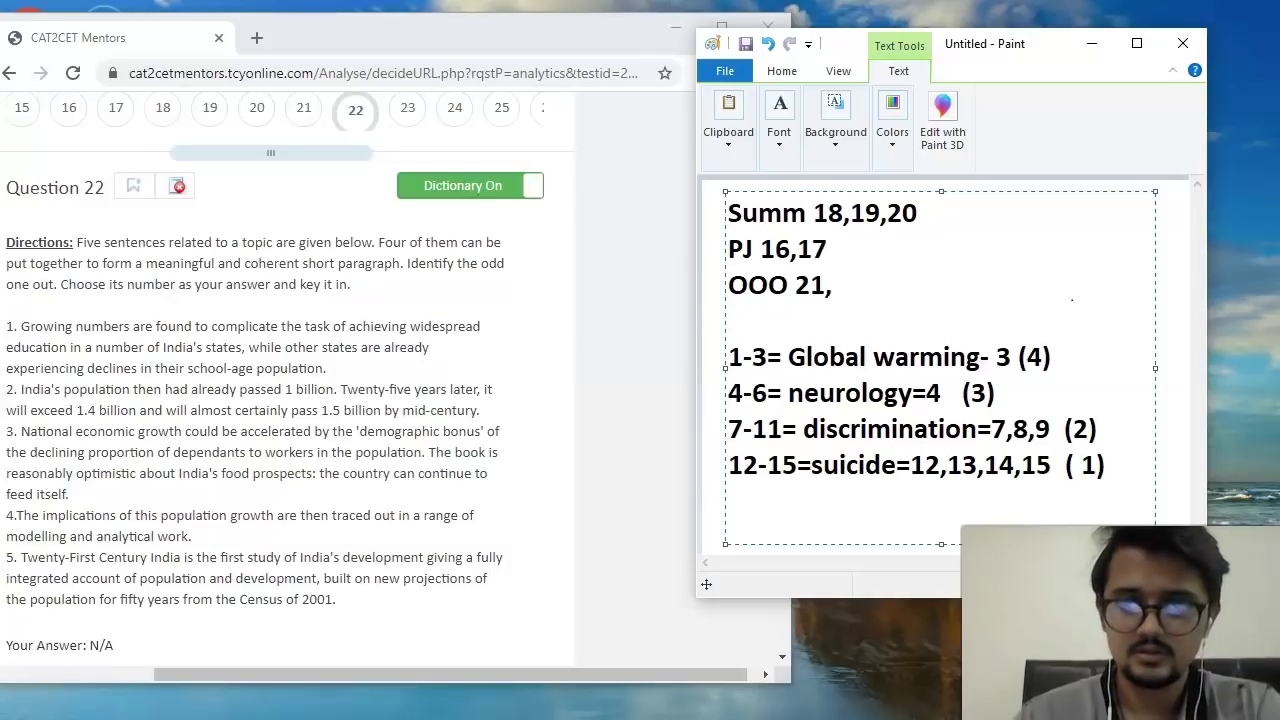
{"action": "type", "text": "22"}
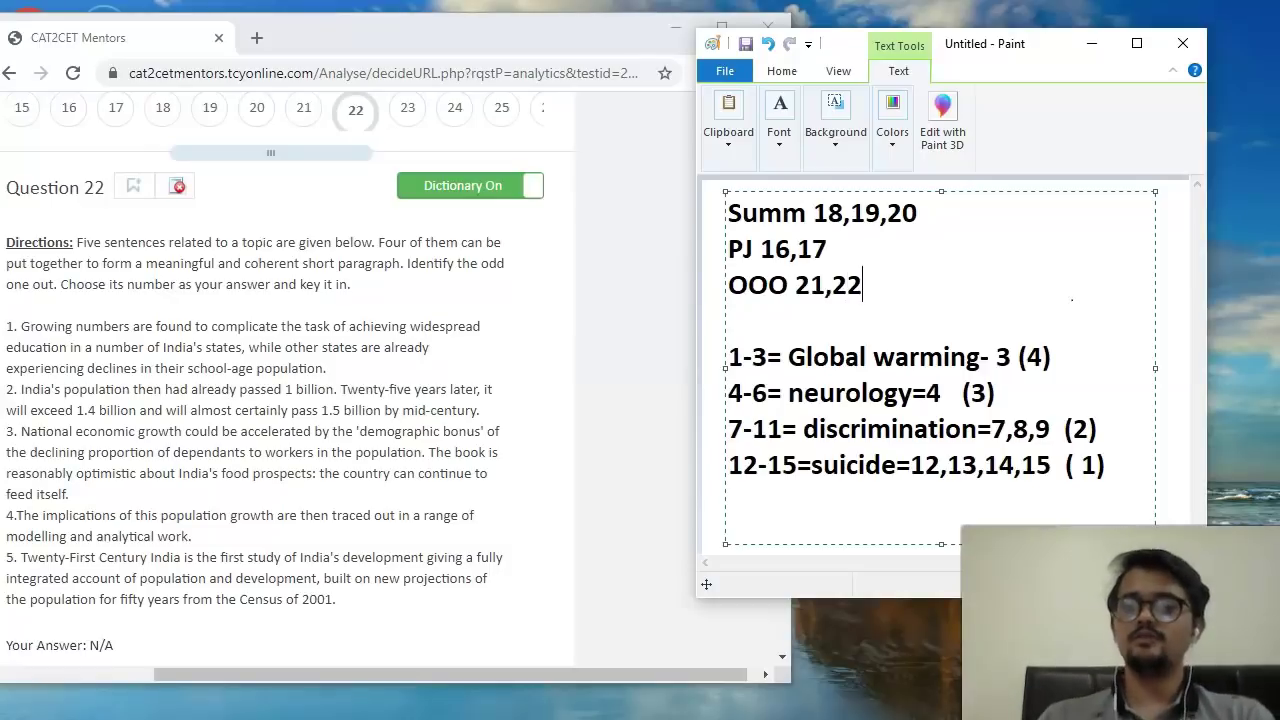